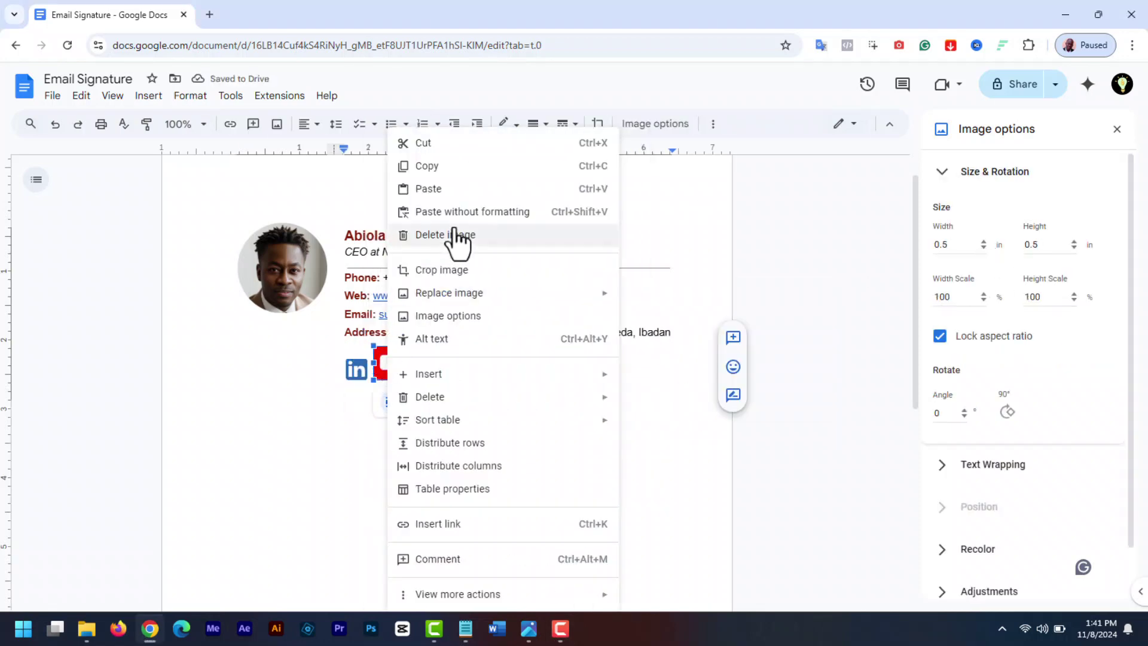
Preview the finished signature by bringing up options for its X social icon
click(397, 350)
right_click(436, 357)
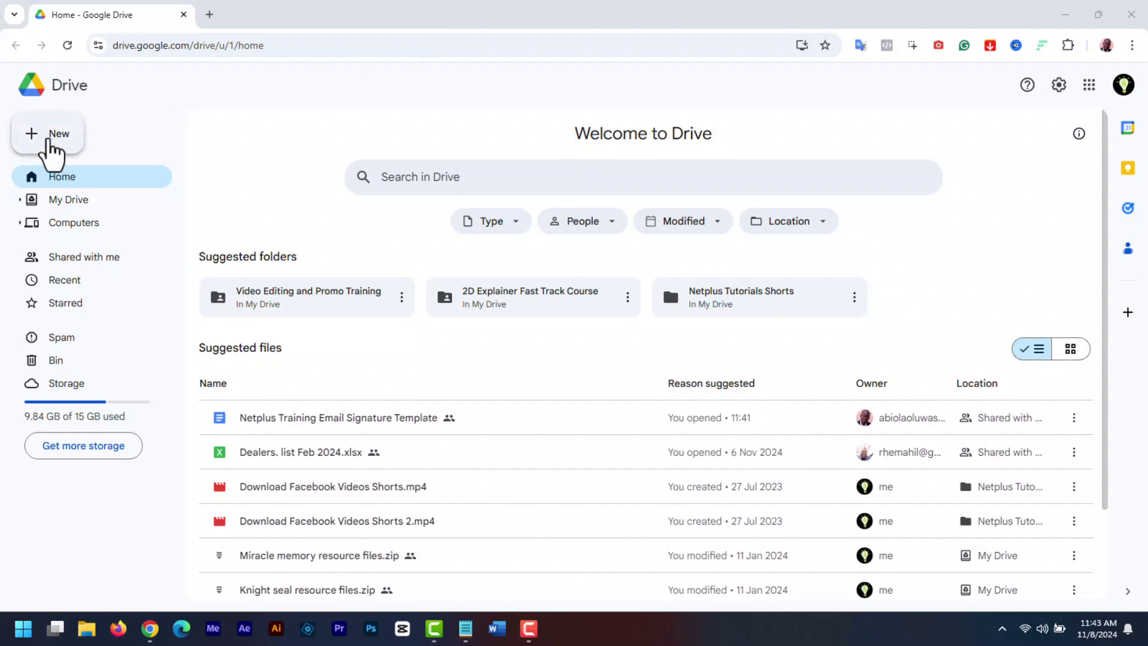
Create a blank Google Doc from Drive, and load docs.google.com/document/ in another tab
click(52, 144)
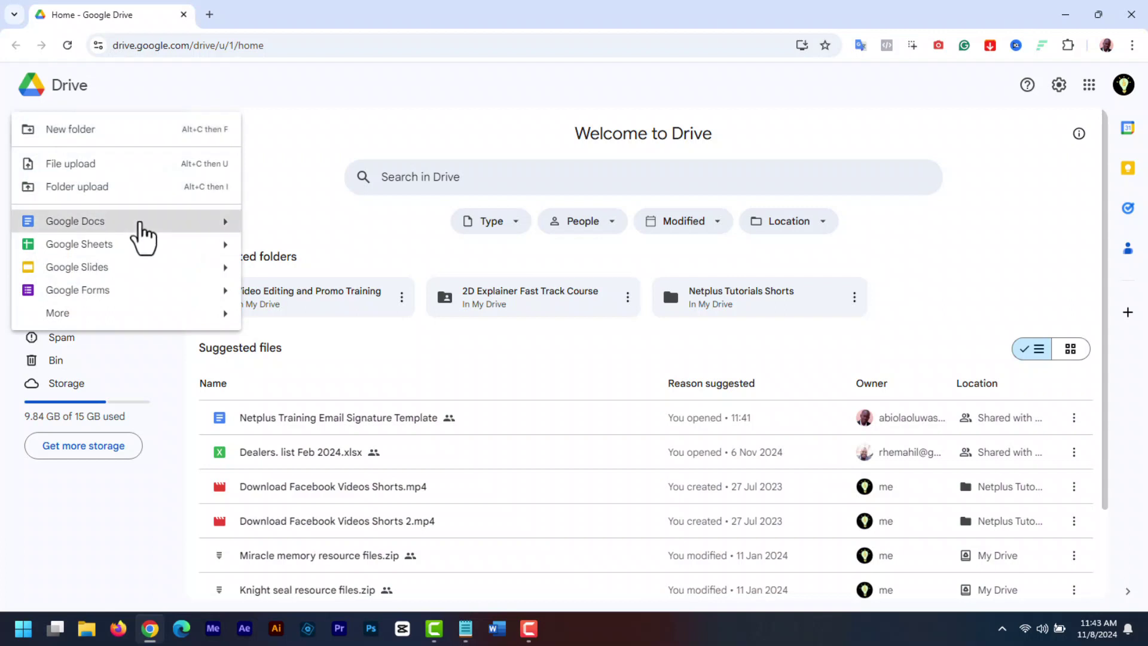
click(140, 223)
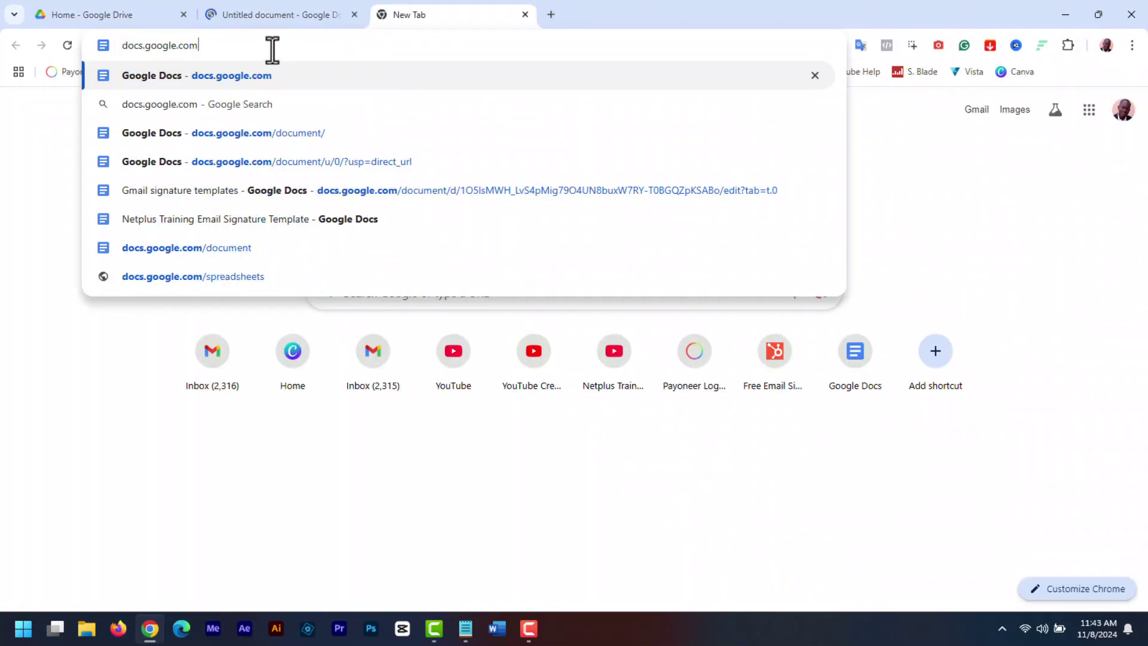
text(/document/)
key(Return)
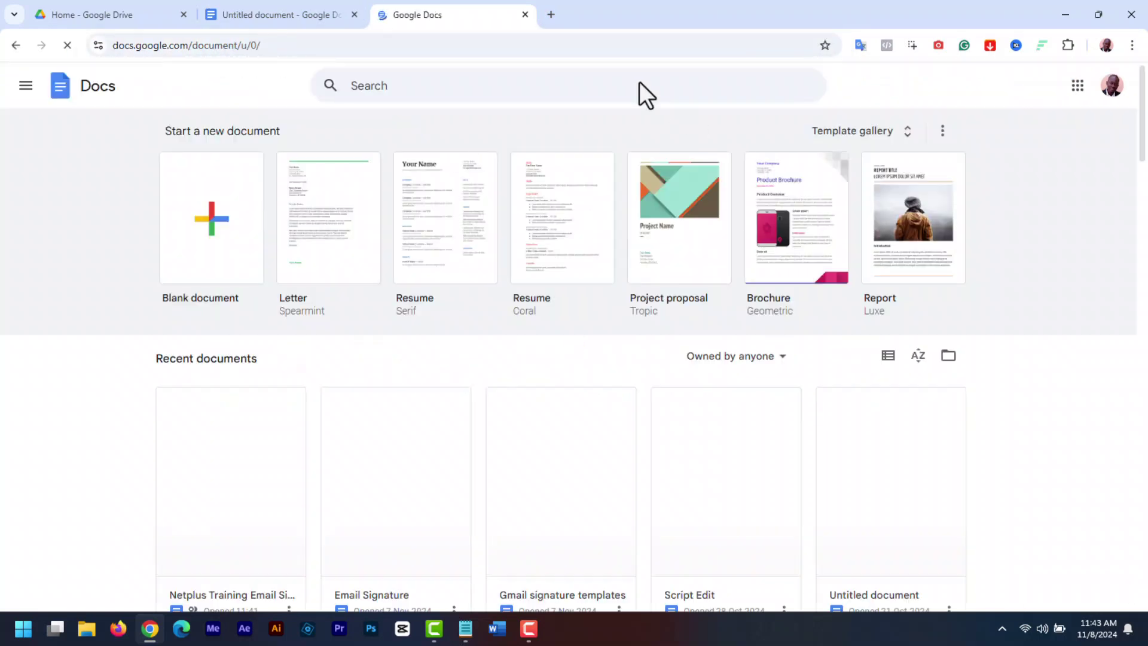
Close the Docs home tab, title the document 'Email Signature', and dismiss the tabs tip
click(524, 15)
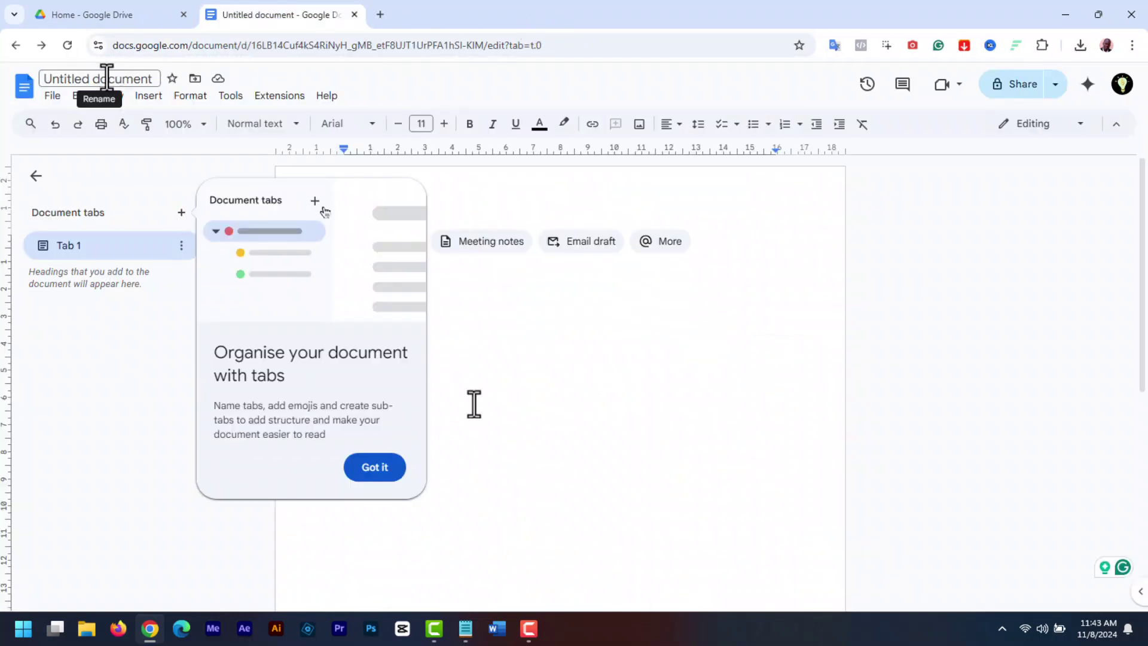
click(73, 80)
text(Email Signature)
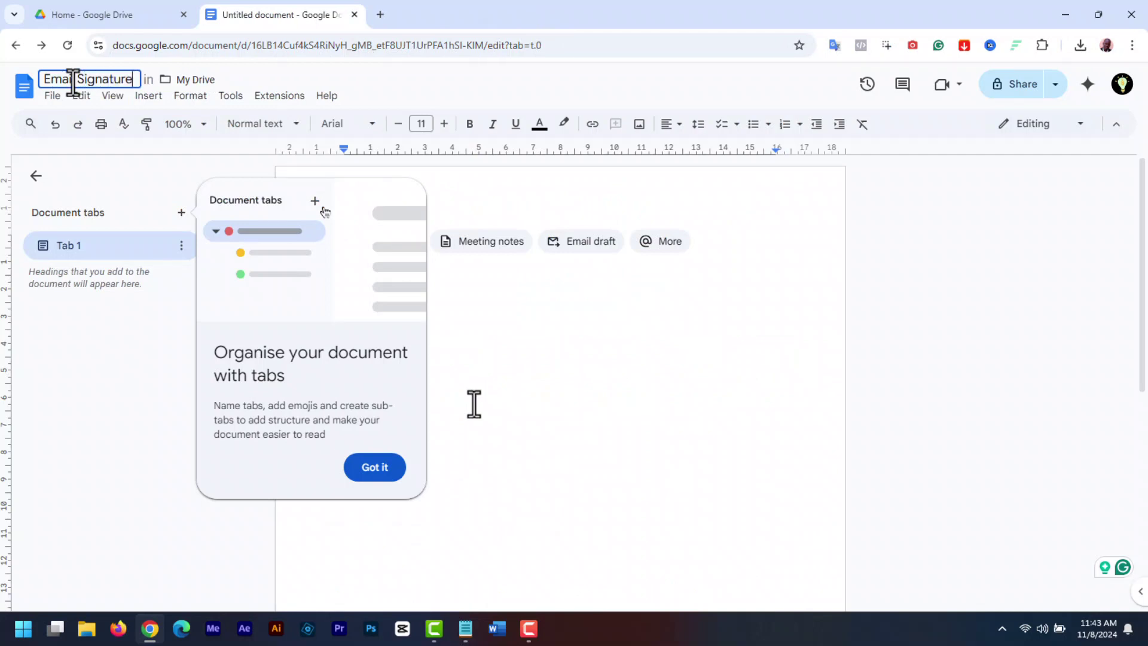
key(Return)
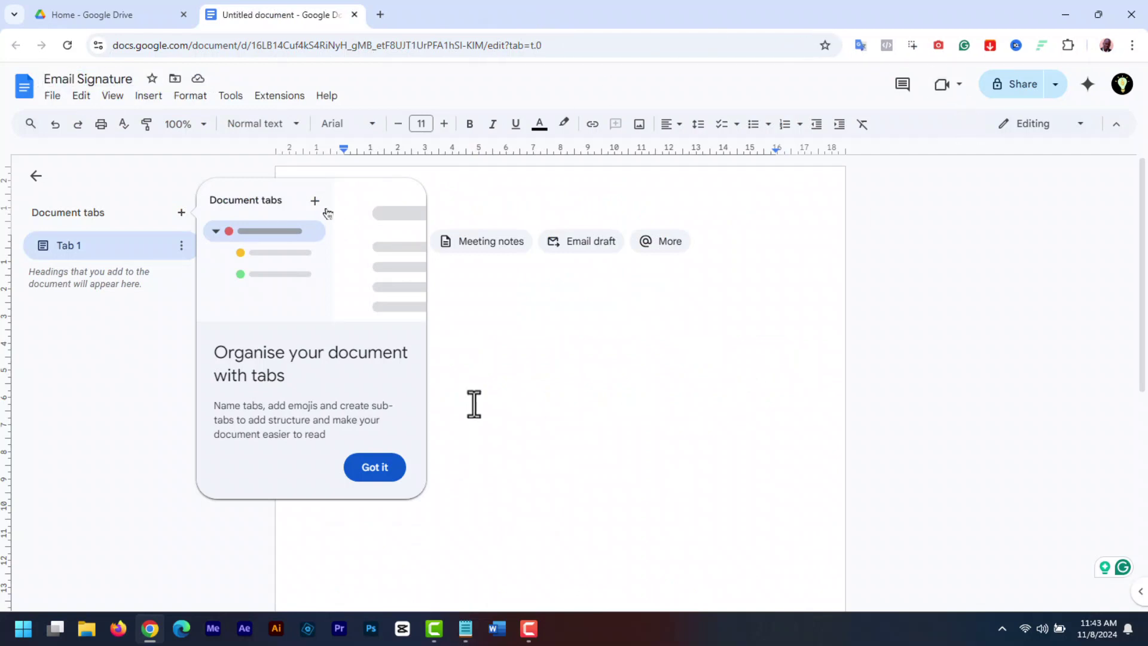
click(375, 467)
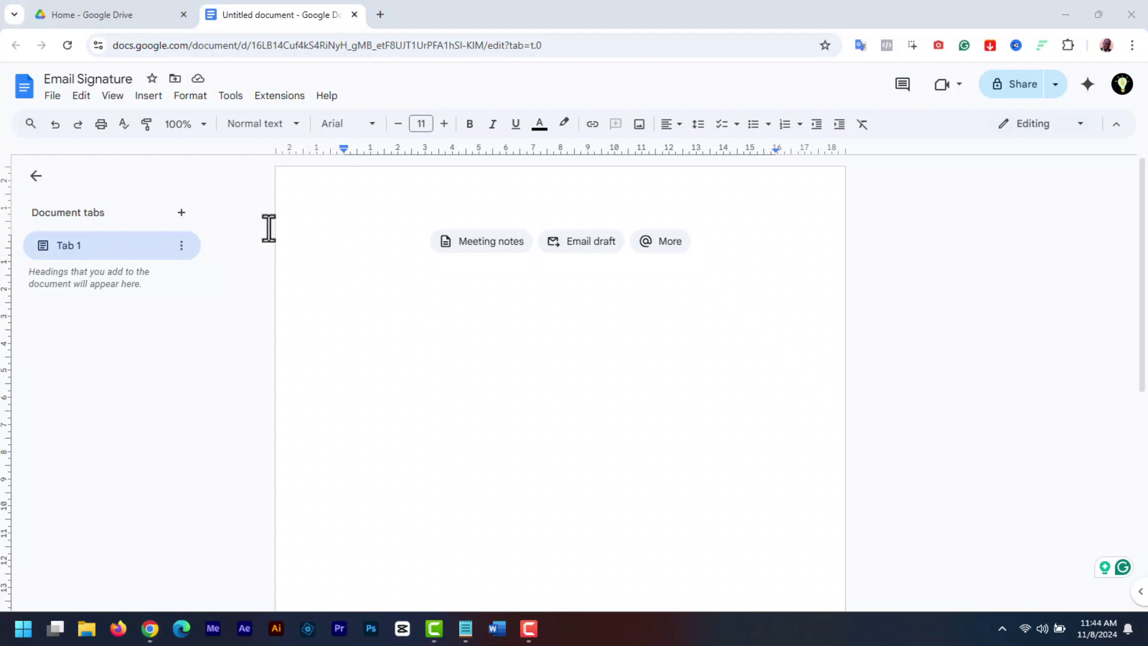
Insert a 2x1 table with a narrower left column, then clip the portrait to the circle in Photoshop
click(146, 98)
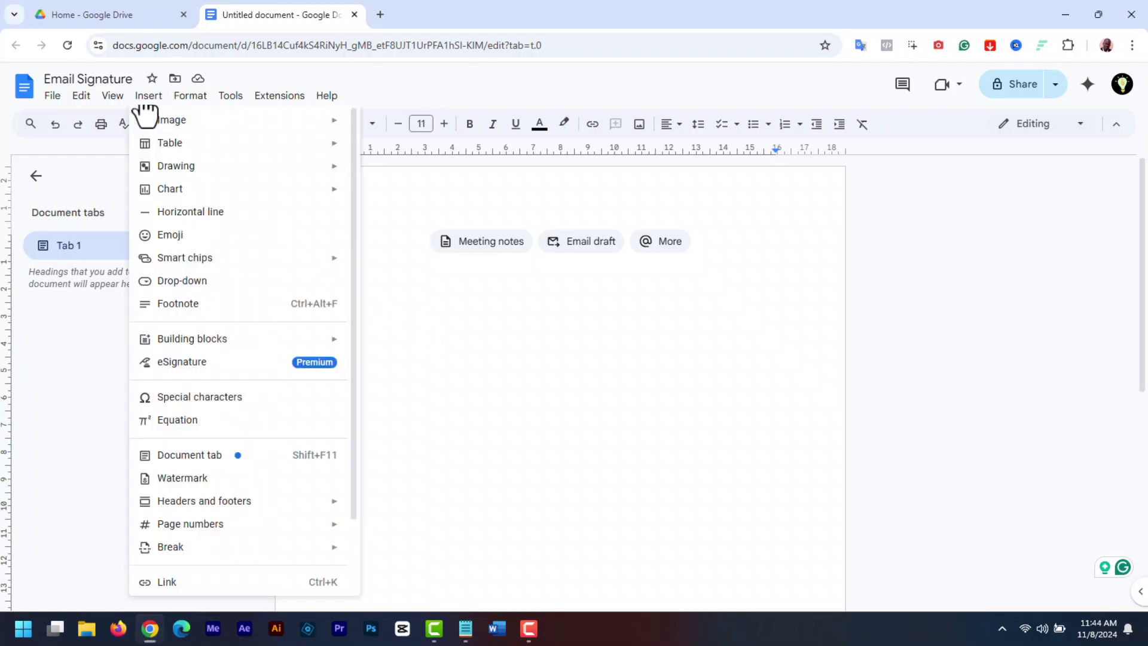
mouse_move(305, 148)
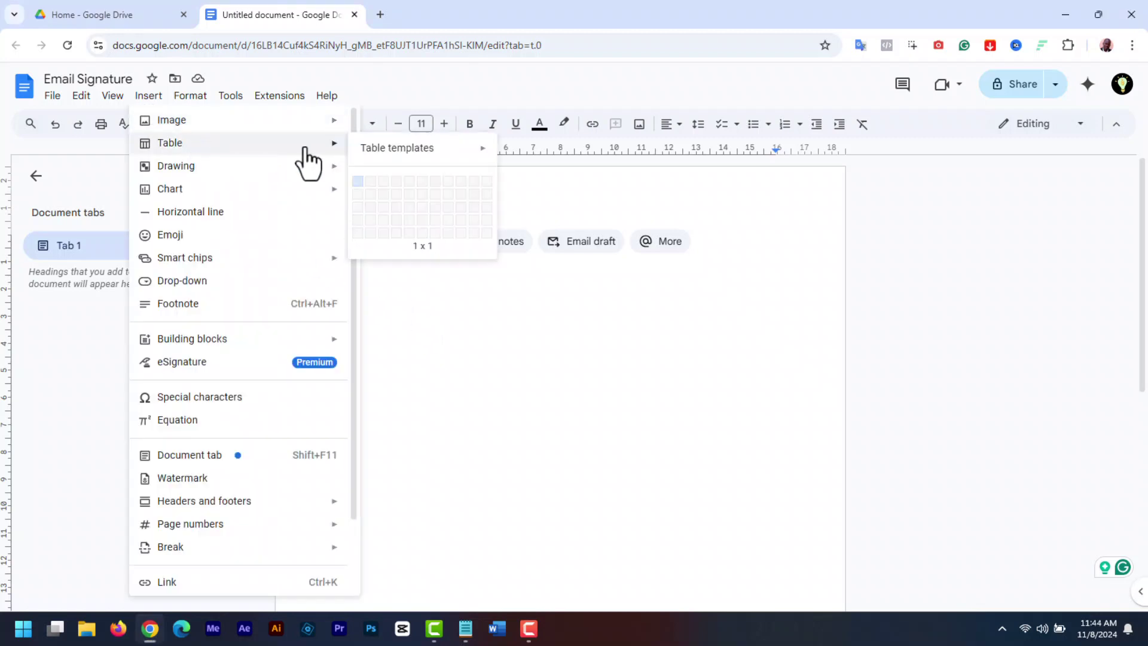
click(370, 181)
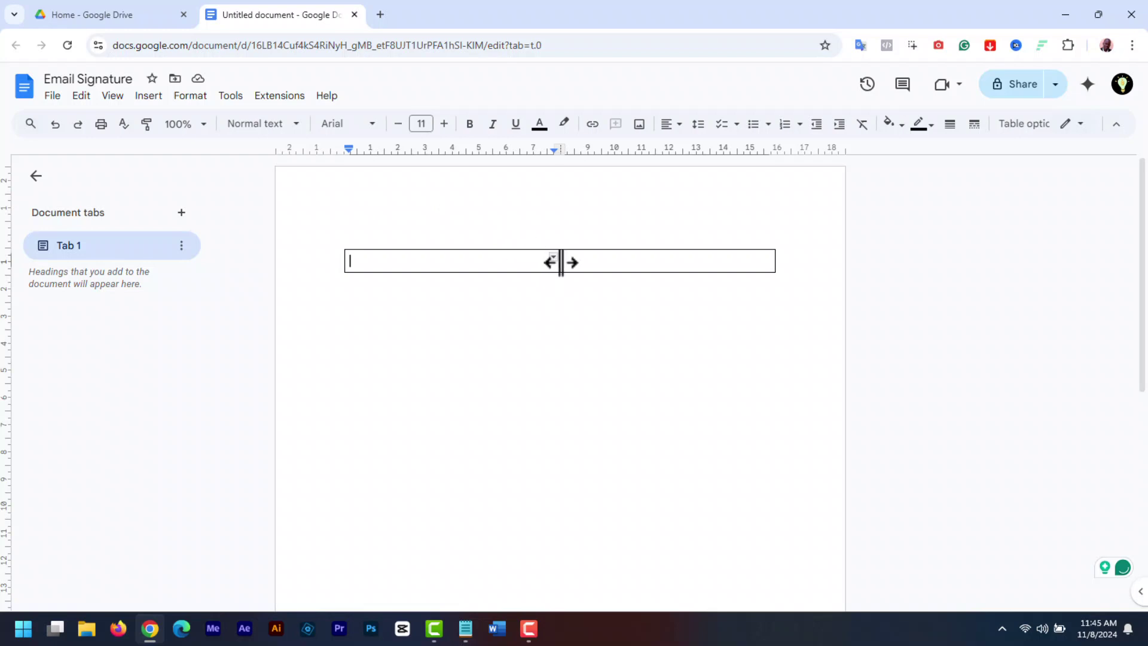
drag(559, 261, 446, 261)
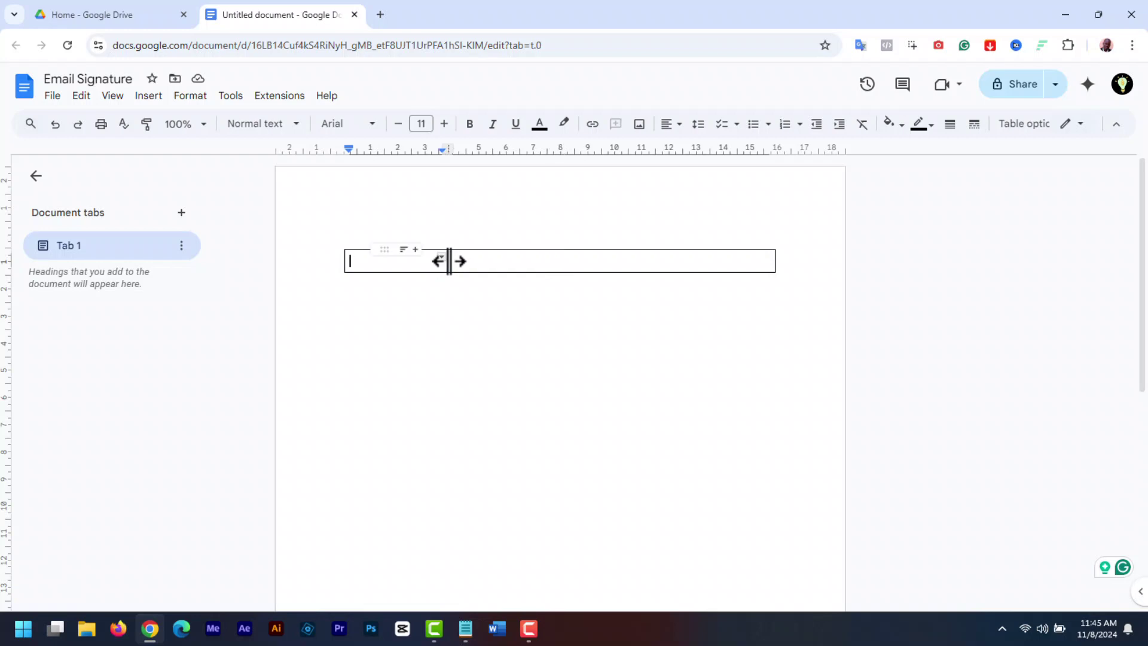
click(357, 265)
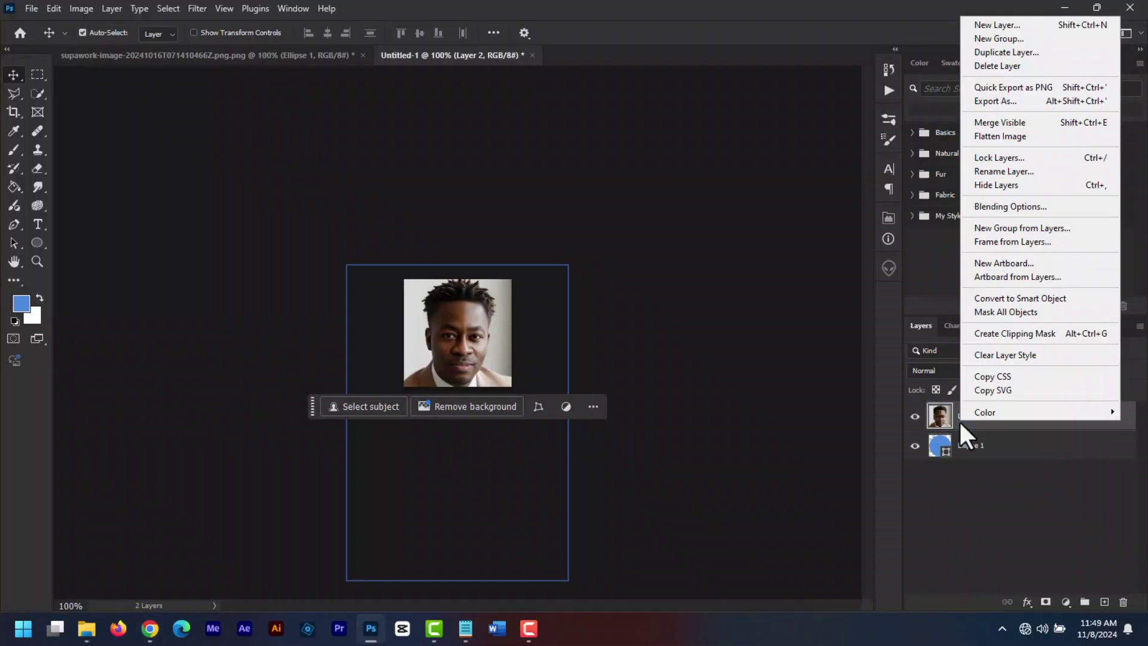
click(1015, 333)
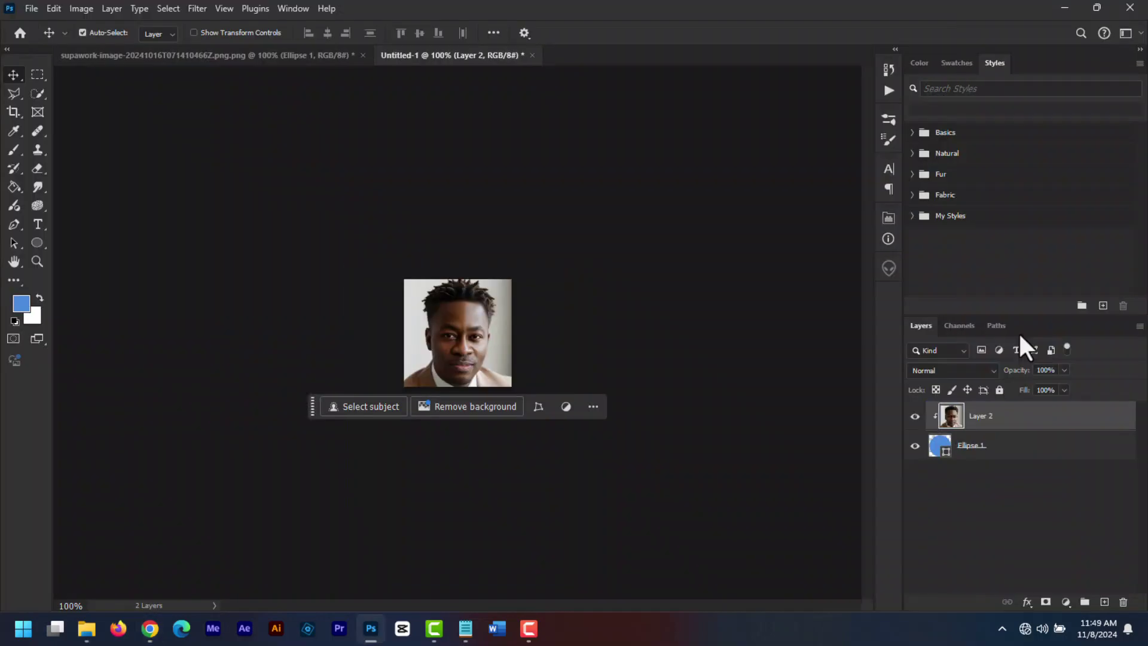
key(ctrl+t)
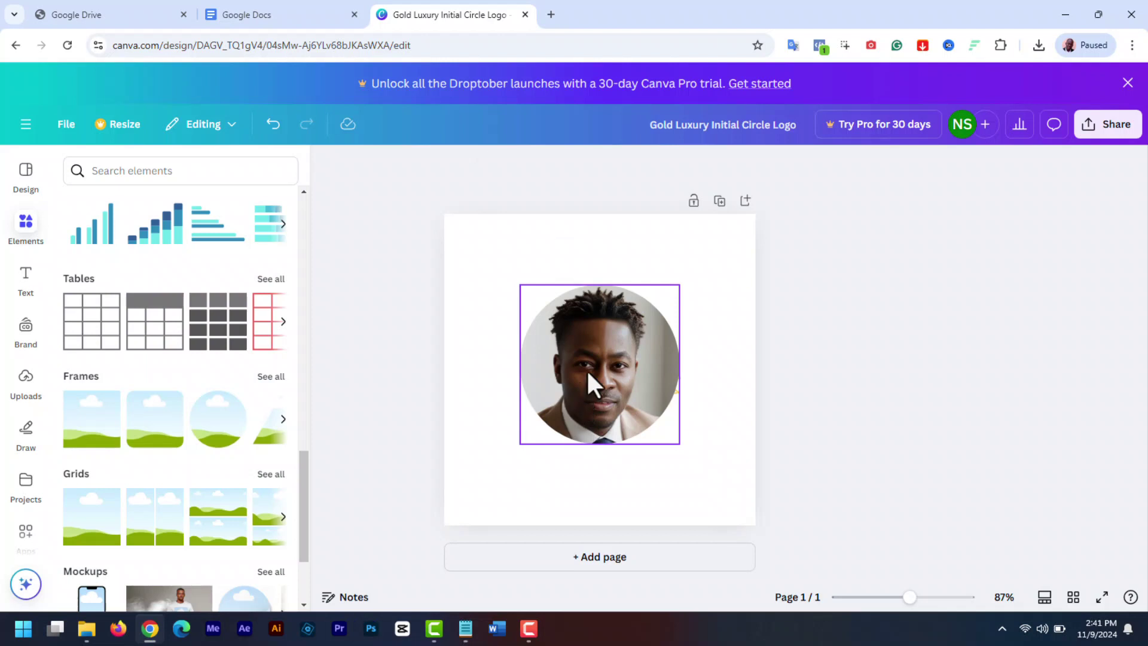
Enlarge the circular portrait photo in the Canva design and shift it slightly left
click(586, 368)
drag(677, 442, 680, 450)
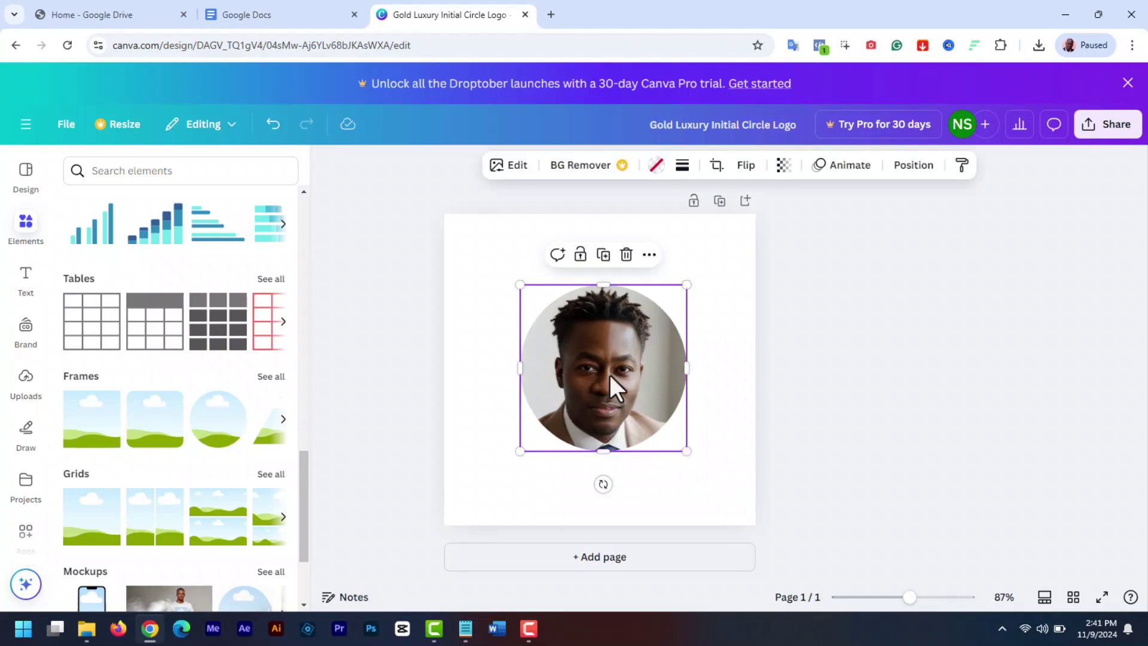
drag(598, 370, 582, 370)
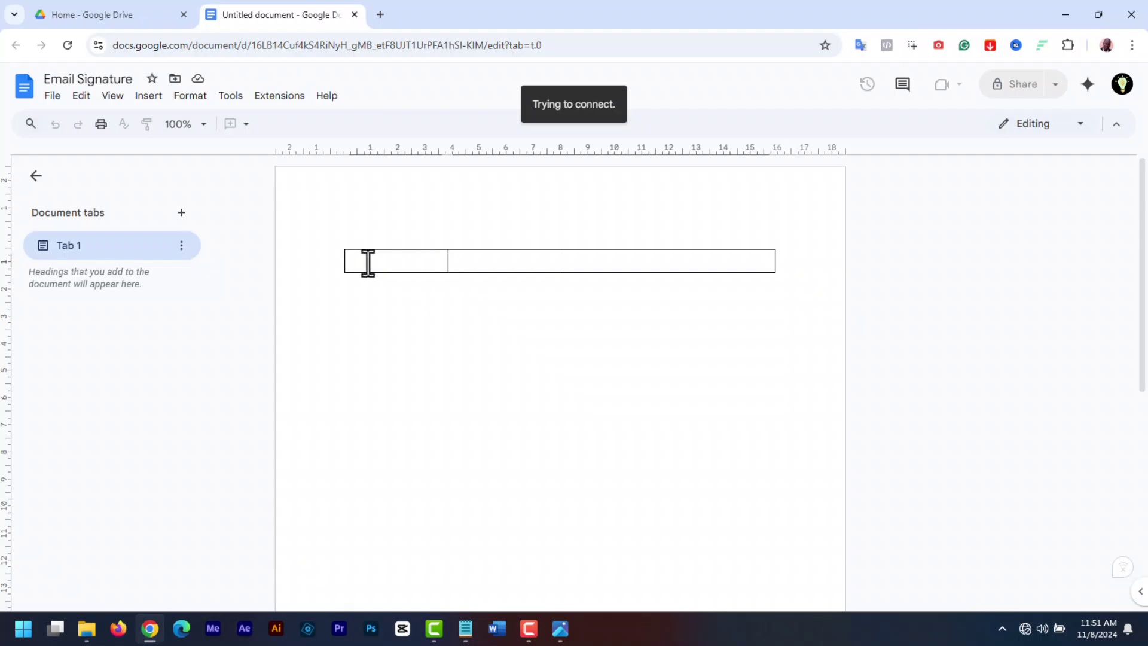
Upload AI-Me.png into the left table cell and shrink it to fit the cell
double_click(368, 263)
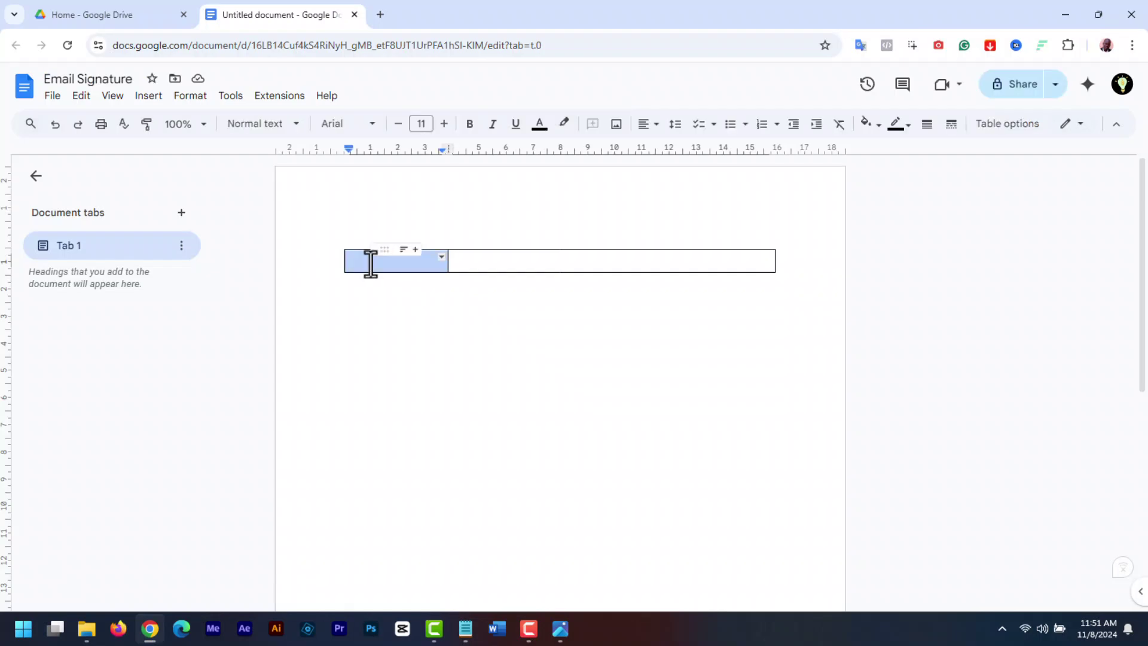
click(153, 103)
mouse_move(239, 134)
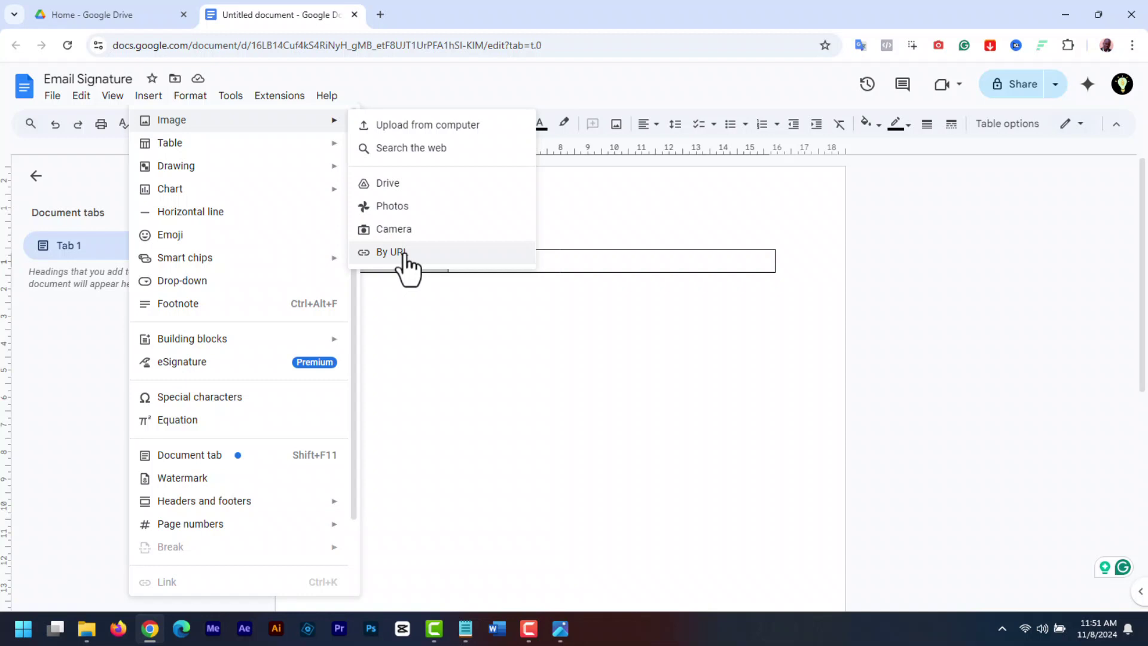
click(414, 125)
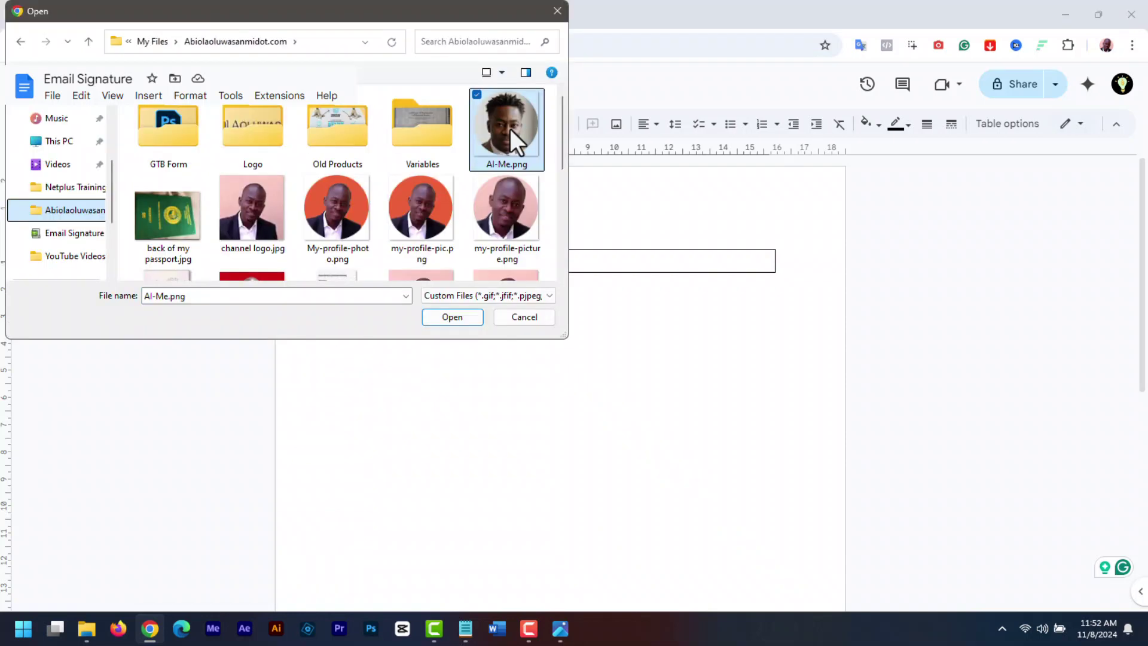
double_click(512, 131)
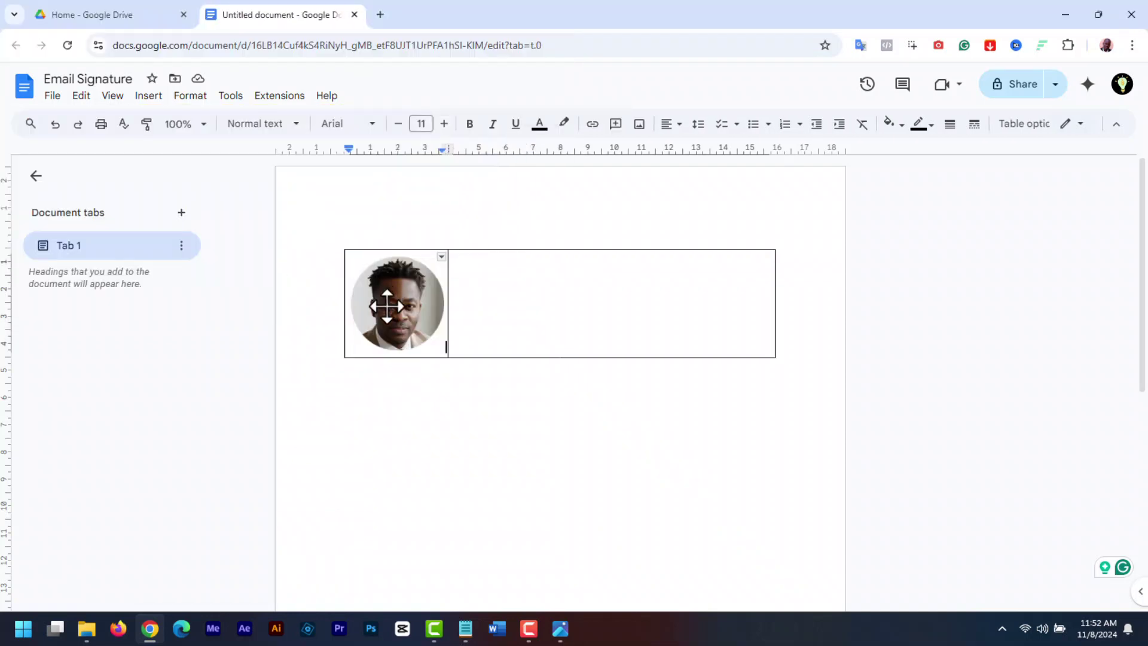
click(428, 327)
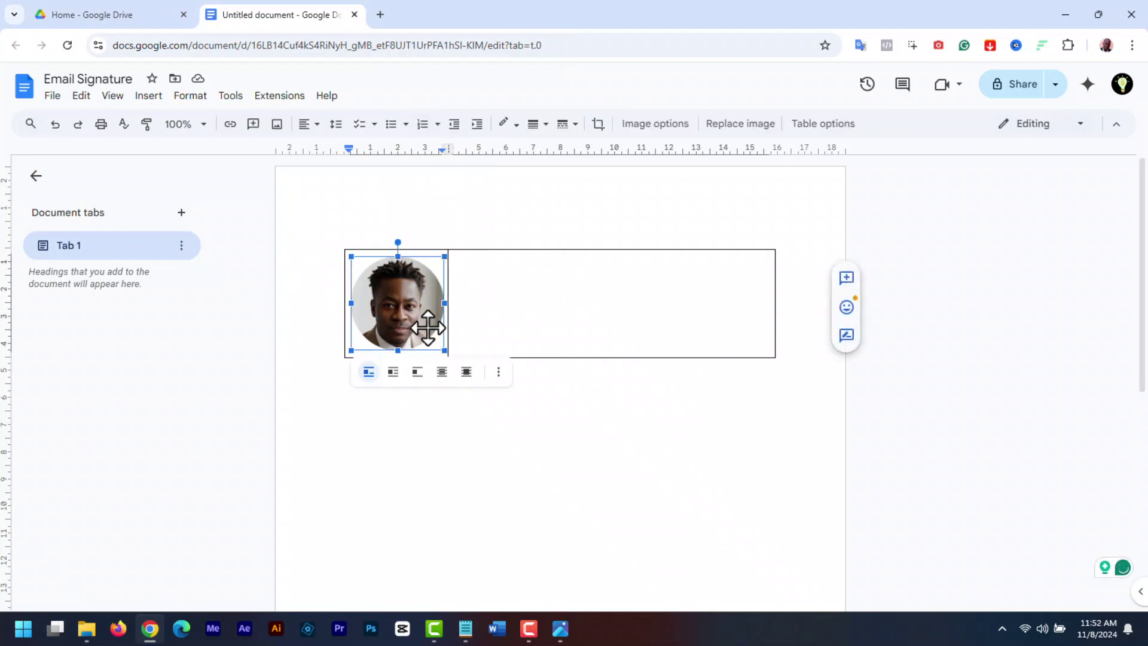
drag(436, 347, 453, 326)
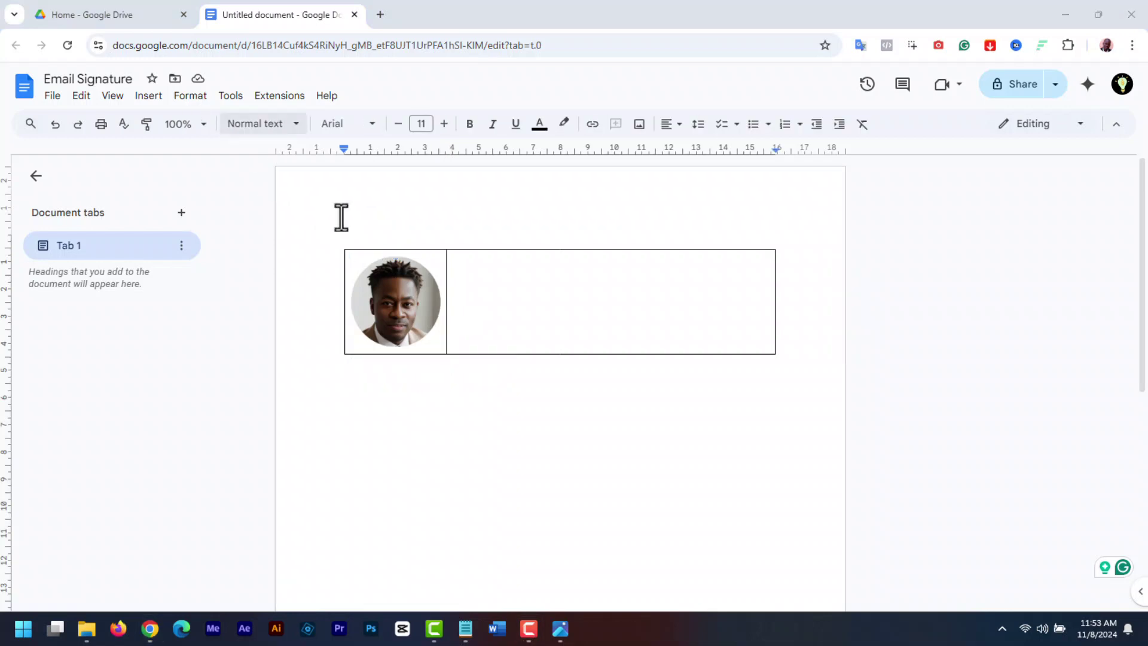
Enter the person's name and the 'CEO at Netverse Media' title in the right table cell
click(471, 269)
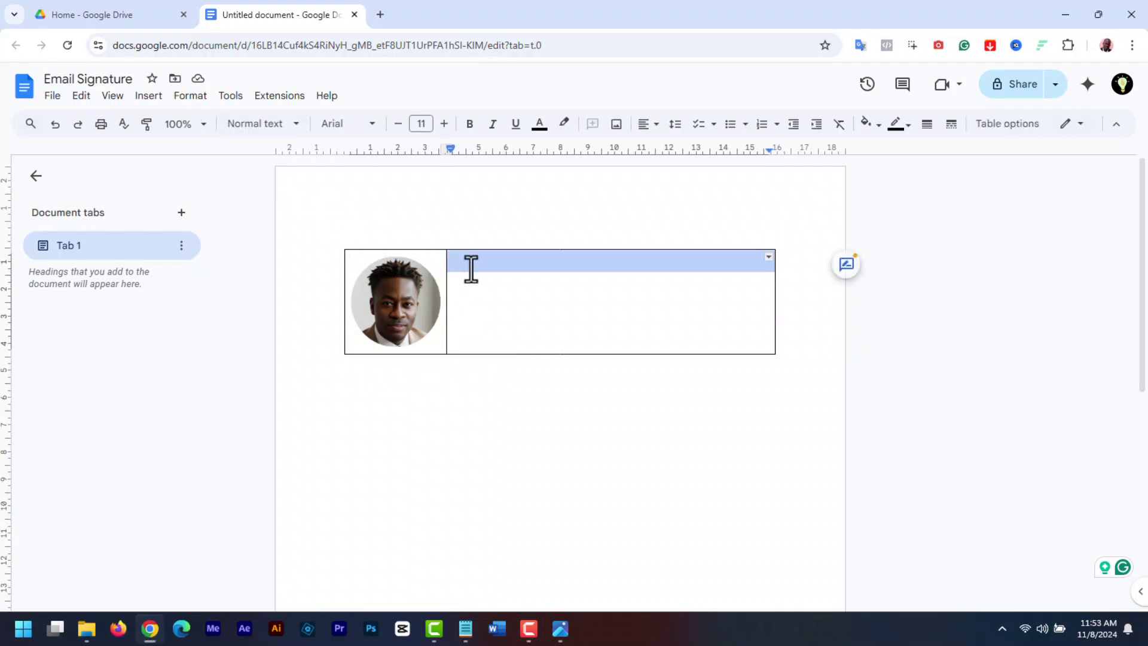
click(471, 269)
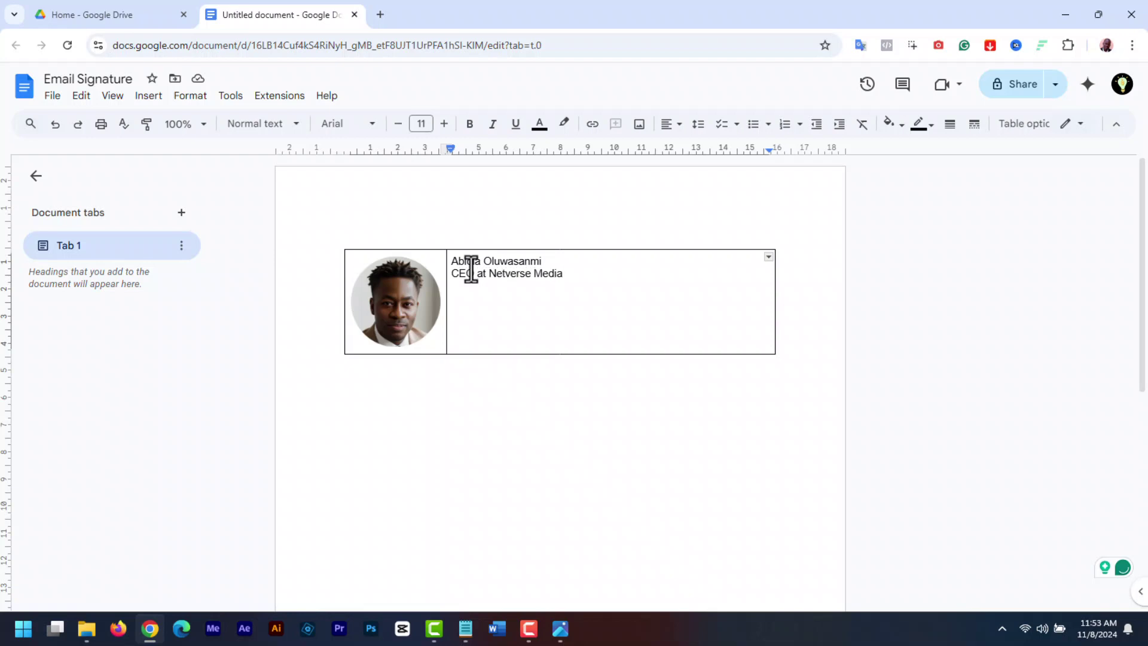
click(149, 96)
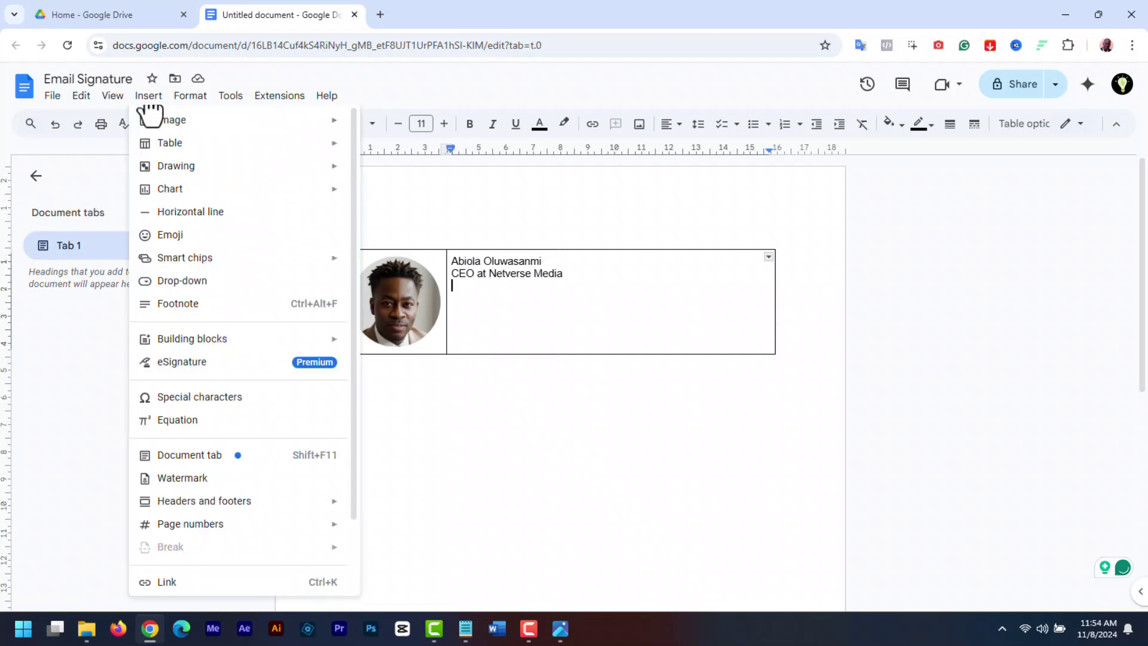
Add a horizontal divider under the title, then type the Phone, Web, Email and Address lines
click(209, 214)
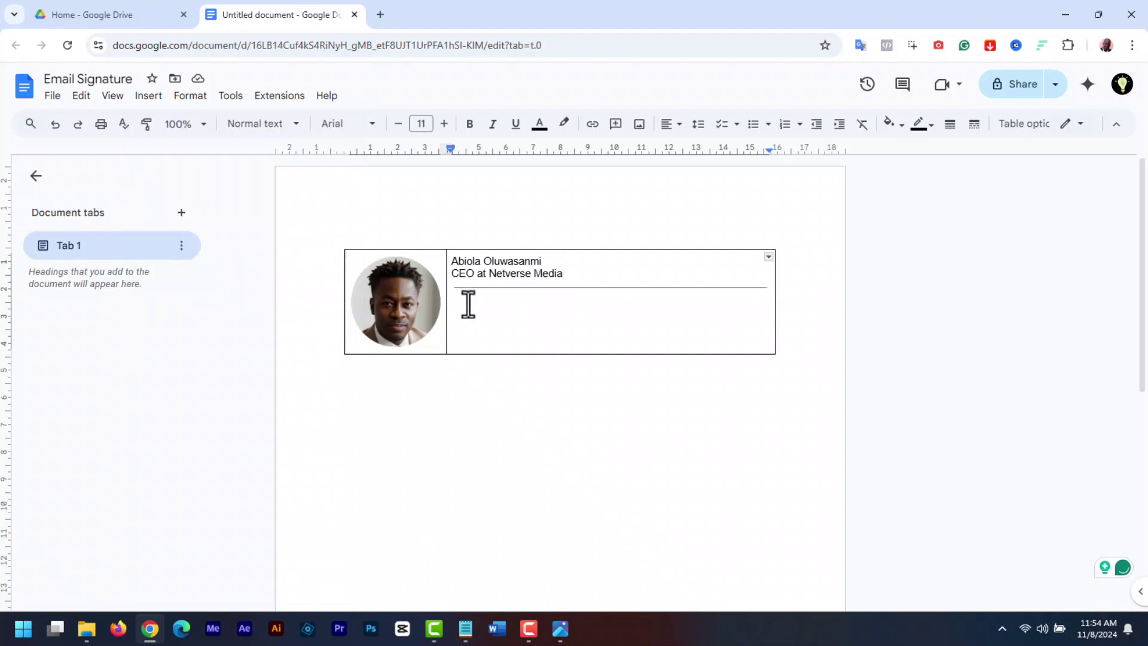
click(466, 305)
text(Phone)
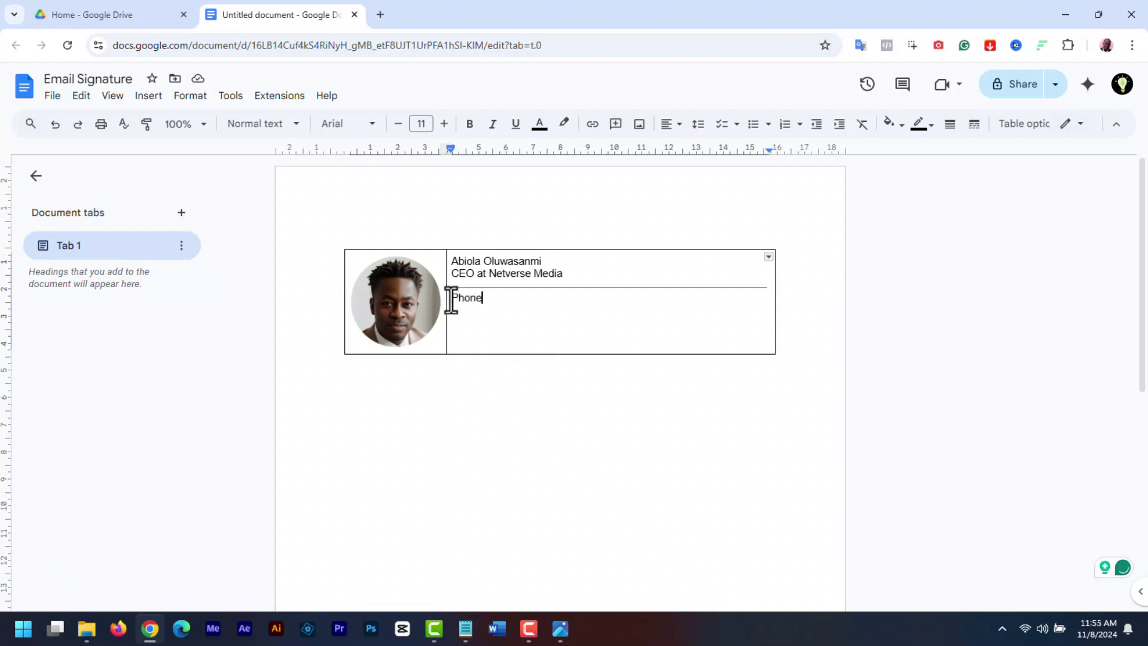
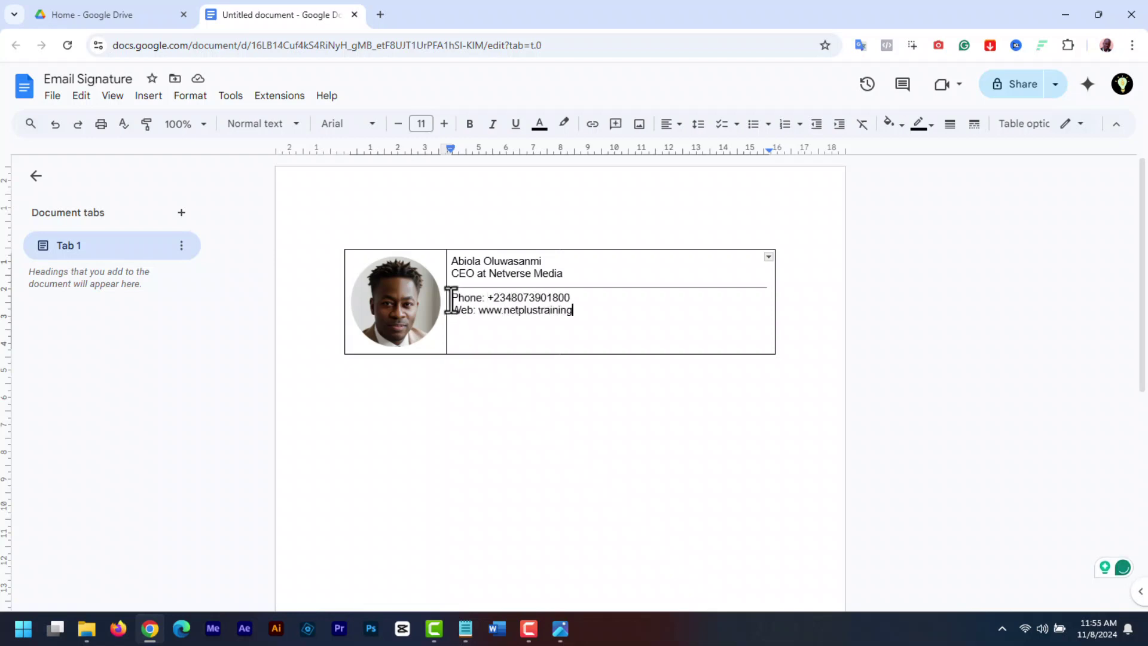
key(Return)
key(Return)
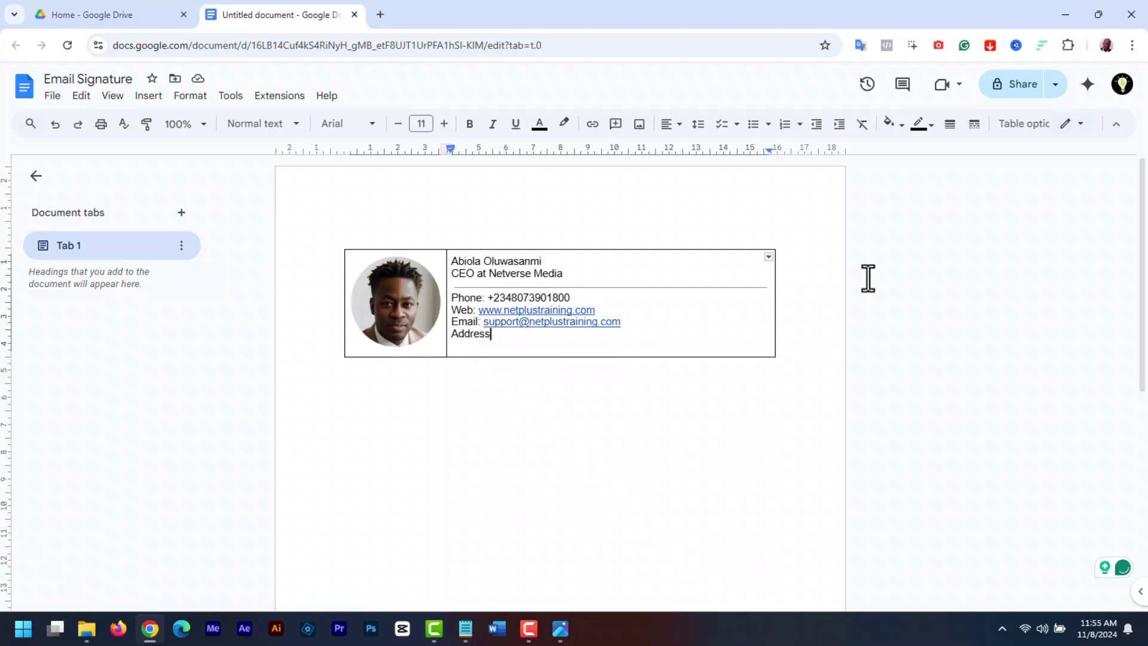
scroll(866, 277, down, 1)
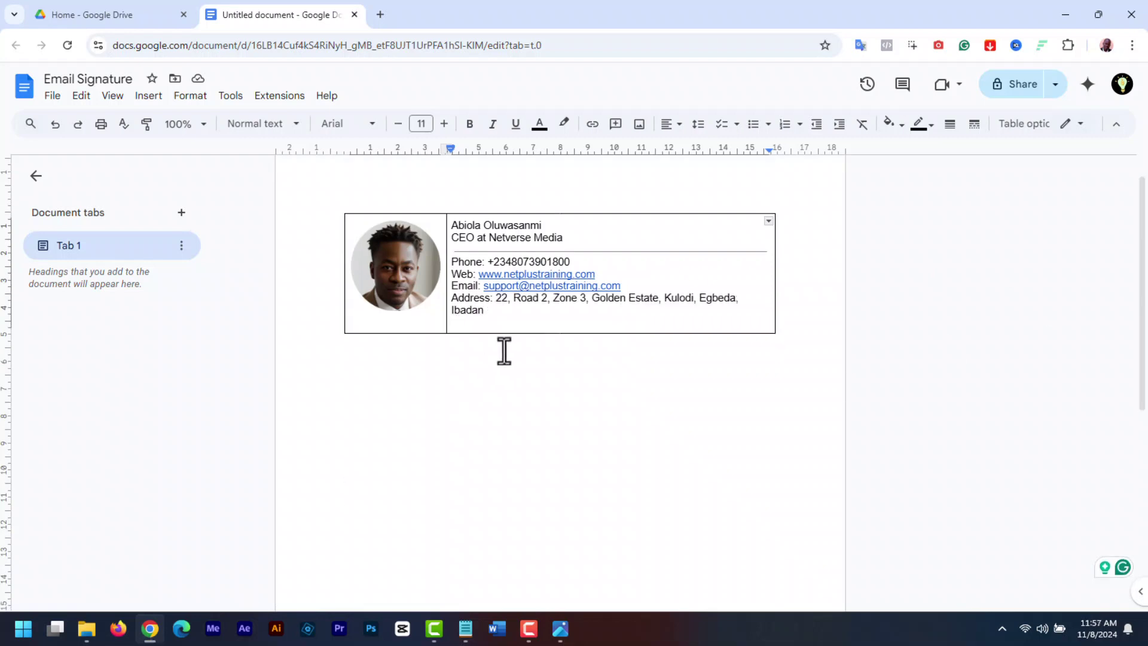
Make the name line 14 pt bold
click(545, 225)
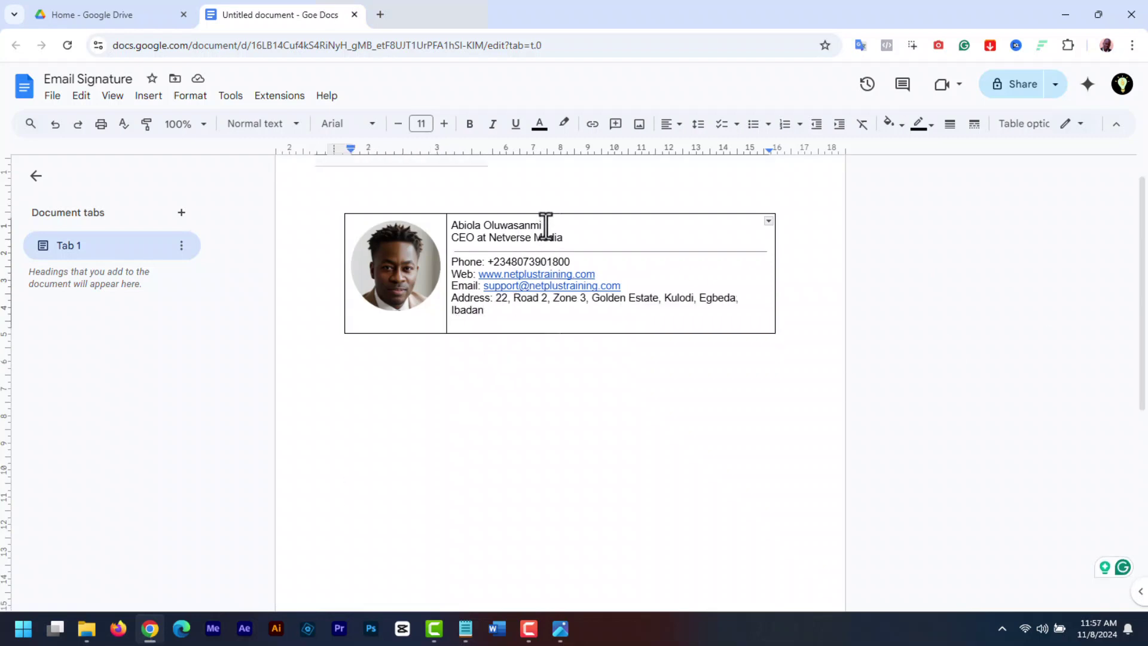
click(369, 124)
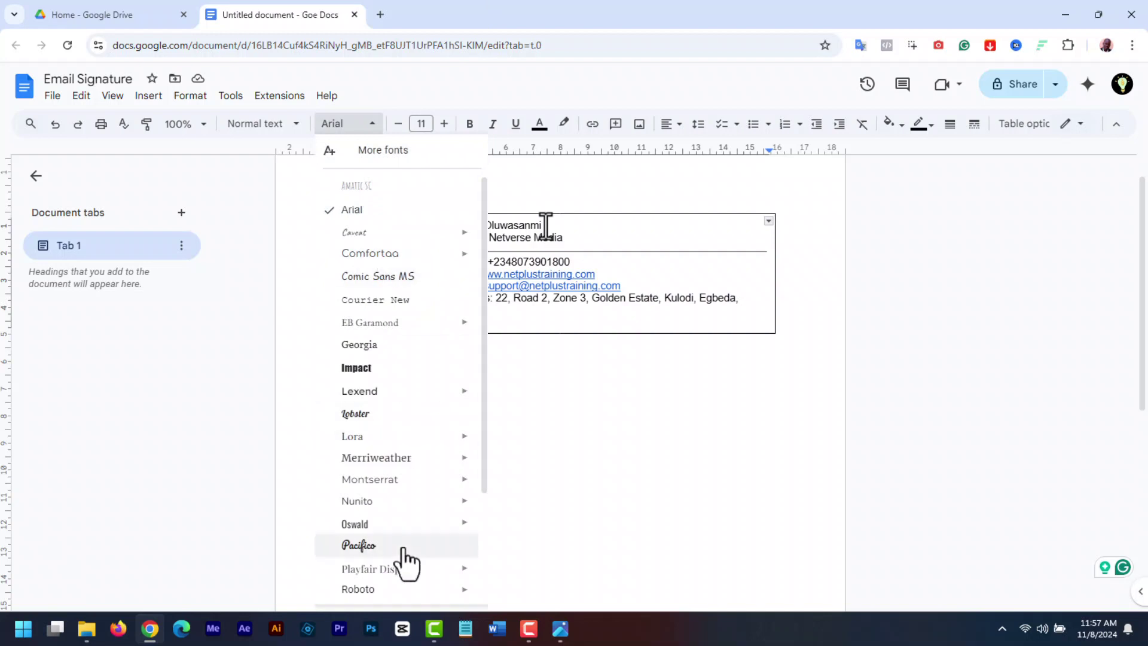
scroll(482, 215, down, 3)
scroll(477, 179, up, 3)
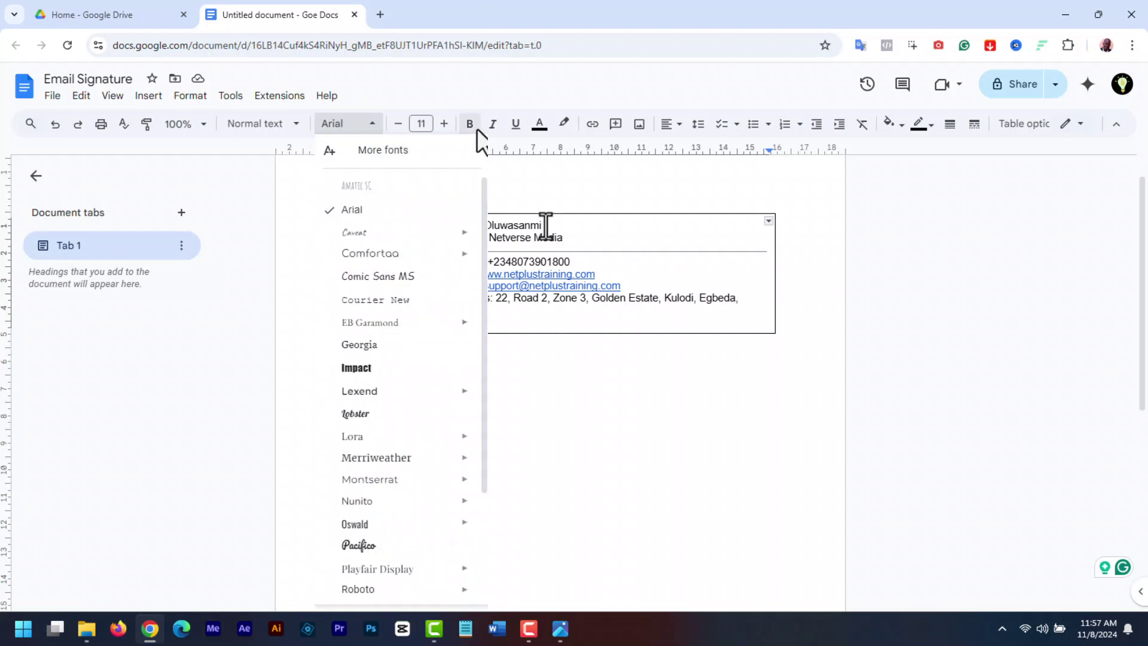
click(374, 125)
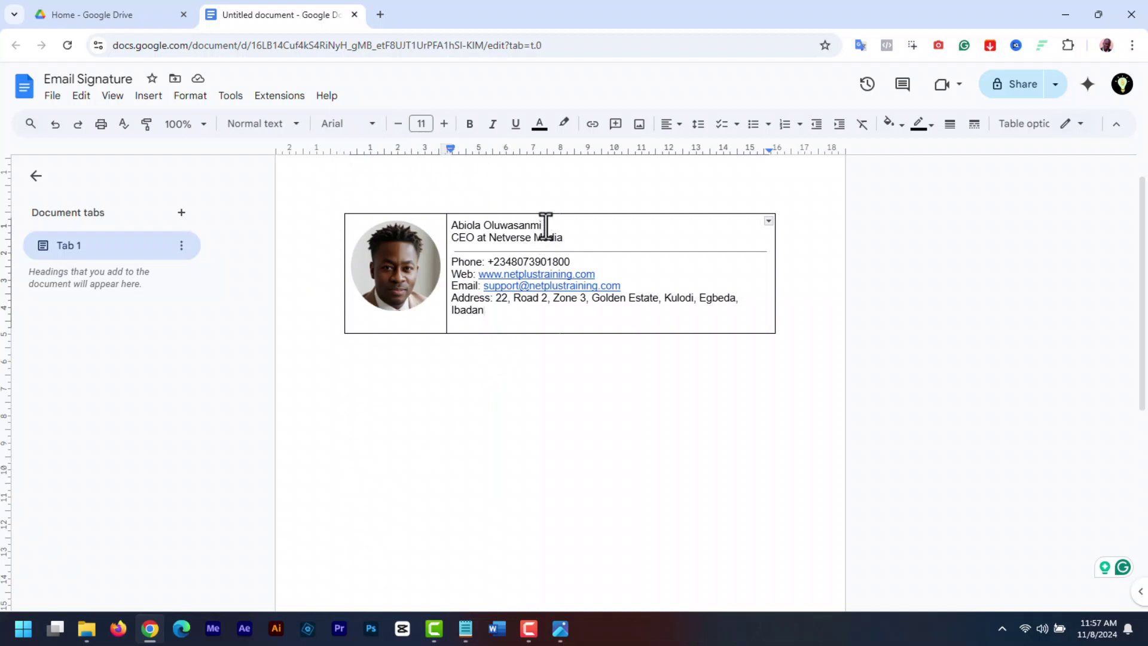
drag(546, 226, 451, 227)
click(444, 124)
click(444, 124)
click(443, 124)
click(444, 123)
click(398, 124)
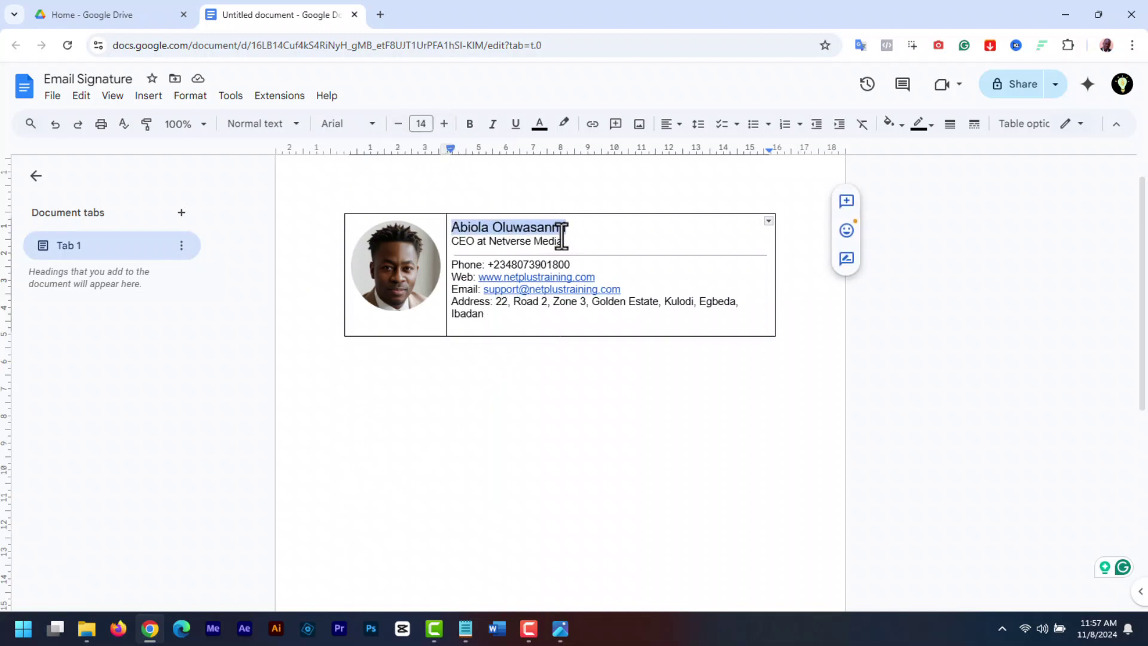
click(470, 123)
Italicize the job title and widen line spacing for the name, title and contact lines
drag(564, 241, 451, 241)
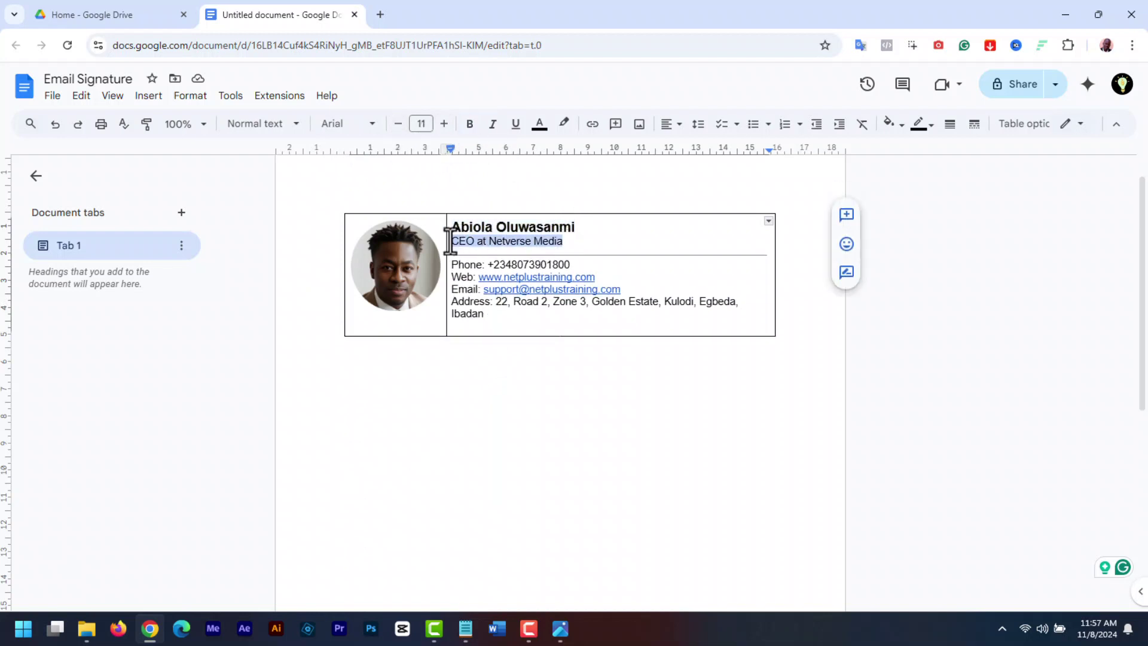
click(493, 124)
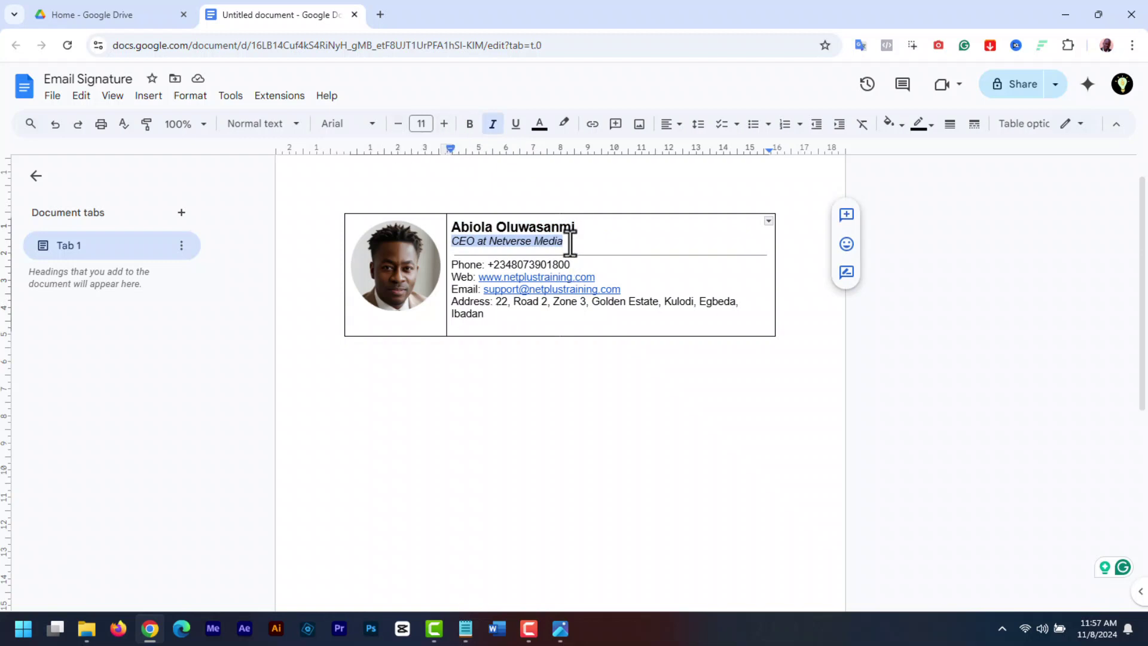
drag(564, 242, 452, 226)
click(698, 123)
click(718, 192)
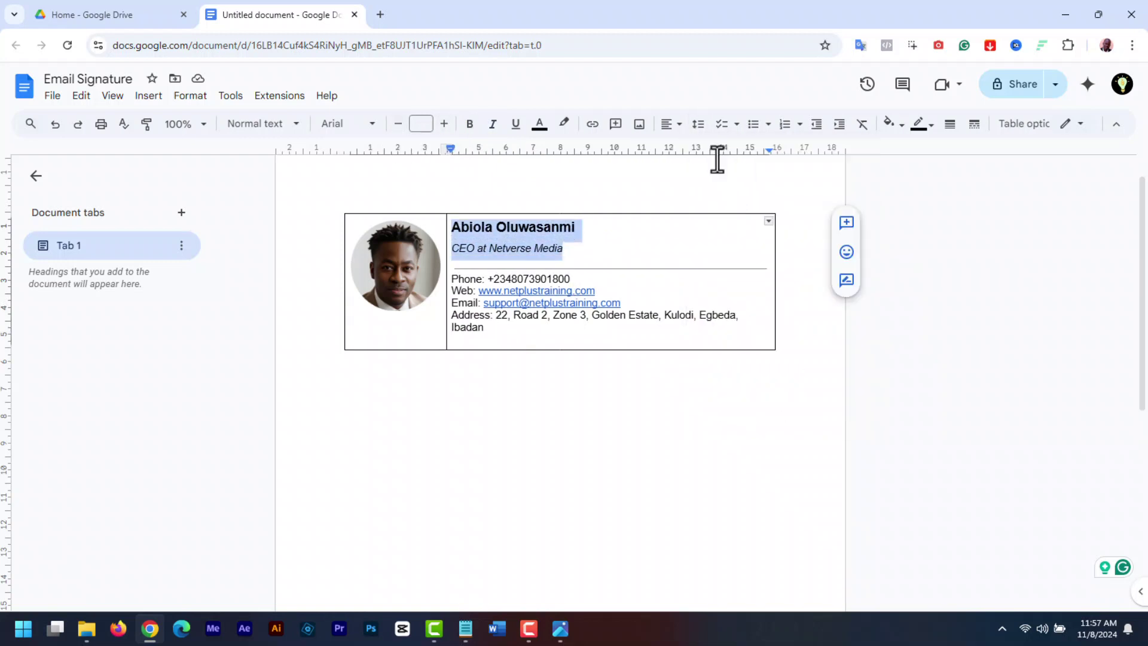
drag(499, 323, 449, 272)
click(697, 124)
click(720, 174)
click(698, 124)
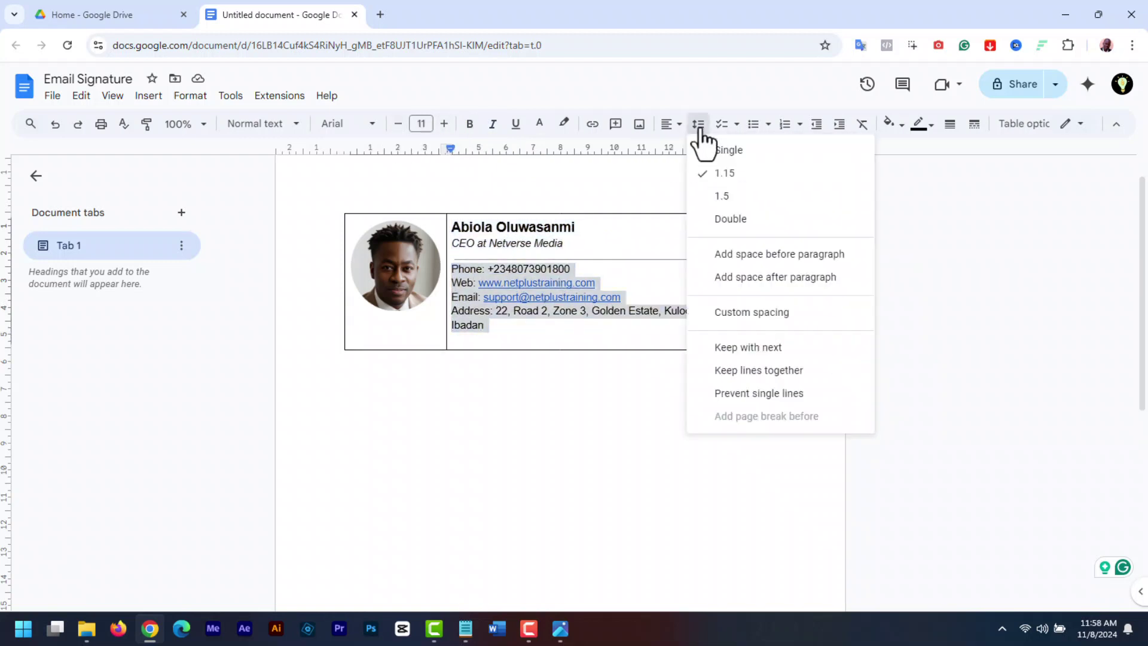
click(718, 195)
Colour the name and the Phone, Web, Email and Address labels dark red
drag(598, 245, 451, 243)
click(577, 227)
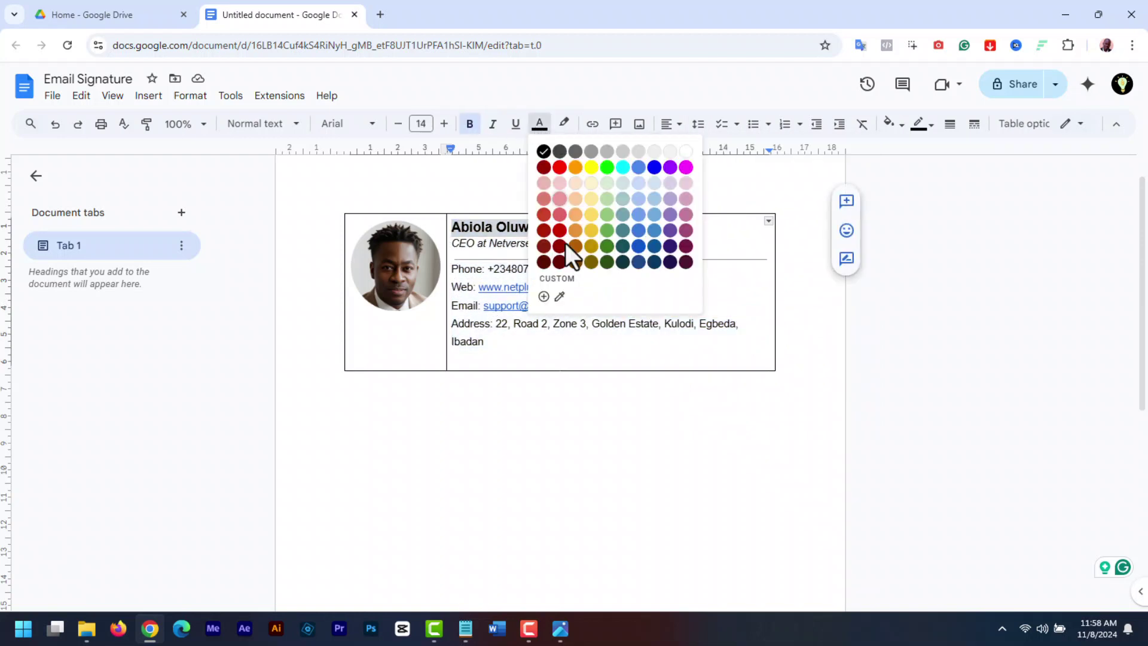
click(559, 246)
drag(483, 269, 451, 269)
click(539, 123)
click(560, 245)
click(540, 123)
click(560, 245)
click(539, 123)
click(560, 245)
click(539, 124)
click(560, 246)
Bold the Address, Email, Web and Phone labels
key(ctrl+b)
click(470, 123)
click(470, 124)
click(484, 269)
key(ctrl+b)
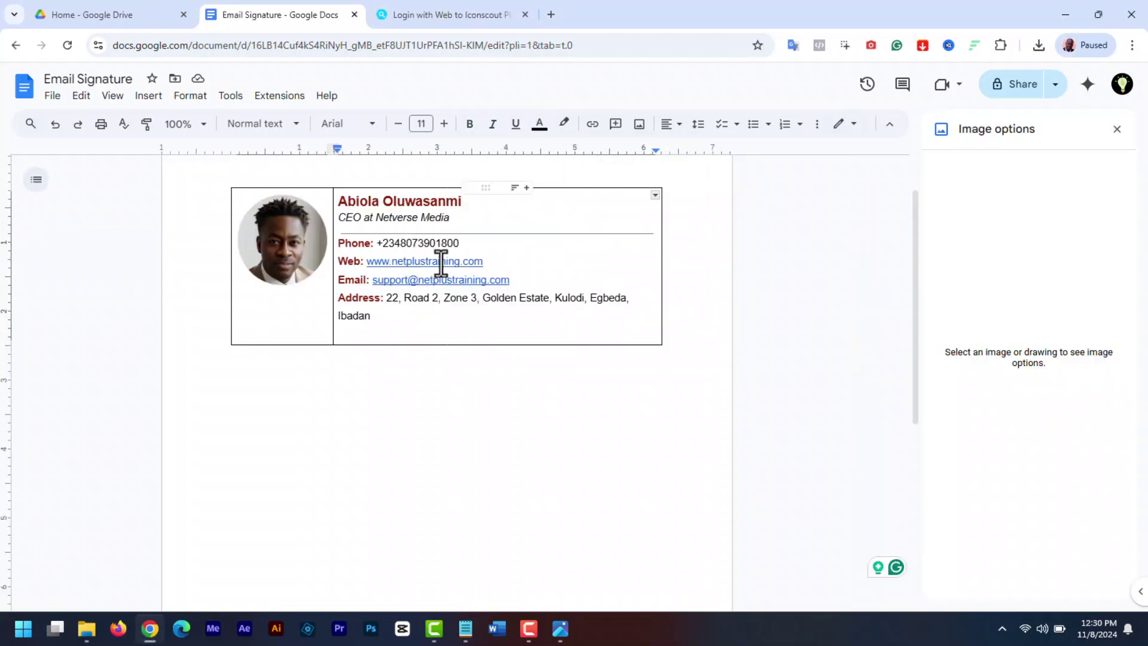
drag(483, 261, 368, 261)
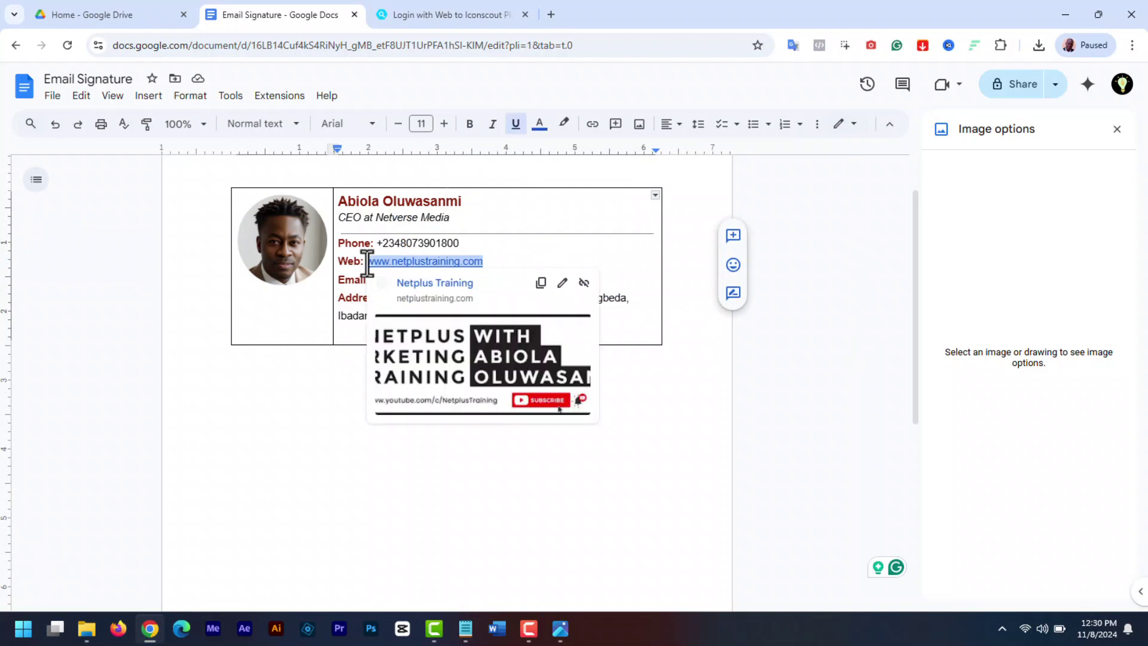
click(562, 284)
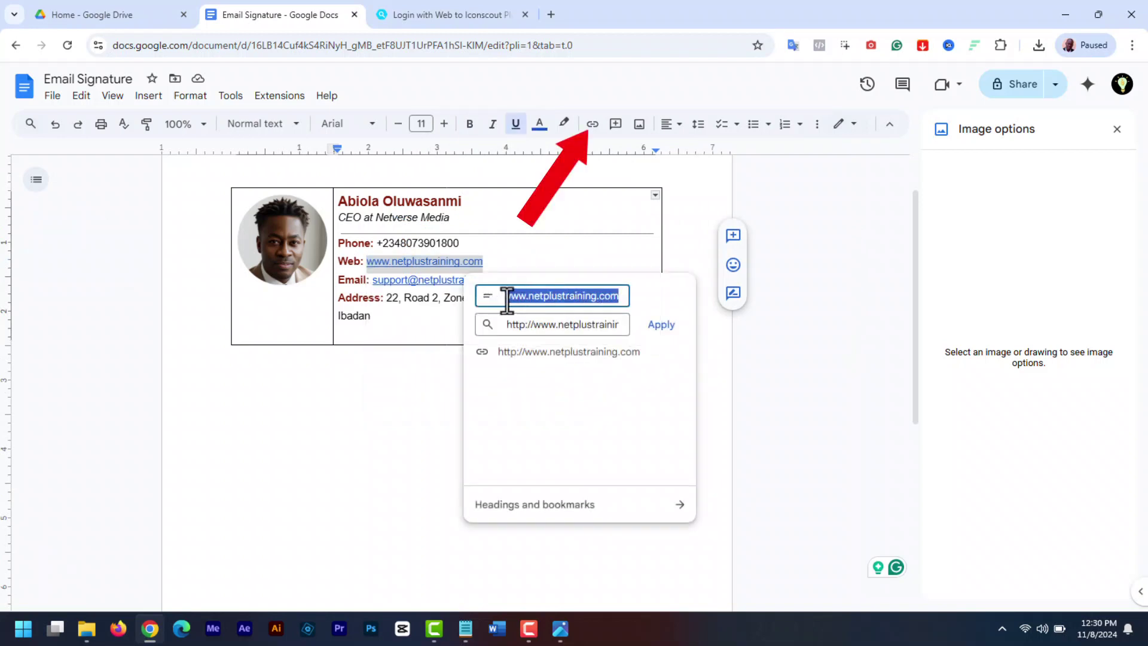
click(507, 296)
text(https://w)
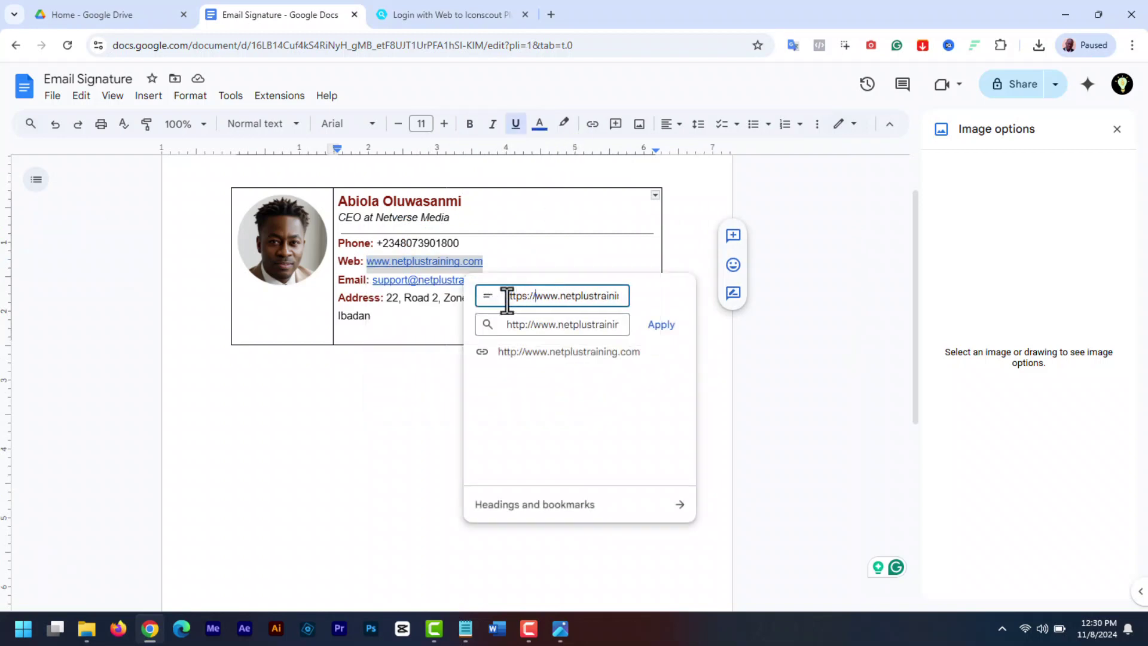
key(Escape)
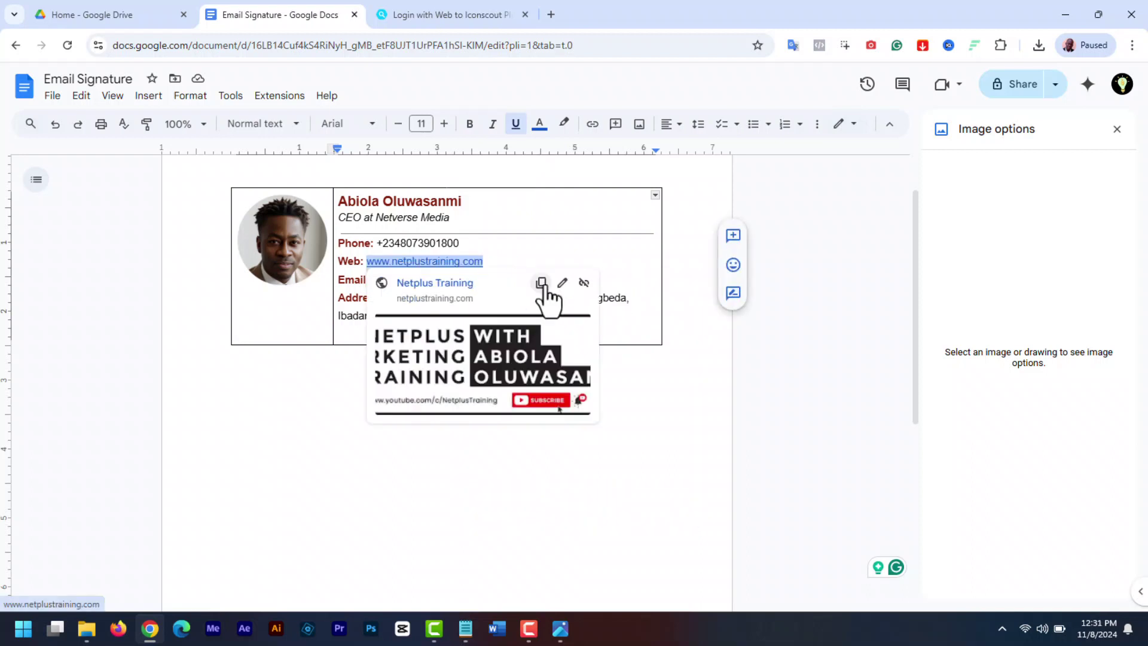
click(562, 283)
click(508, 295)
text(https://www.netplustraini)
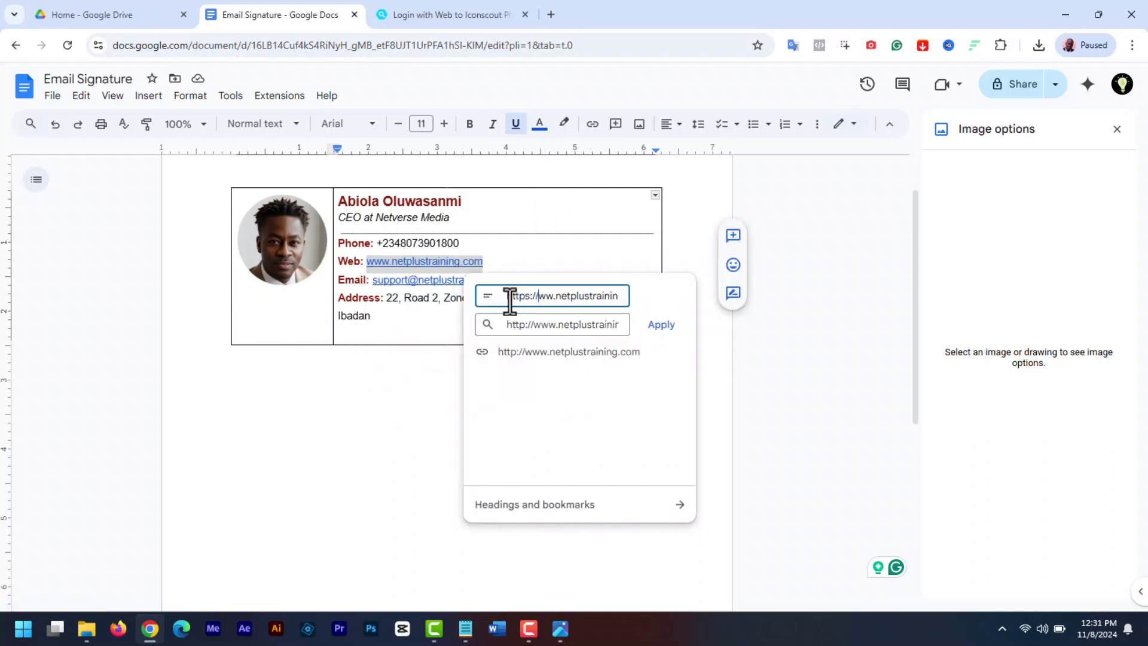
drag(534, 324, 495, 324)
key(BackSpace)
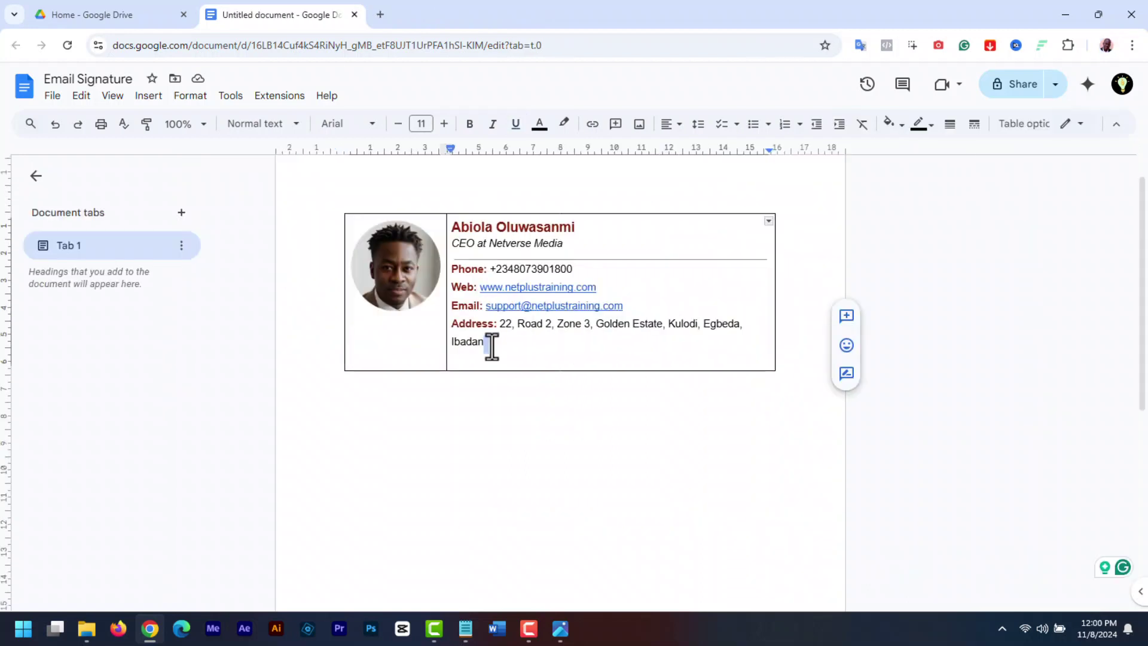
key(Return)
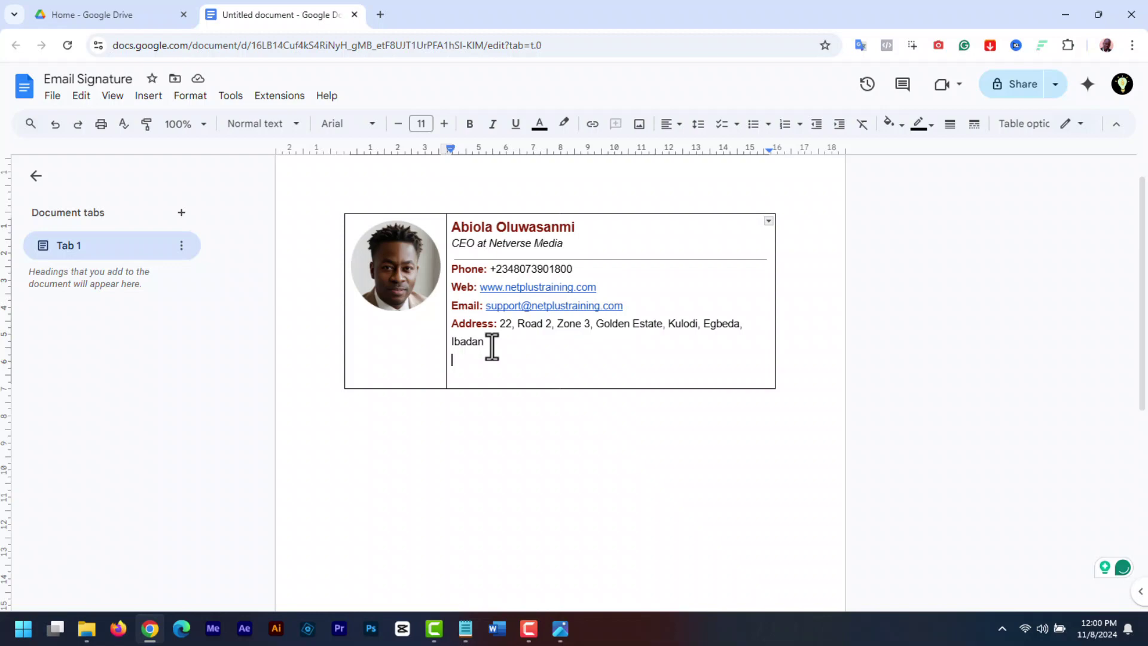
Search the web for 'social media icons' and open the Iconfinder results page
click(380, 15)
text(social media icons)
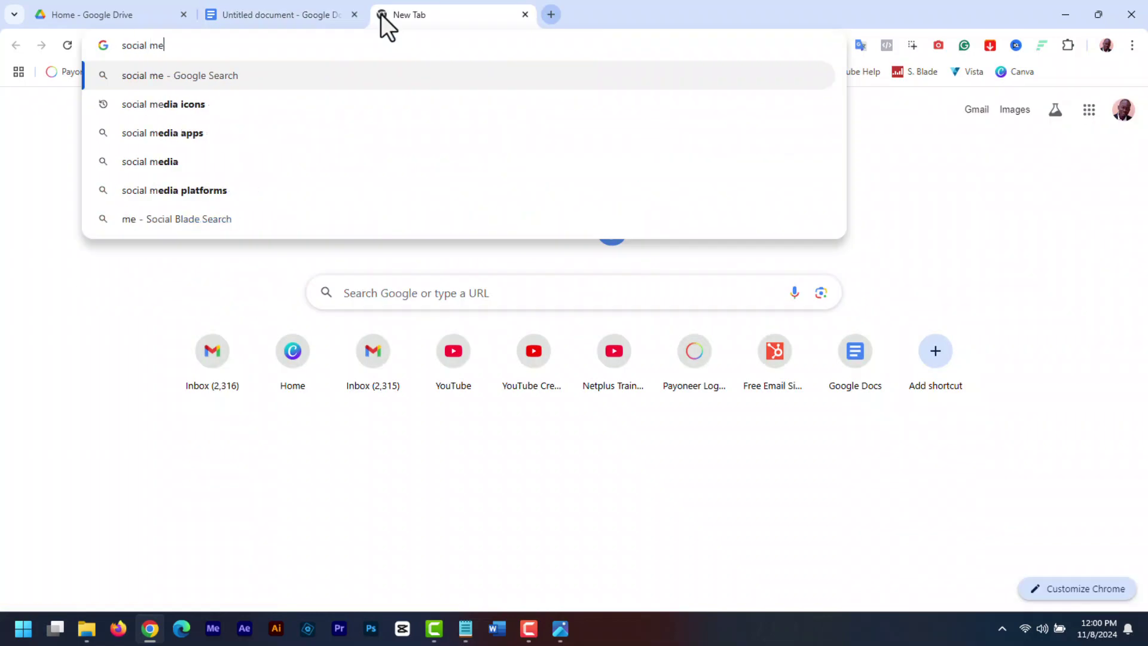
key(Return)
scroll(1030, 177, down, 6)
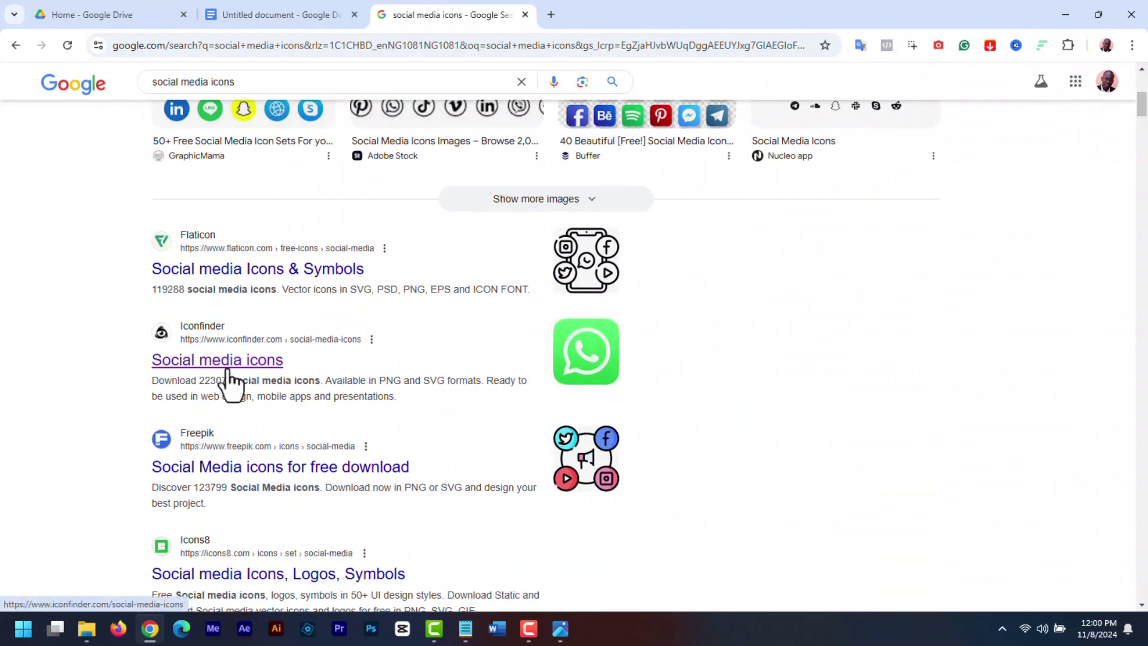
click(231, 364)
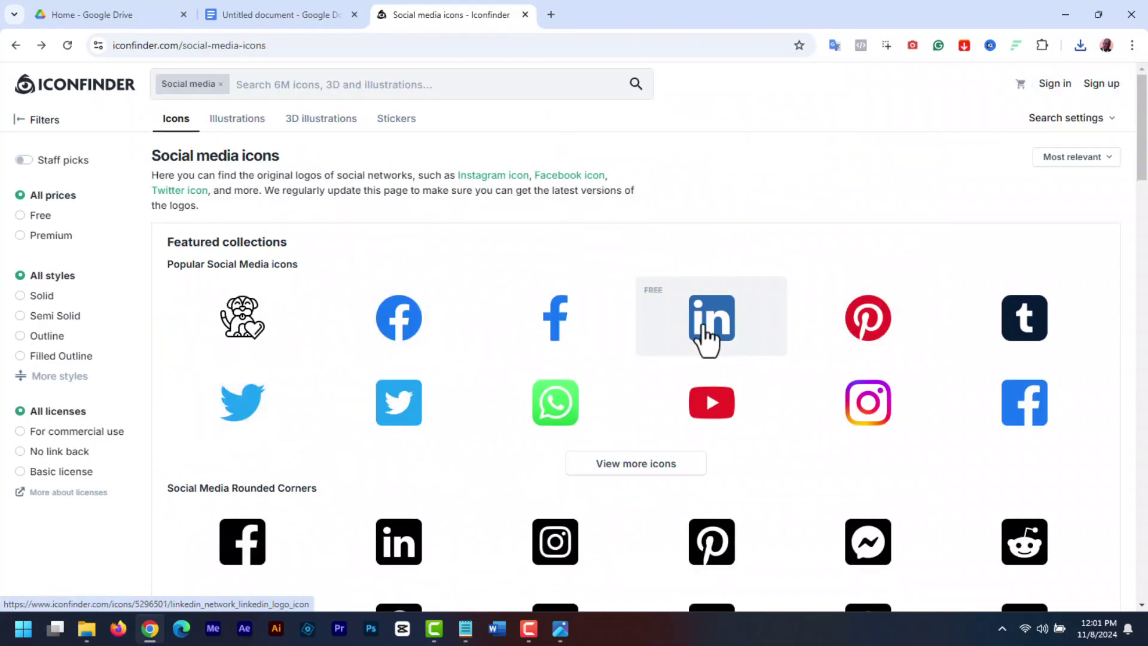
Download the LinkedIn and Facebook logos from Iconfinder as 48 px PNG files
click(738, 320)
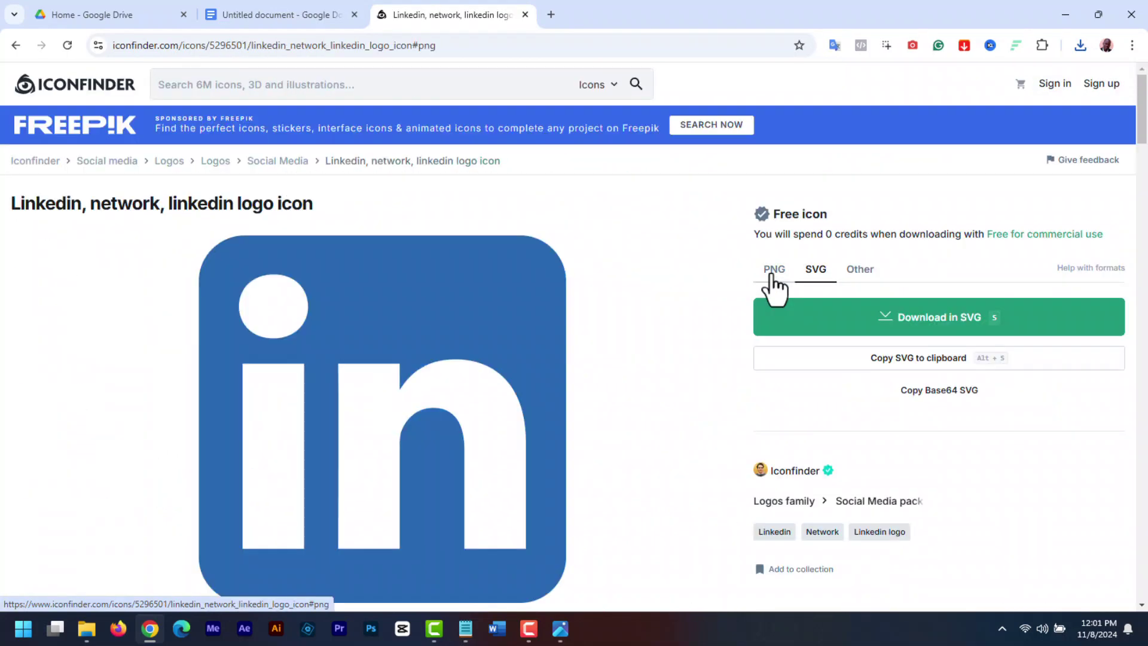
click(772, 283)
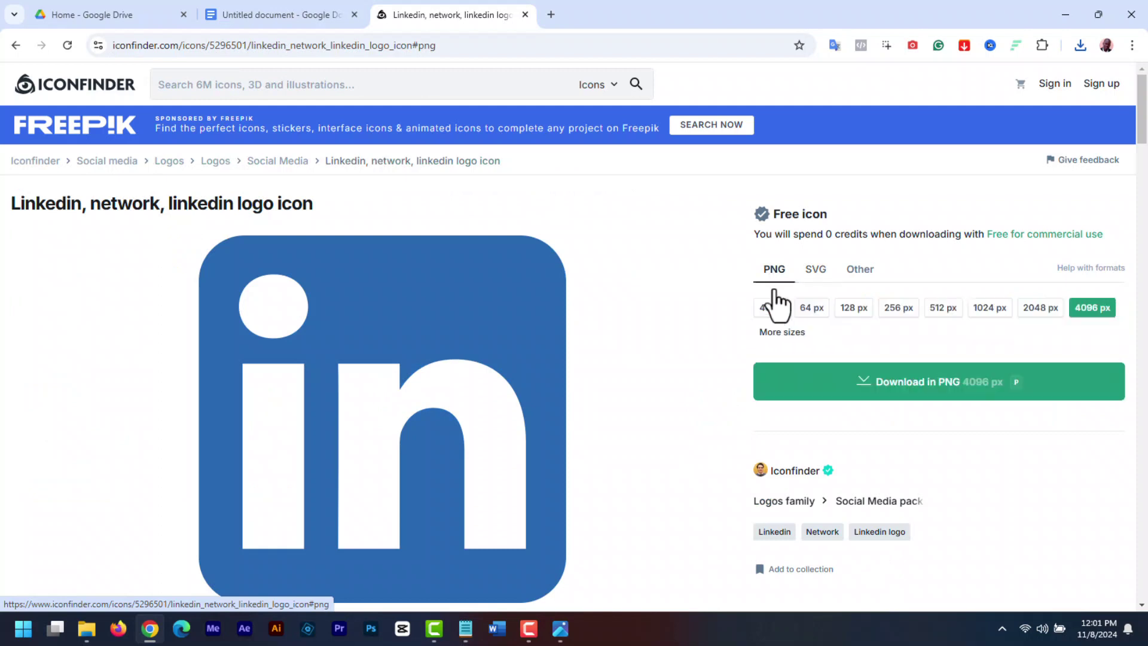
click(772, 309)
click(877, 386)
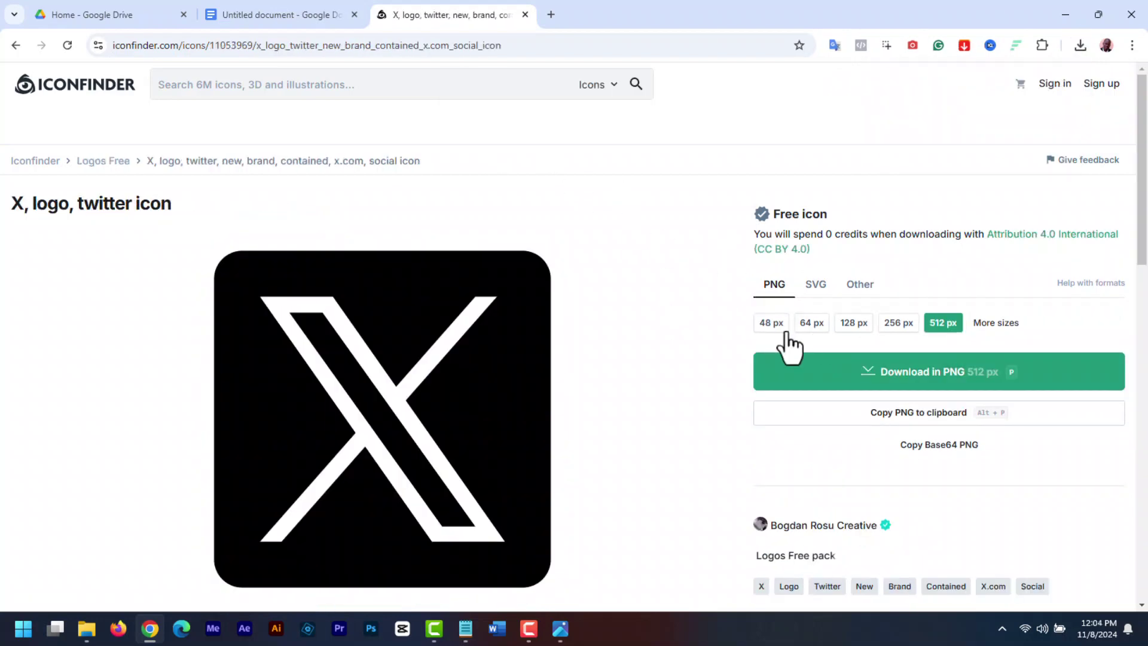
click(772, 323)
click(916, 377)
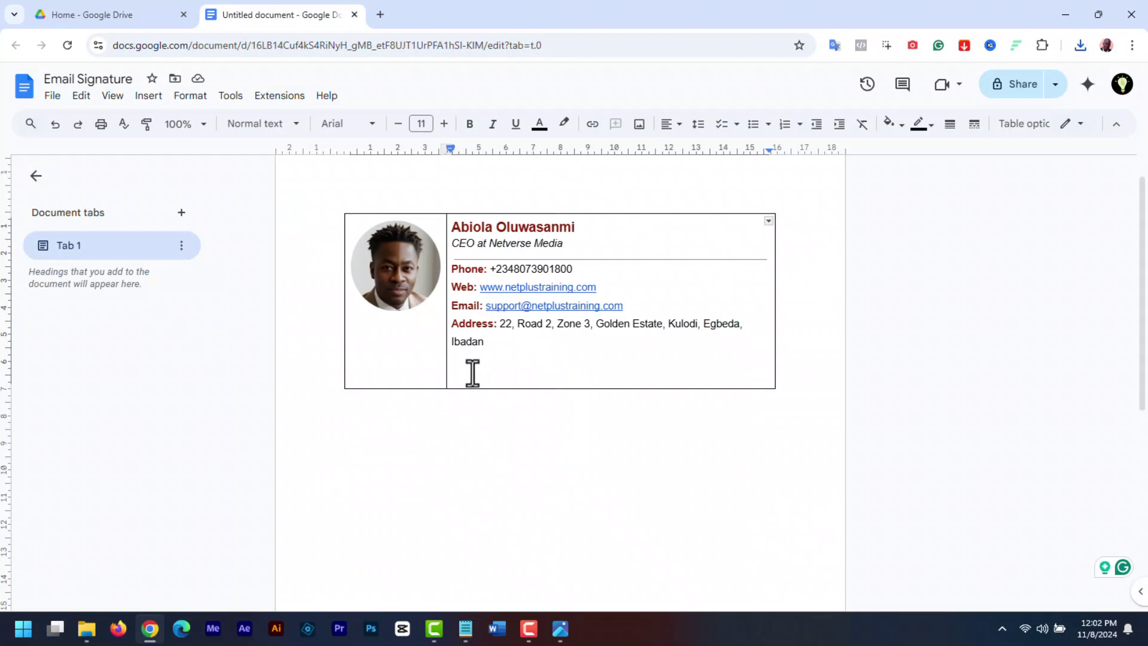
Upload the LinkedIn icon image from the computer into the signature cell
click(150, 97)
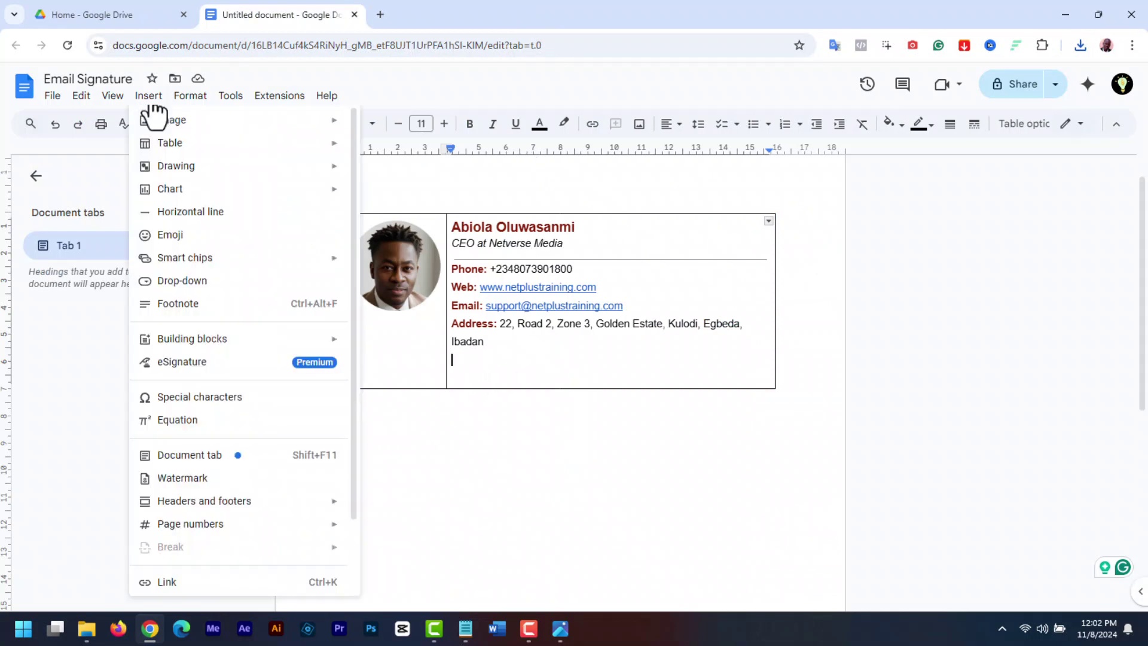
mouse_move(218, 128)
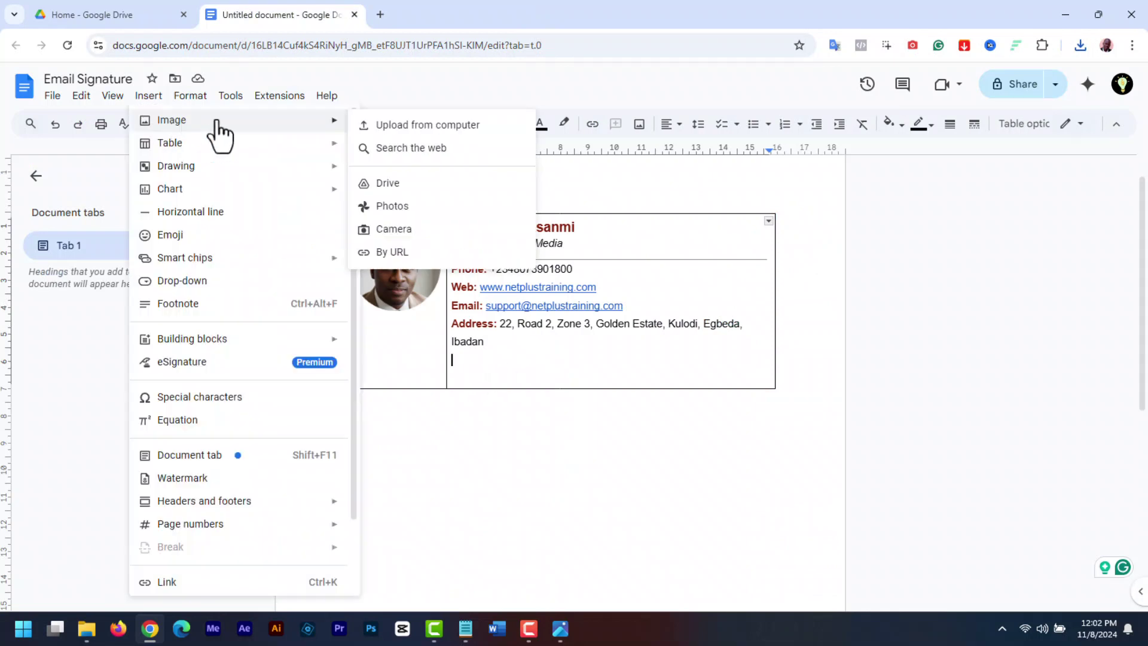
click(401, 129)
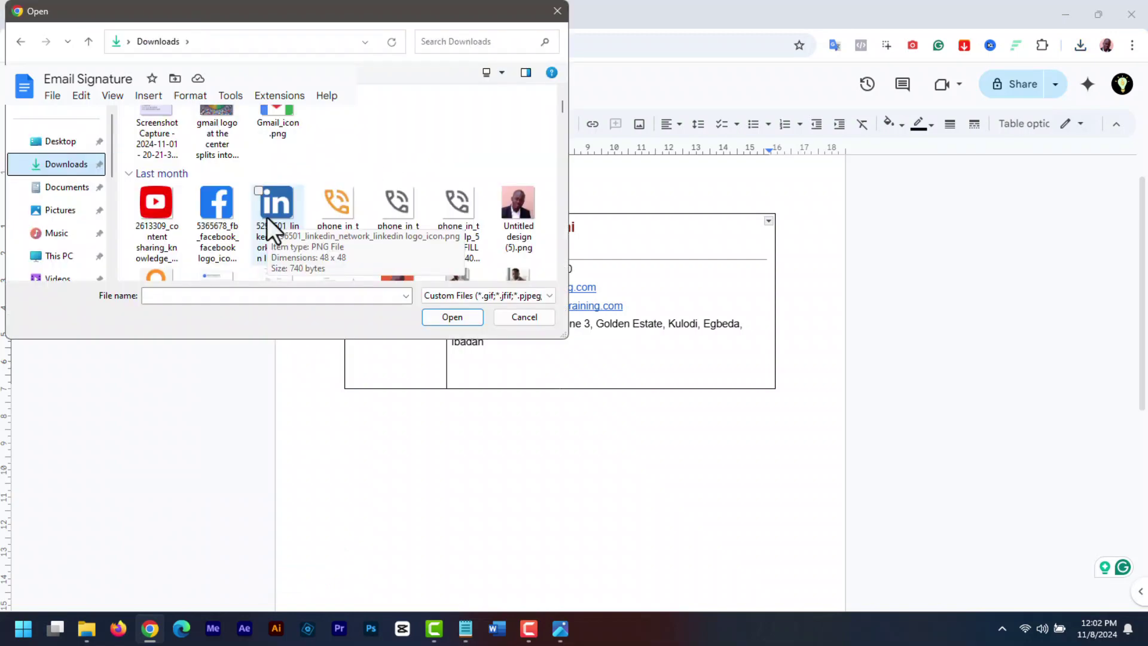
double_click(266, 216)
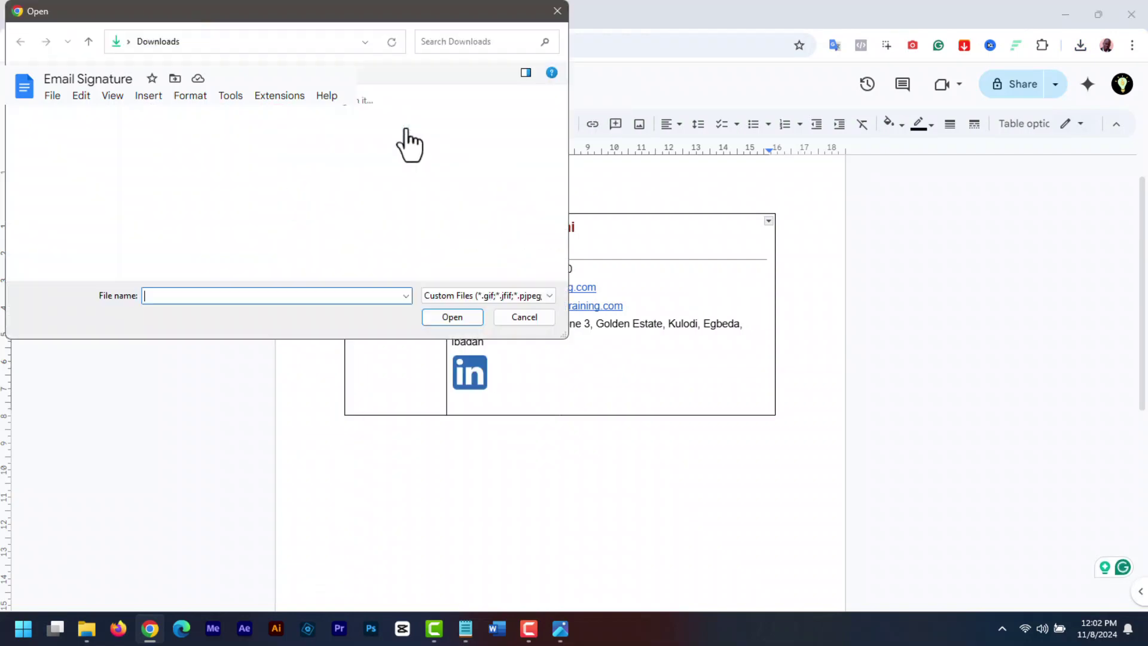
drag(565, 99, 564, 109)
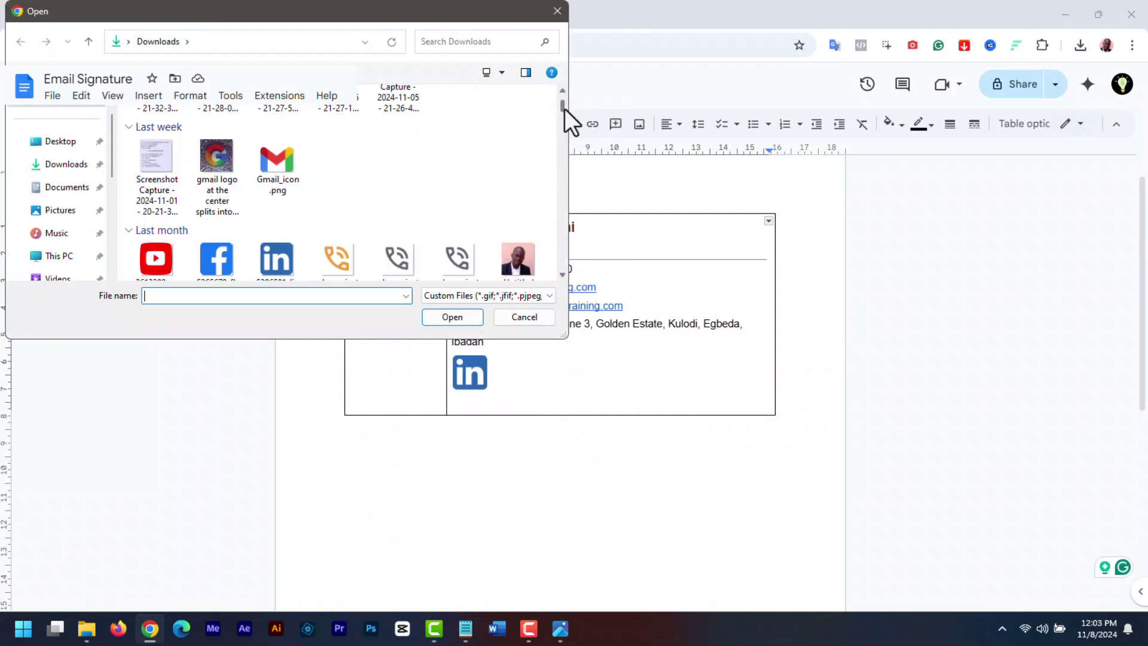
Insert the YouTube, Facebook and X icon images after the LinkedIn icon
double_click(157, 258)
click(149, 95)
click(385, 123)
double_click(218, 208)
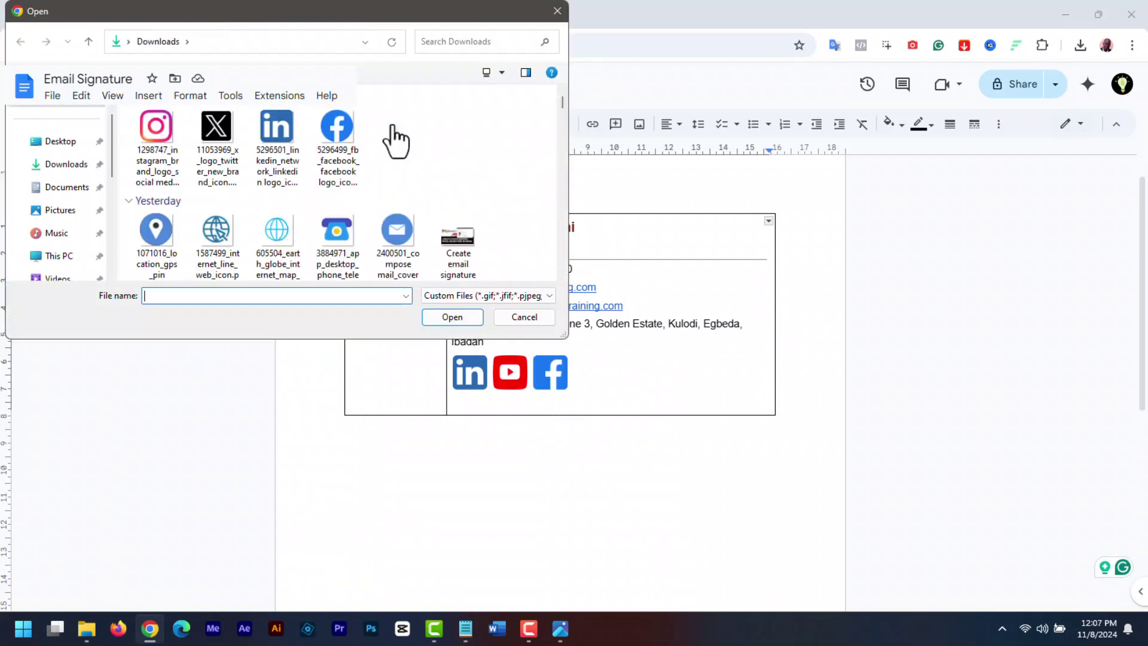
double_click(217, 130)
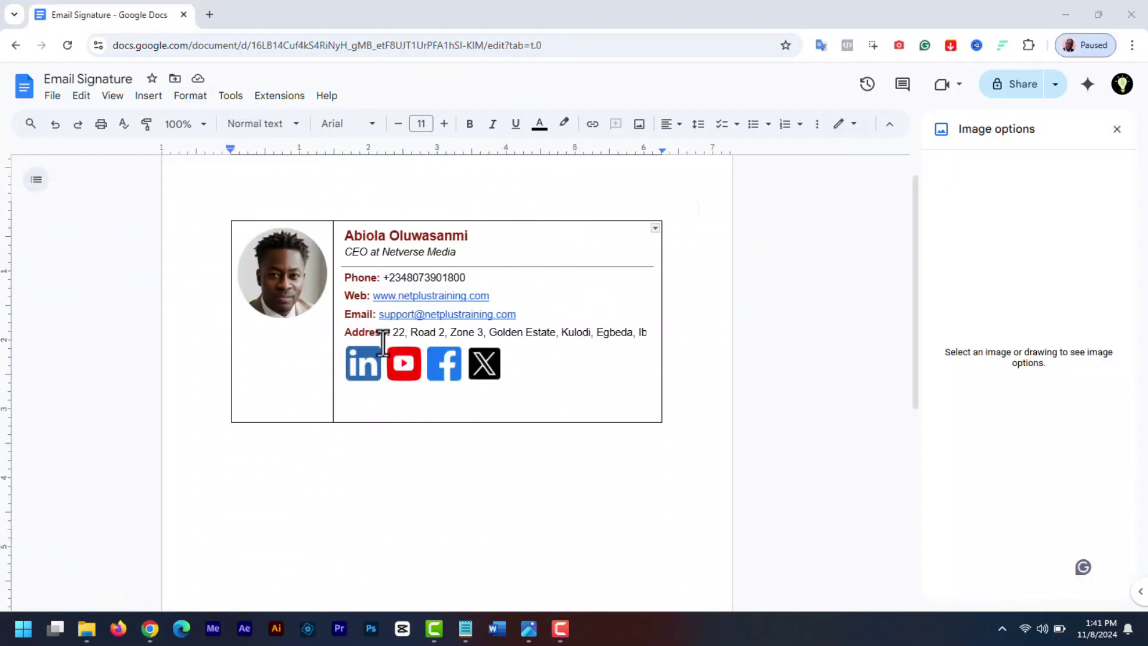
Reduce the LinkedIn and YouTube icons' width in Image options
right_click(366, 364)
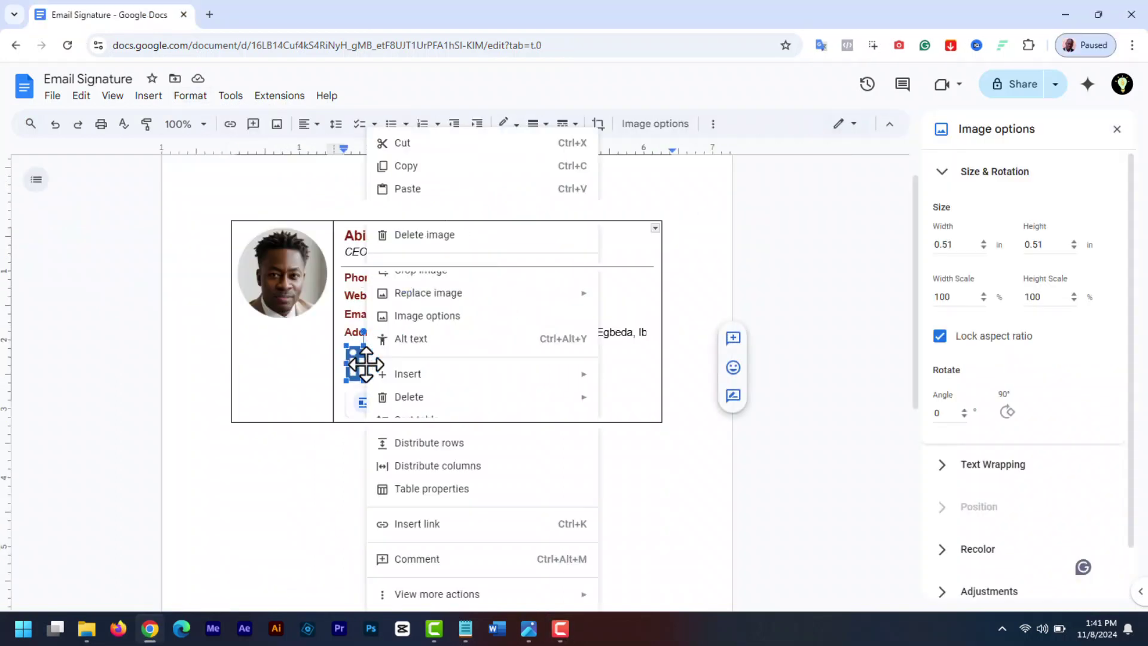
click(429, 325)
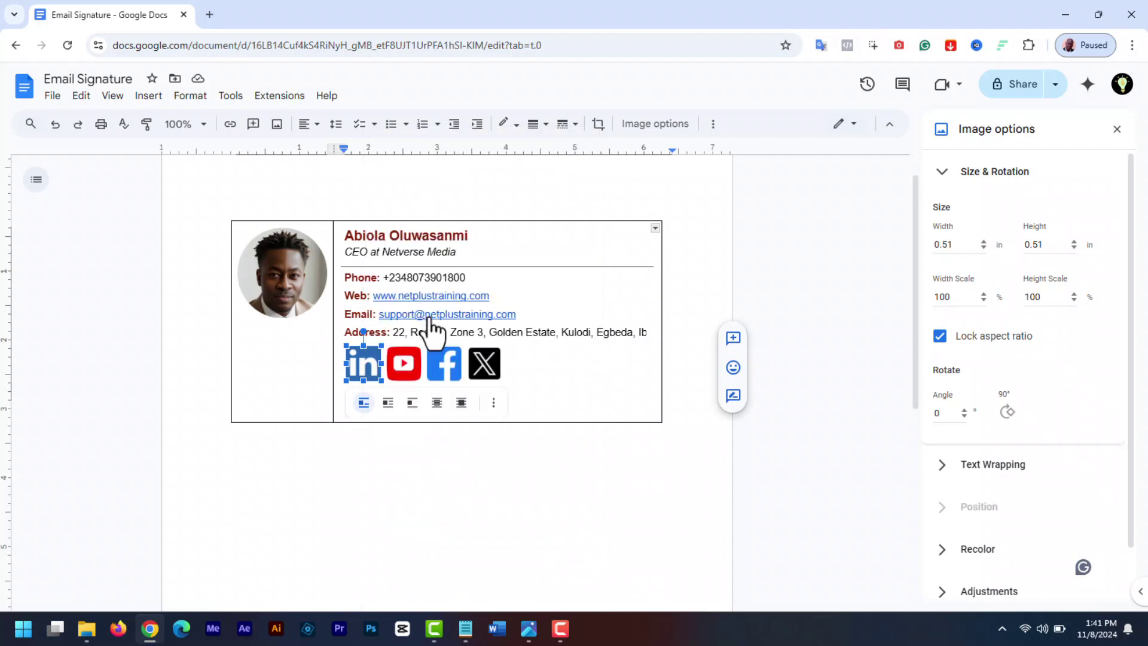
click(982, 247)
click(983, 248)
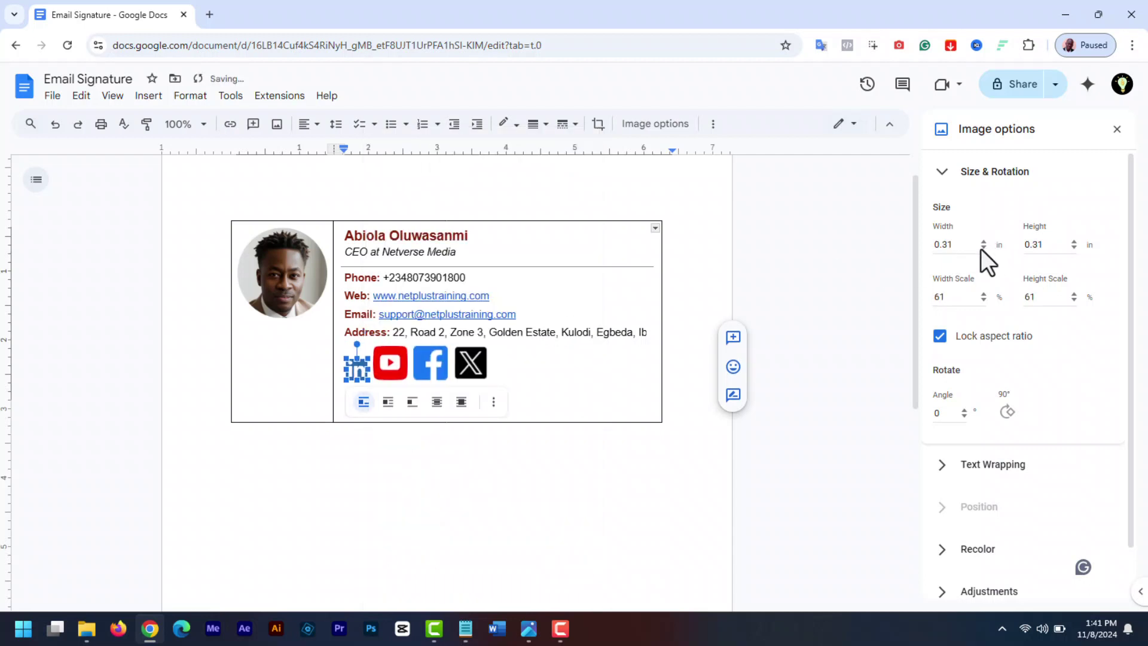
click(390, 361)
right_click(389, 361)
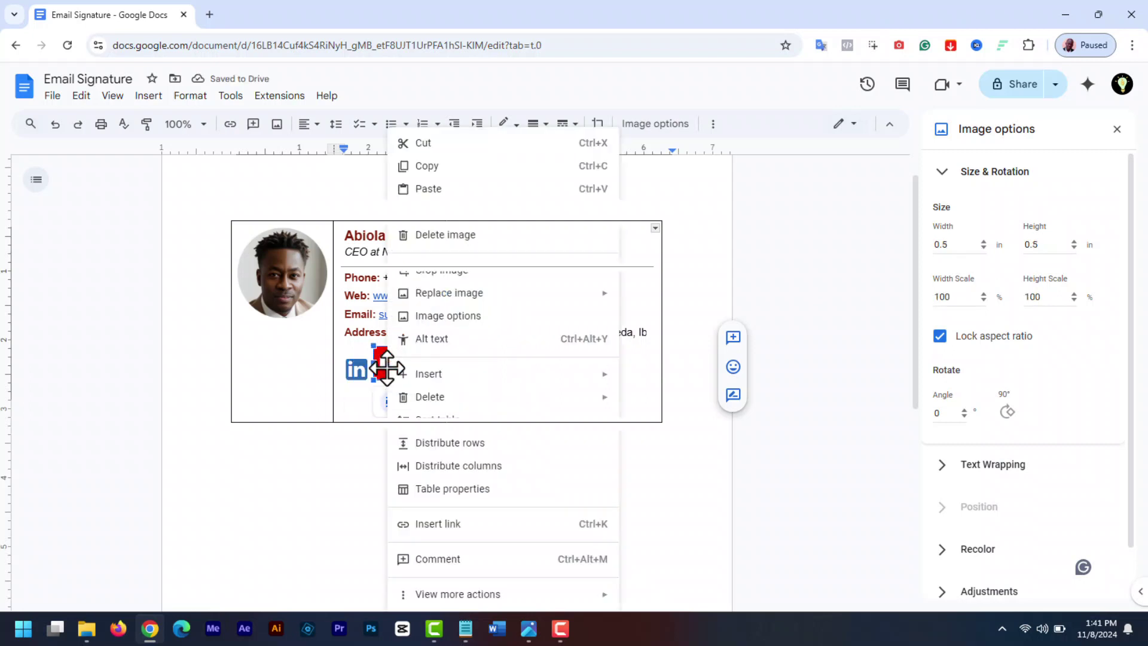
click(430, 315)
click(983, 248)
Shrink the Facebook icon too, then close the Table properties panel
click(982, 248)
right_click(417, 358)
click(474, 315)
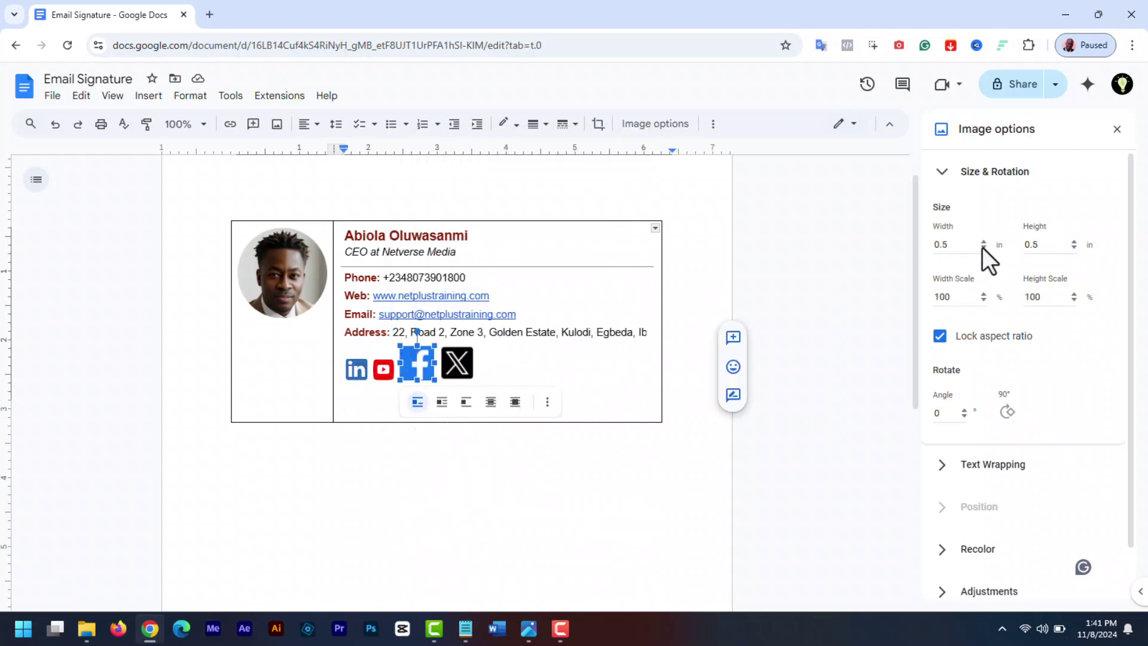
click(983, 247)
click(982, 247)
right_click(442, 363)
click(478, 315)
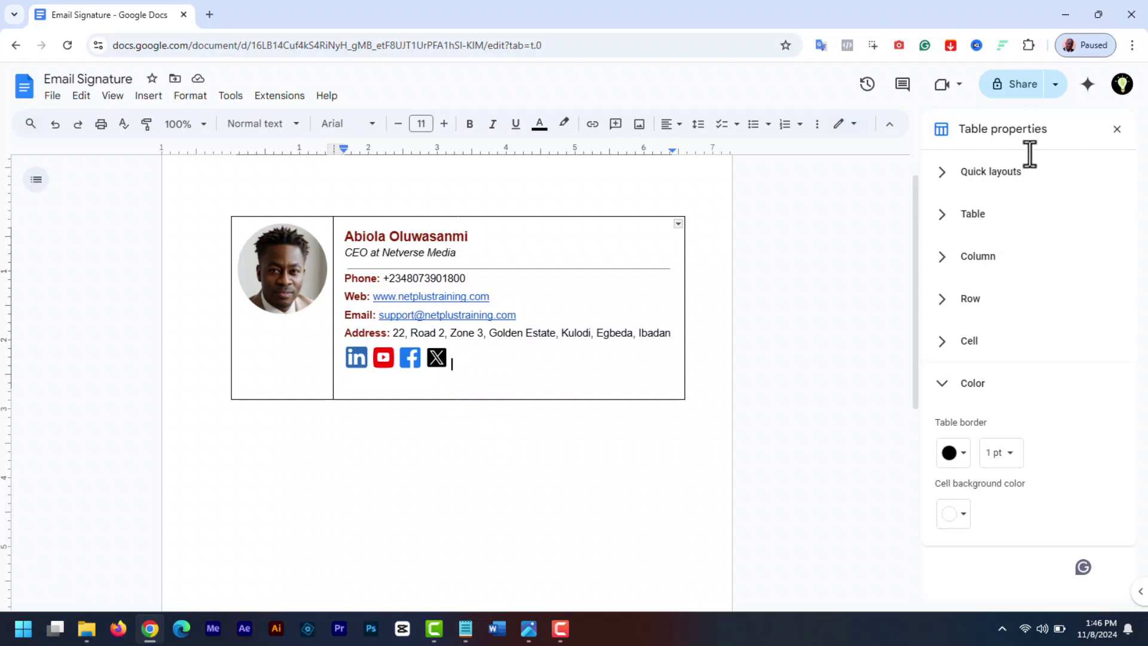
click(1116, 129)
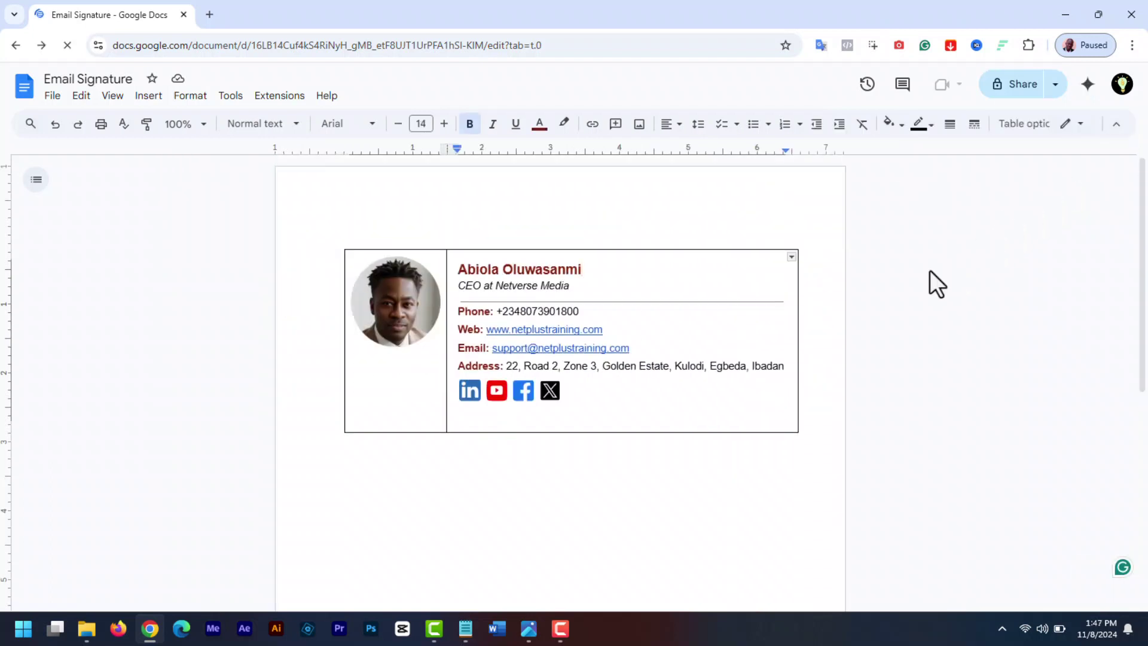
click(566, 392)
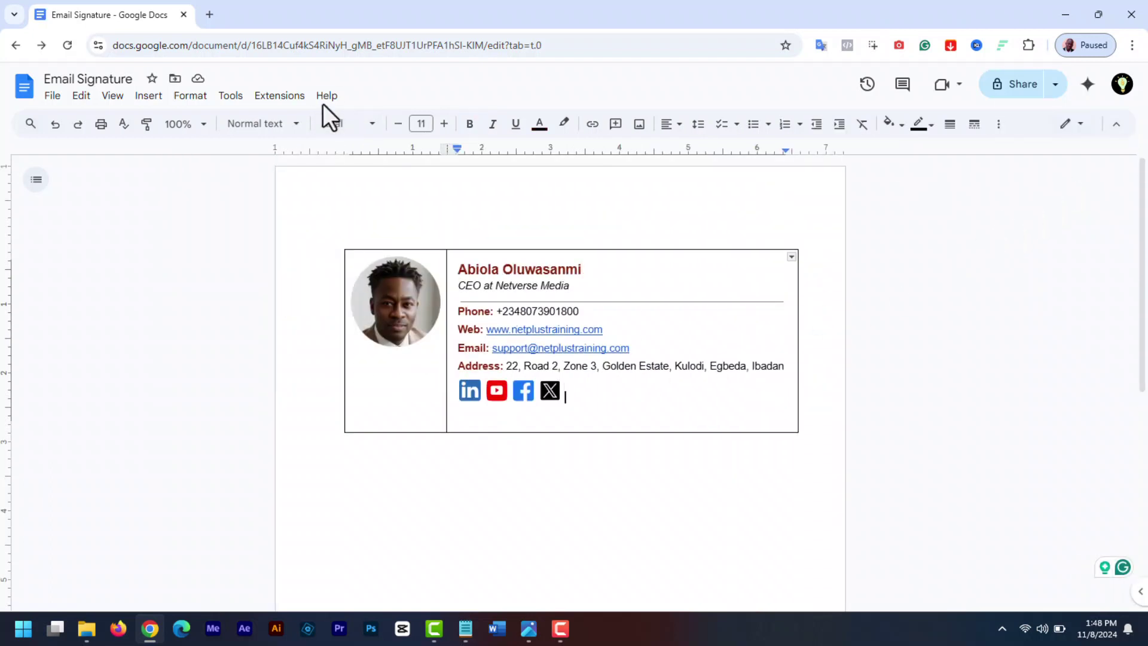
click(275, 97)
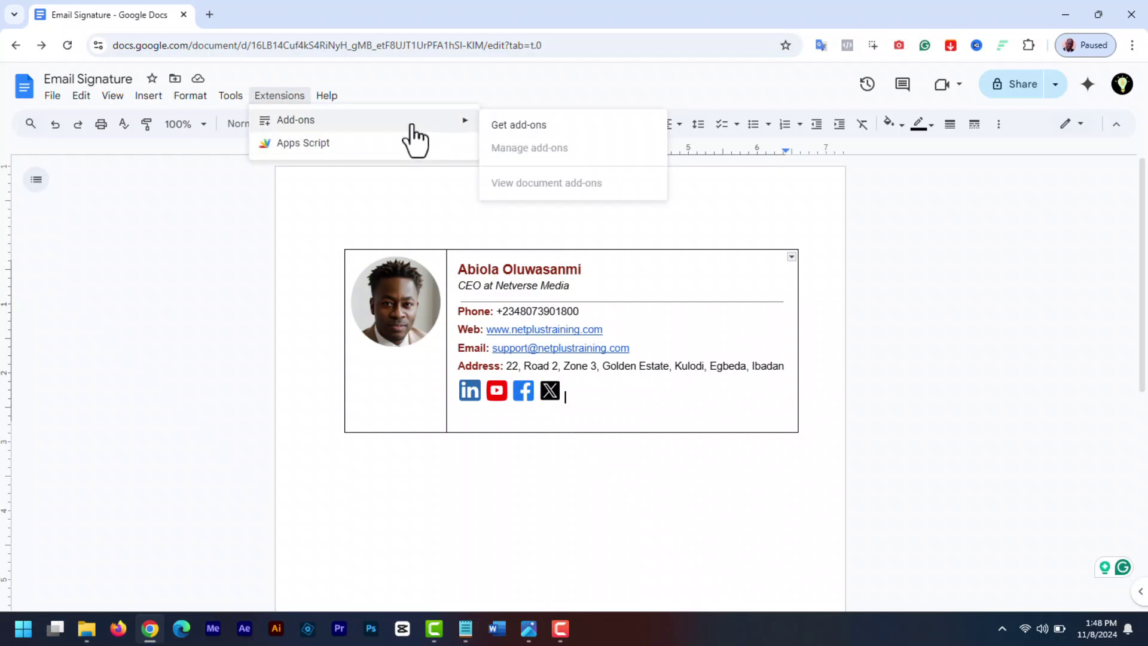
Search the Workspace Marketplace for 'icon' and open the IconScout add-on listing
click(508, 125)
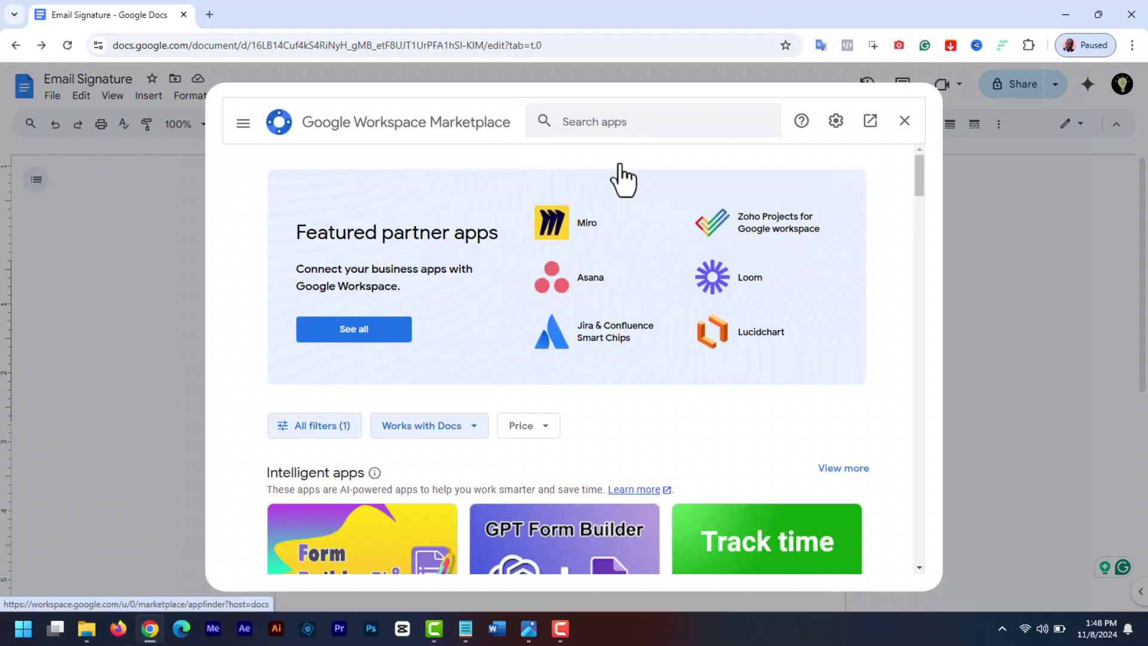
click(596, 126)
text(ic)
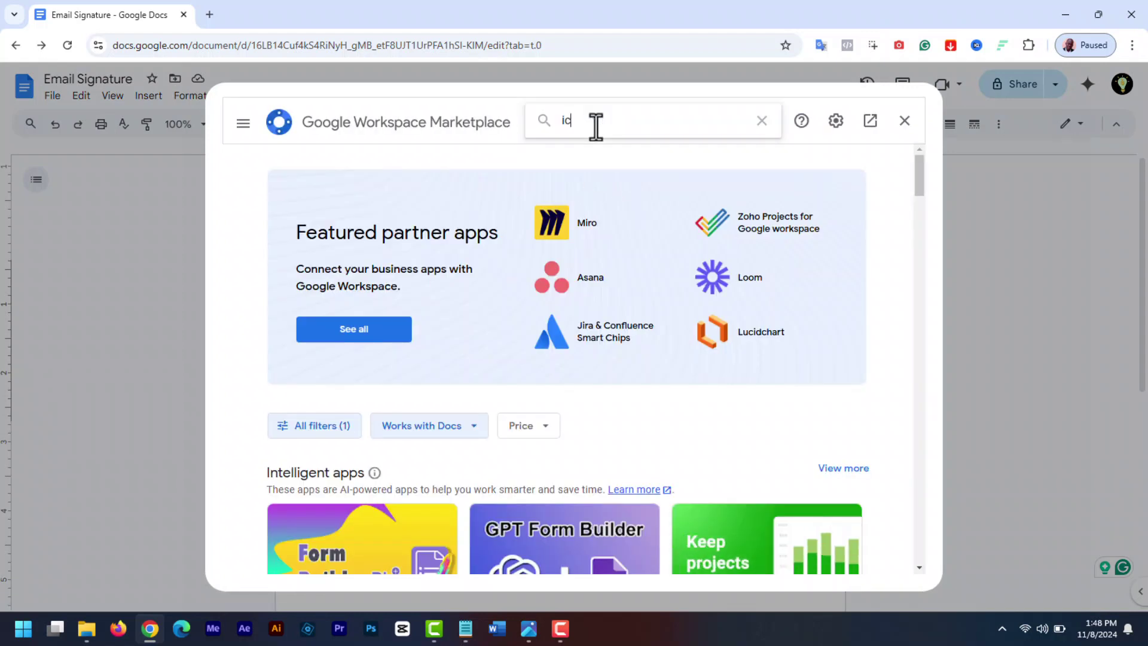
text(on)
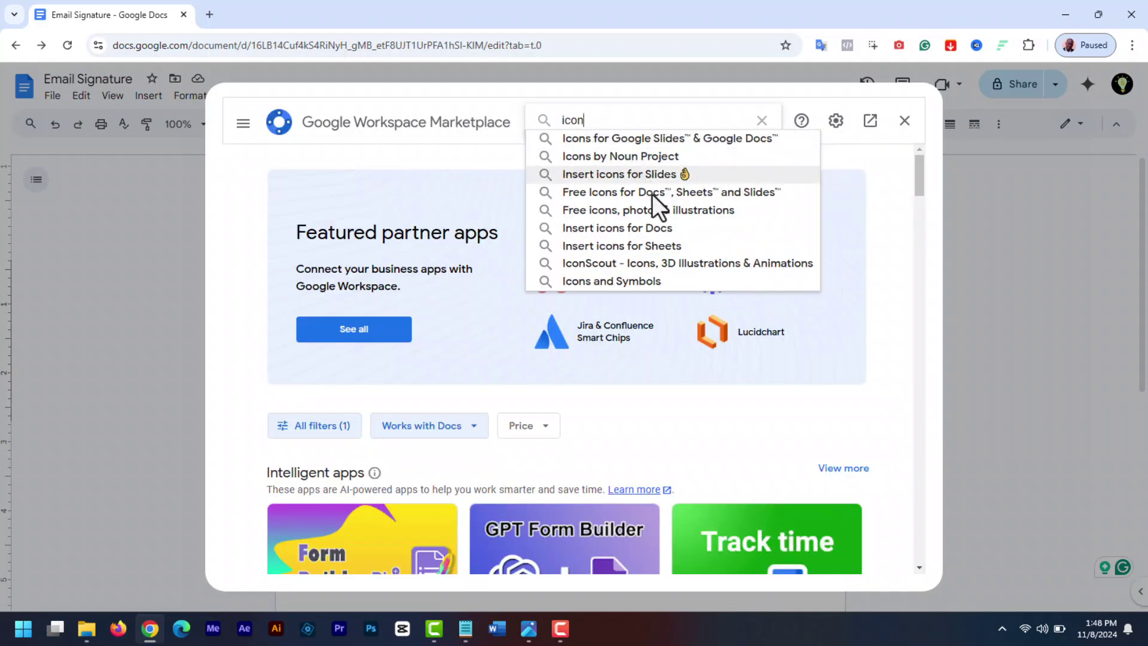
click(654, 263)
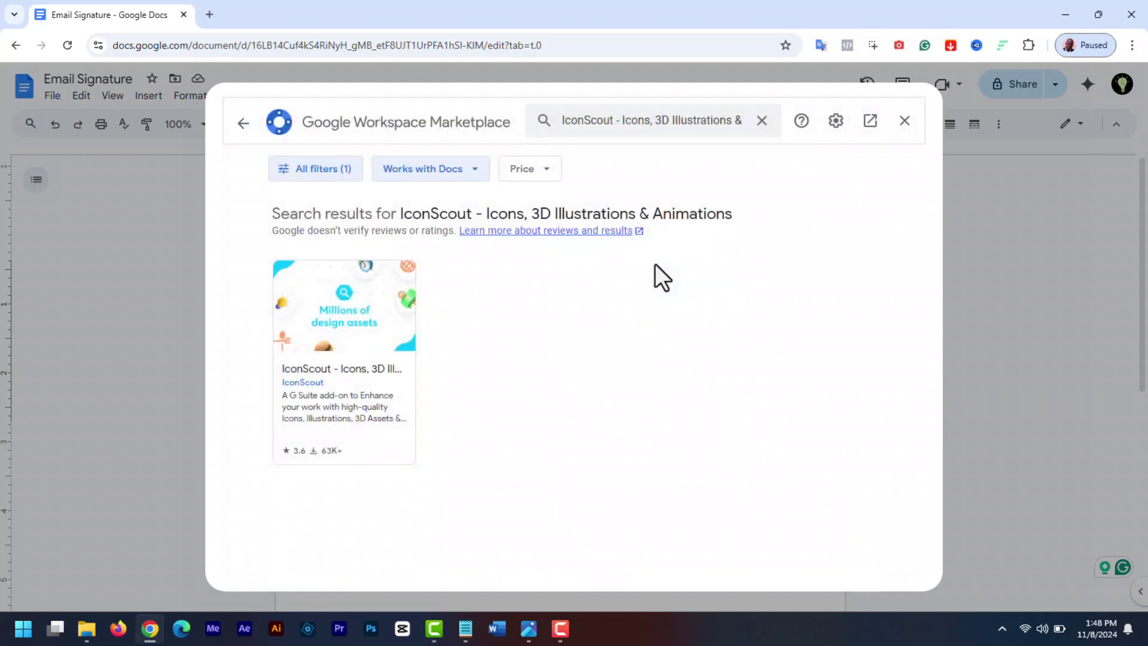
click(357, 333)
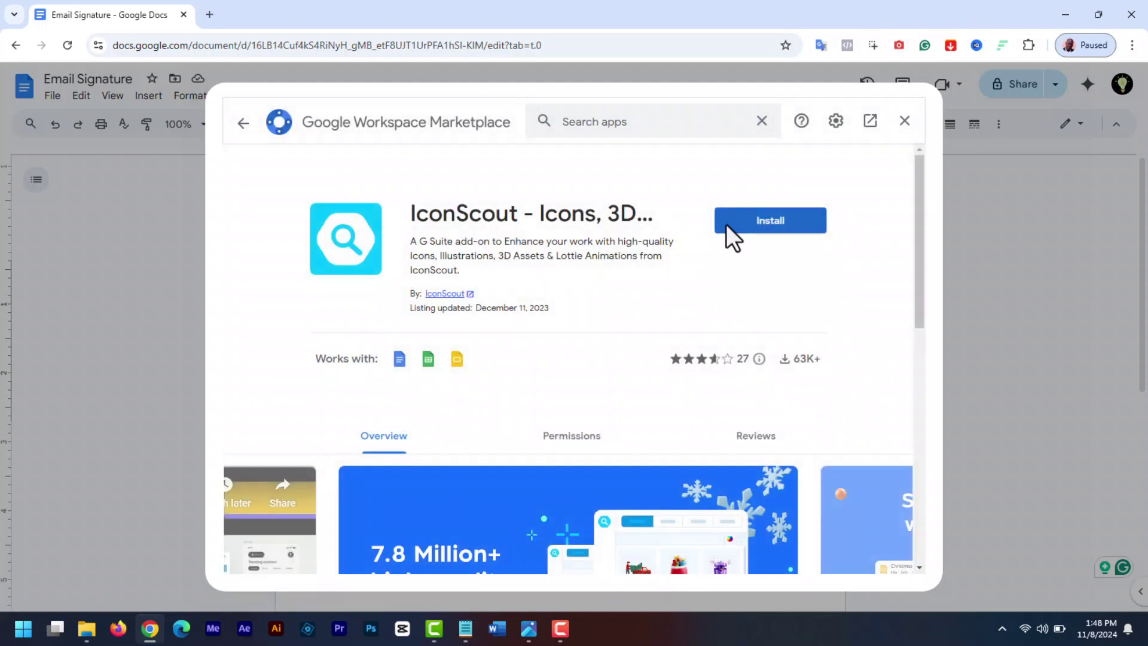
Install IconScout using the Google account, confirm the permissions, and close the Marketplace
click(768, 225)
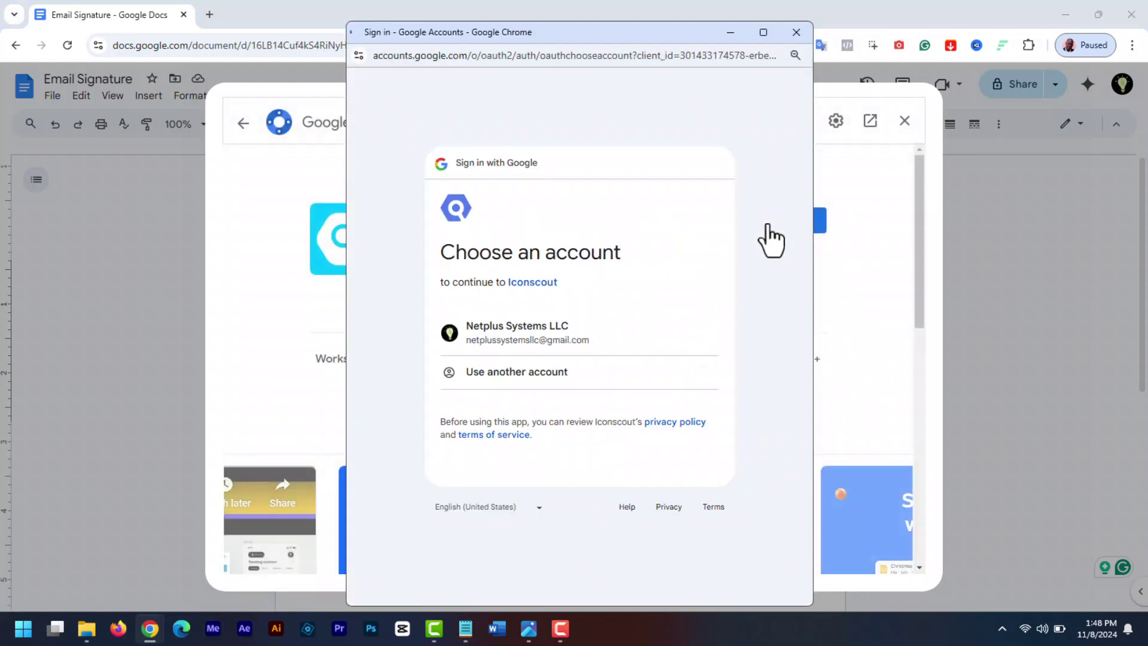
click(563, 334)
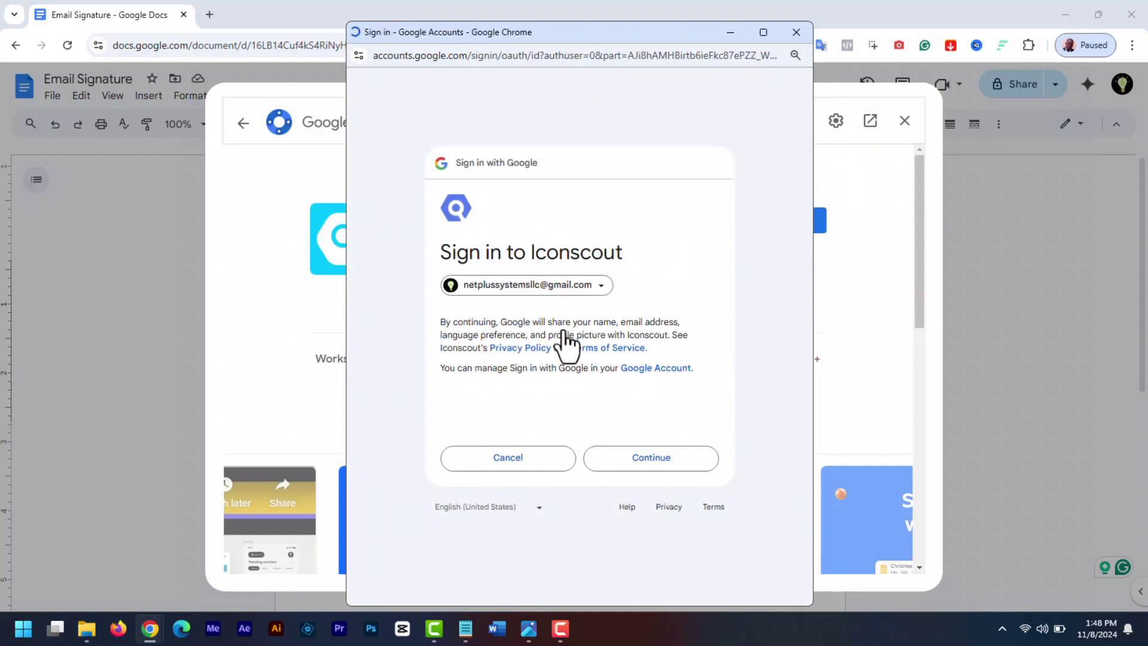
click(658, 462)
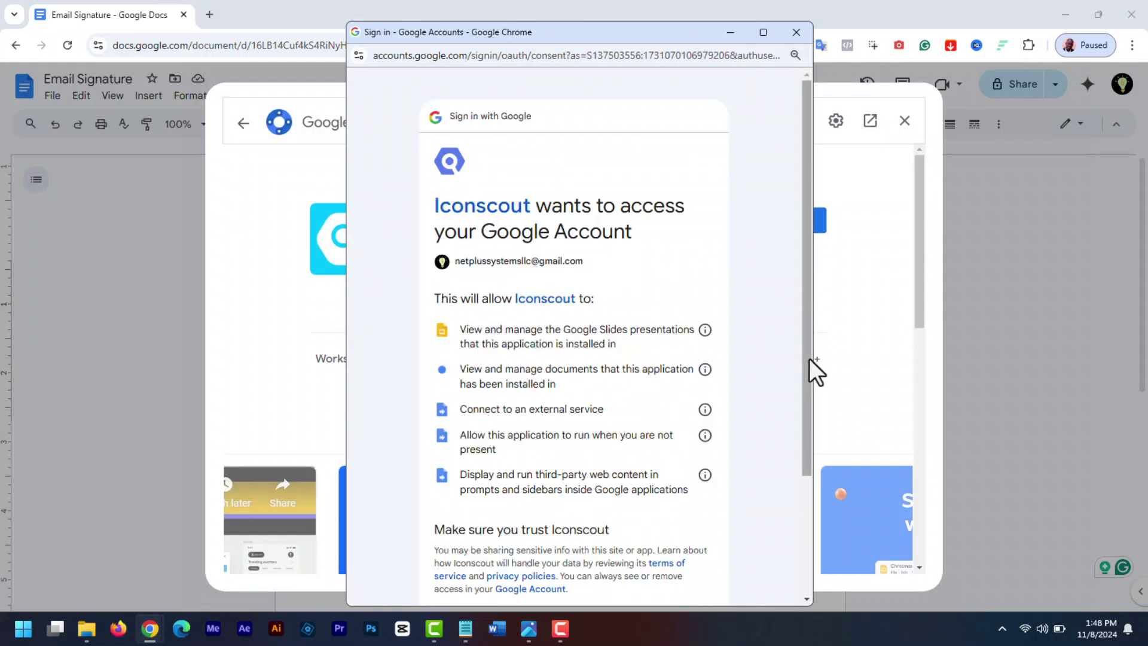
scroll(810, 371, down, 3)
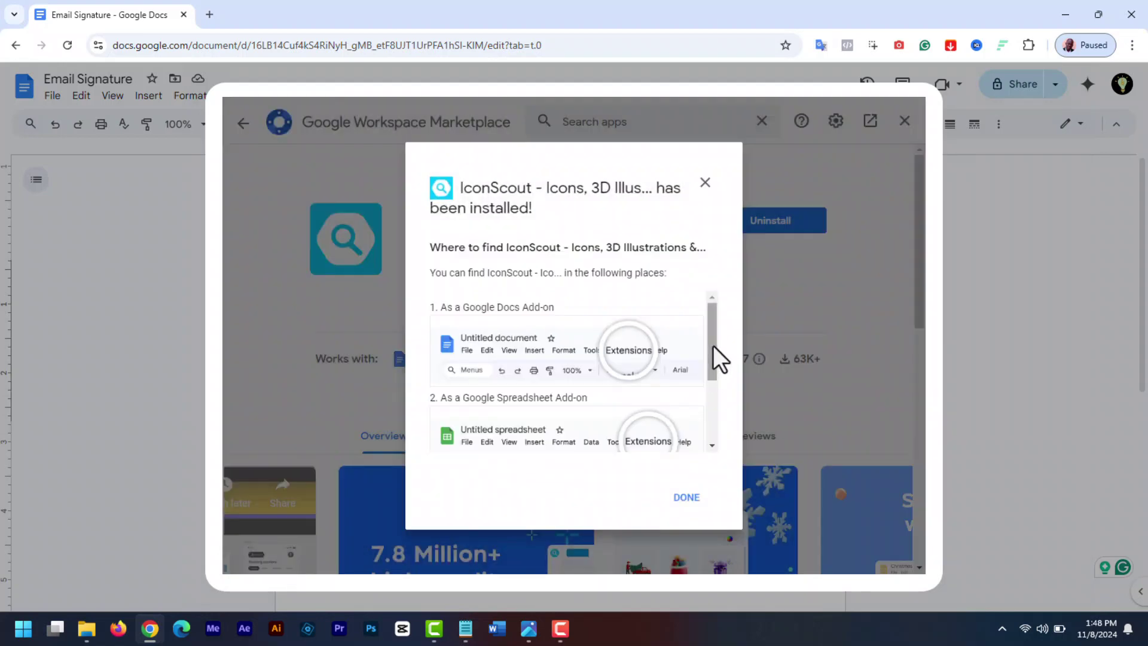
scroll(715, 353, down, 3)
click(693, 495)
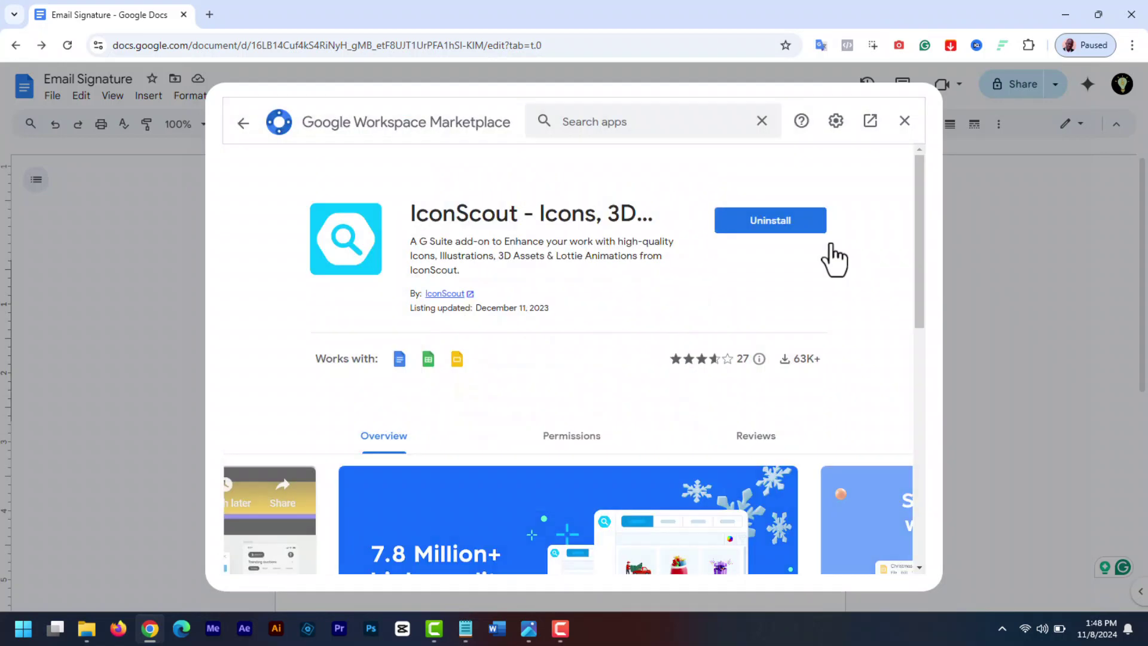
click(904, 121)
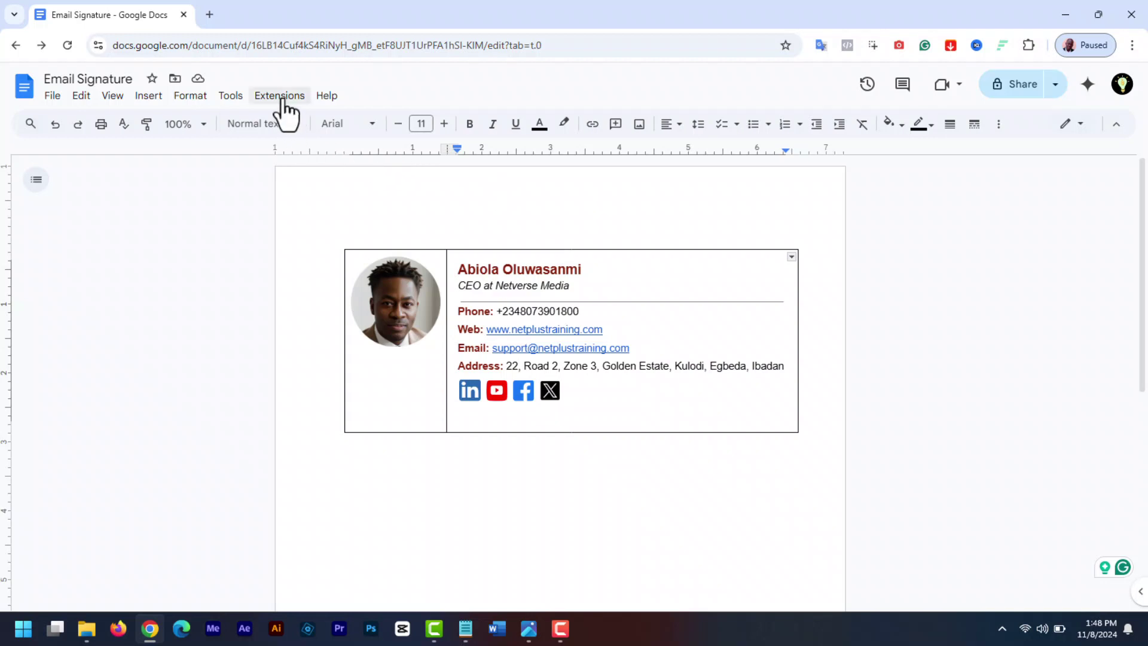
Launch IconScout Search from Extensions, skip the intro screens, and start the login
click(279, 96)
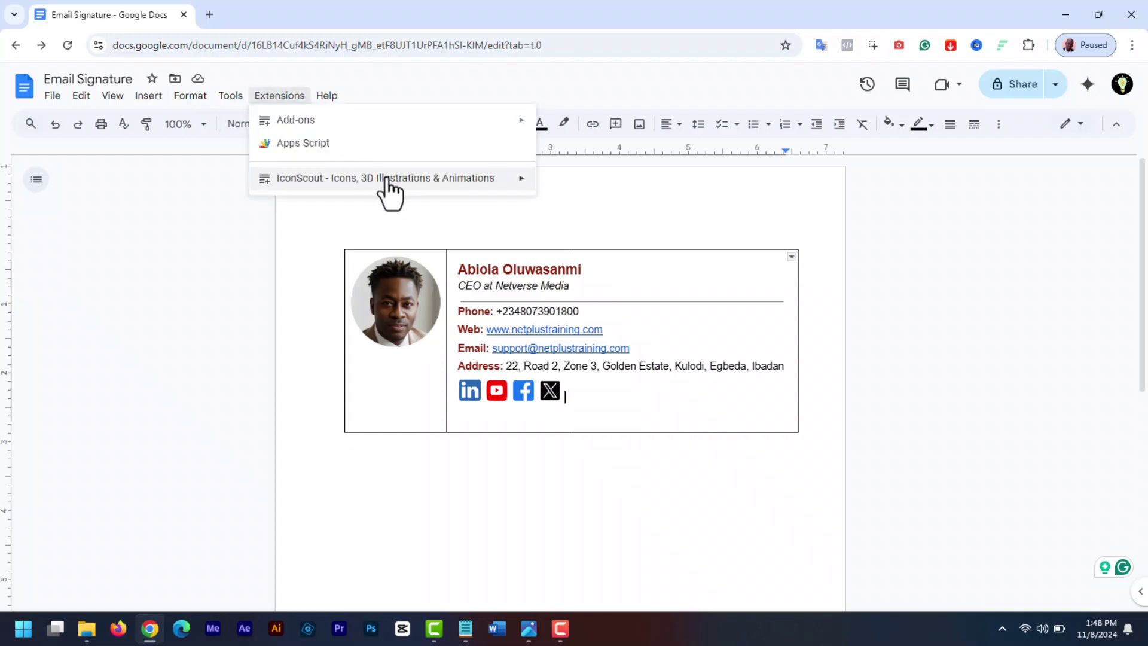
mouse_move(392, 188)
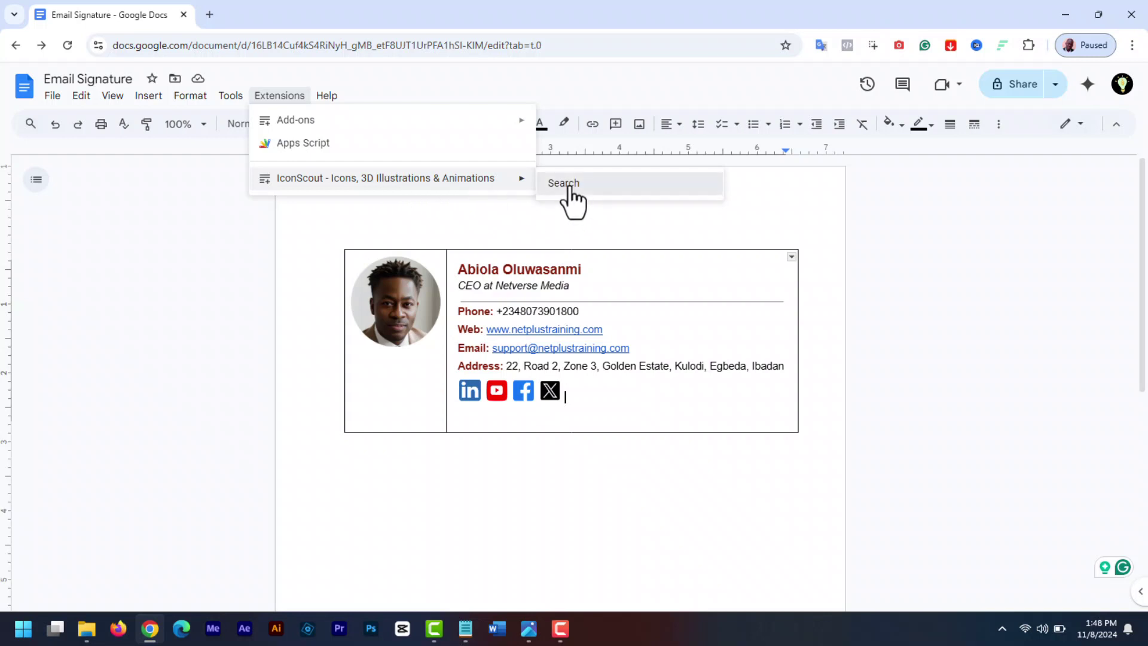
click(564, 183)
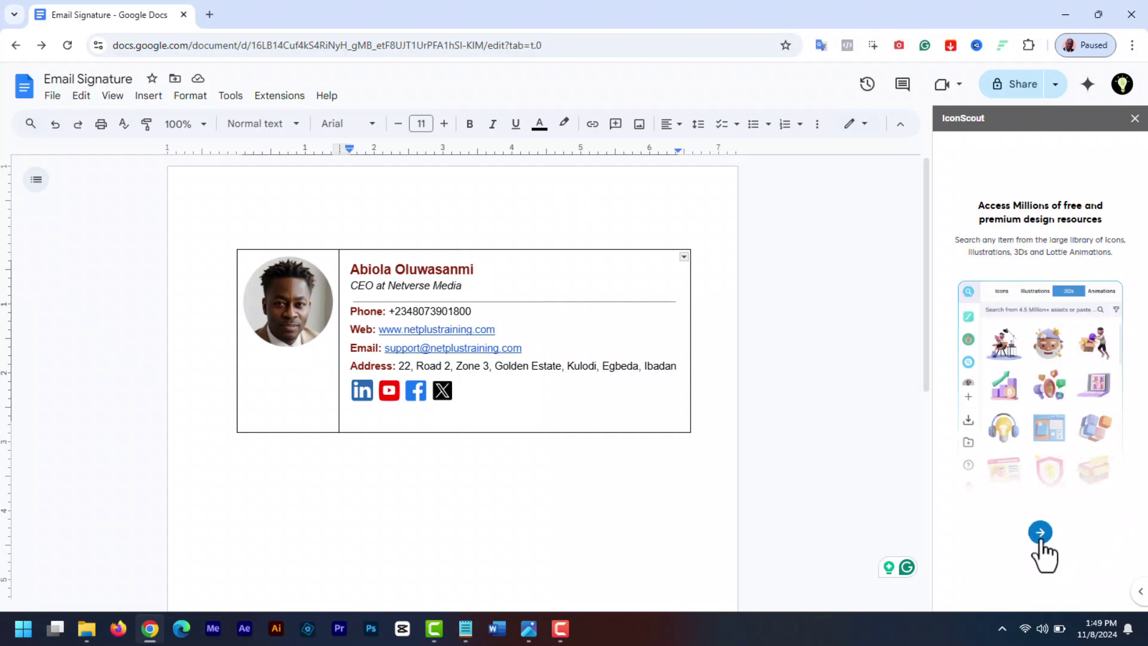
click(1041, 540)
click(1041, 539)
click(1040, 538)
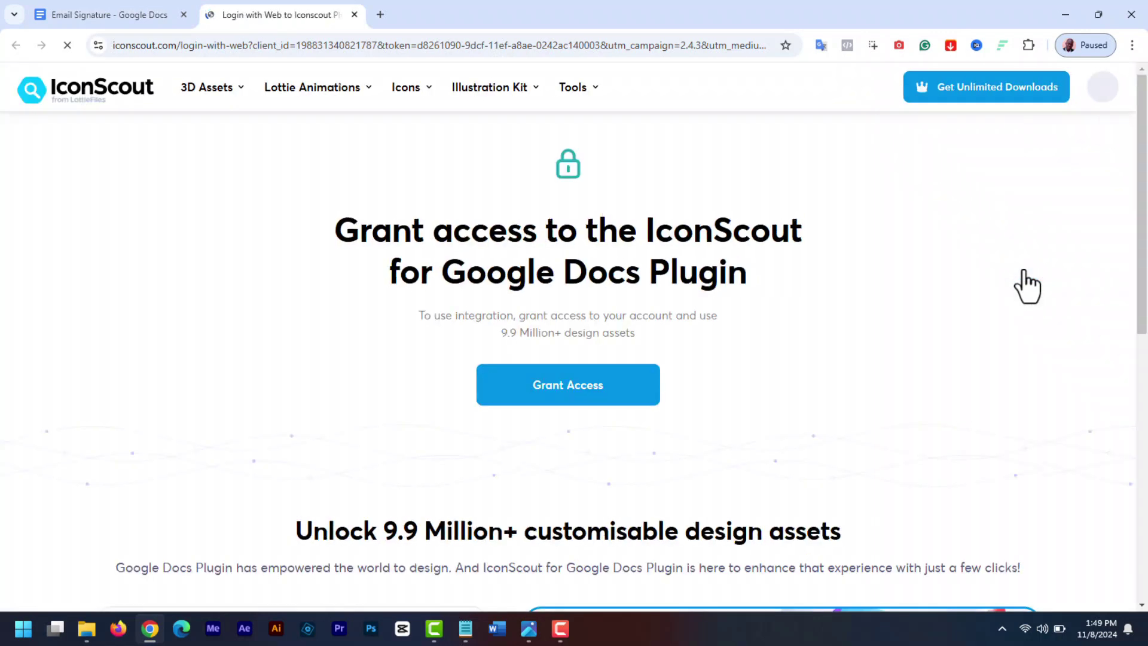
Grant IconScout access for the Docs plugin and switch back to the Email Signature tab
click(569, 394)
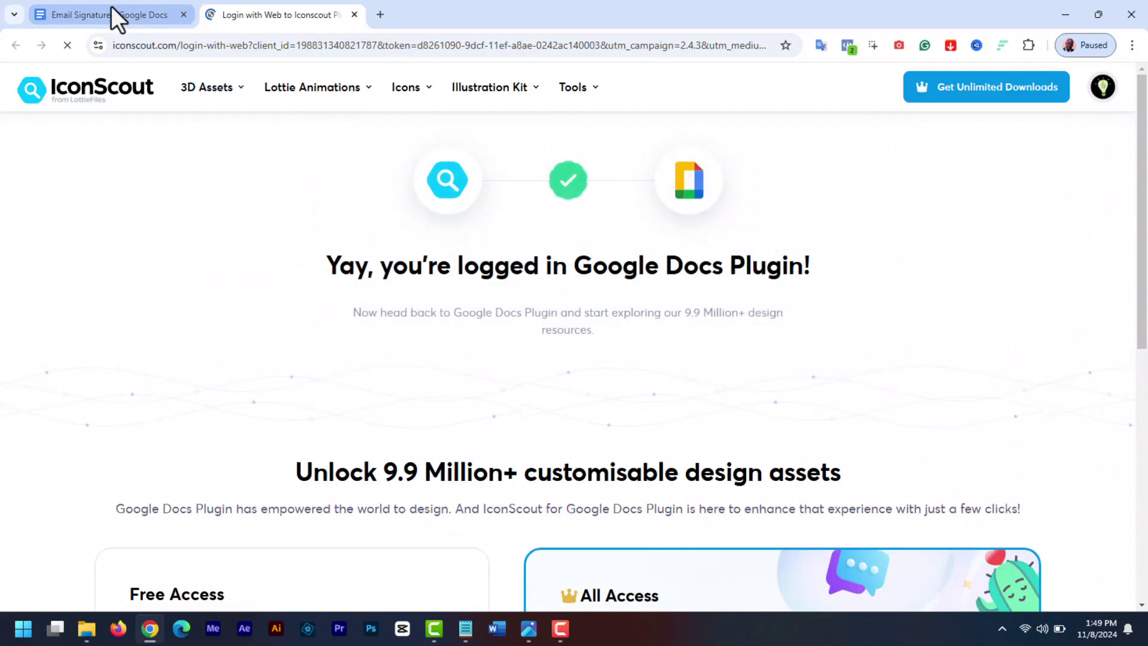
click(106, 14)
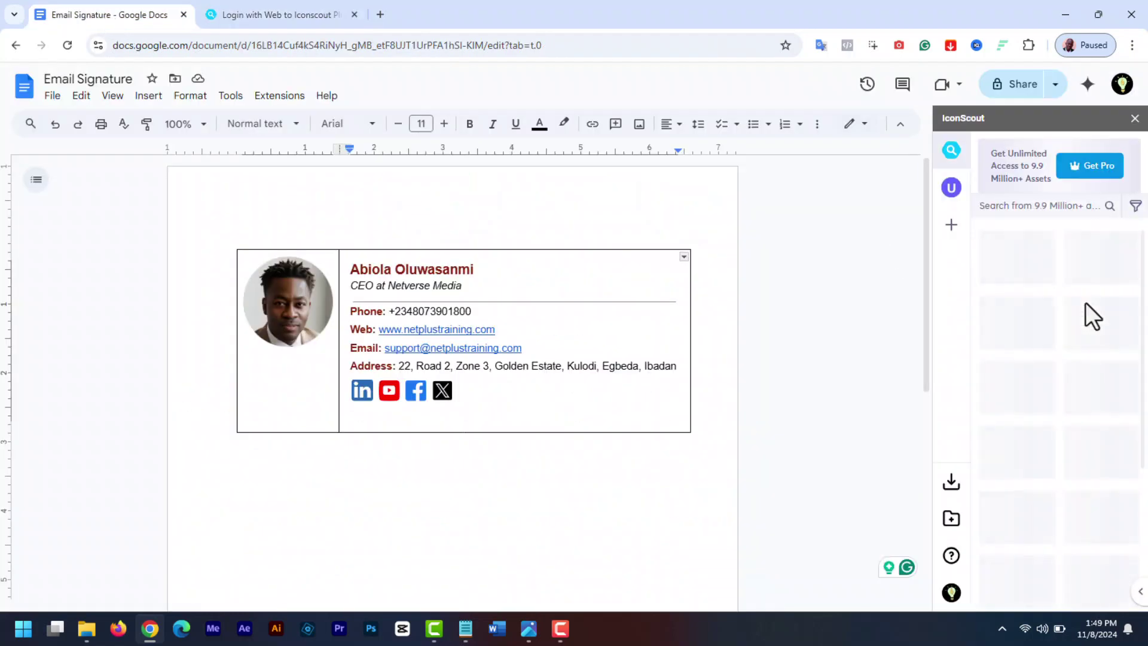
Search IconScout for 'Ina' and insert the colourful Instagram icon into the signature
click(994, 210)
click(1012, 242)
text(Instagram)
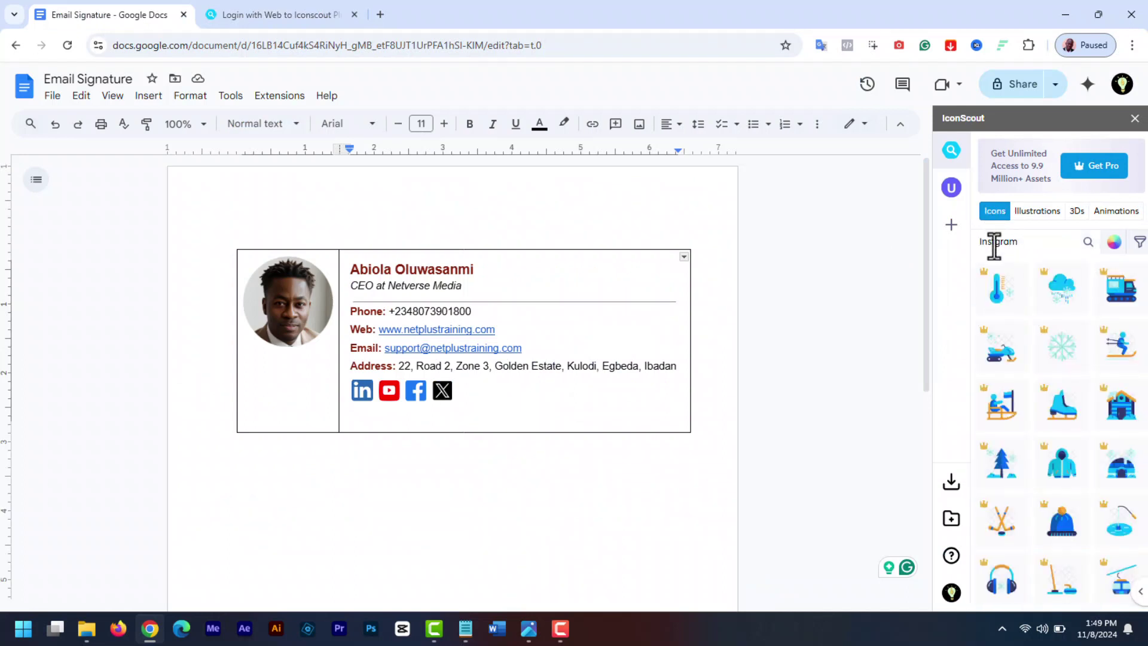
click(995, 242)
text(a)
key(Return)
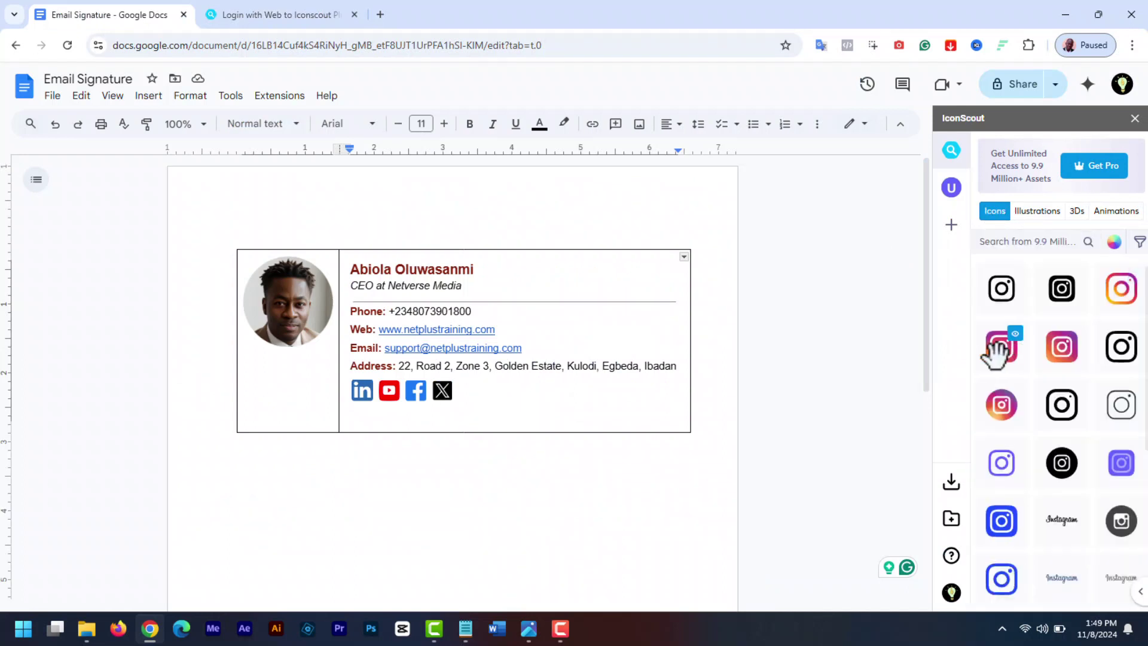
click(1001, 349)
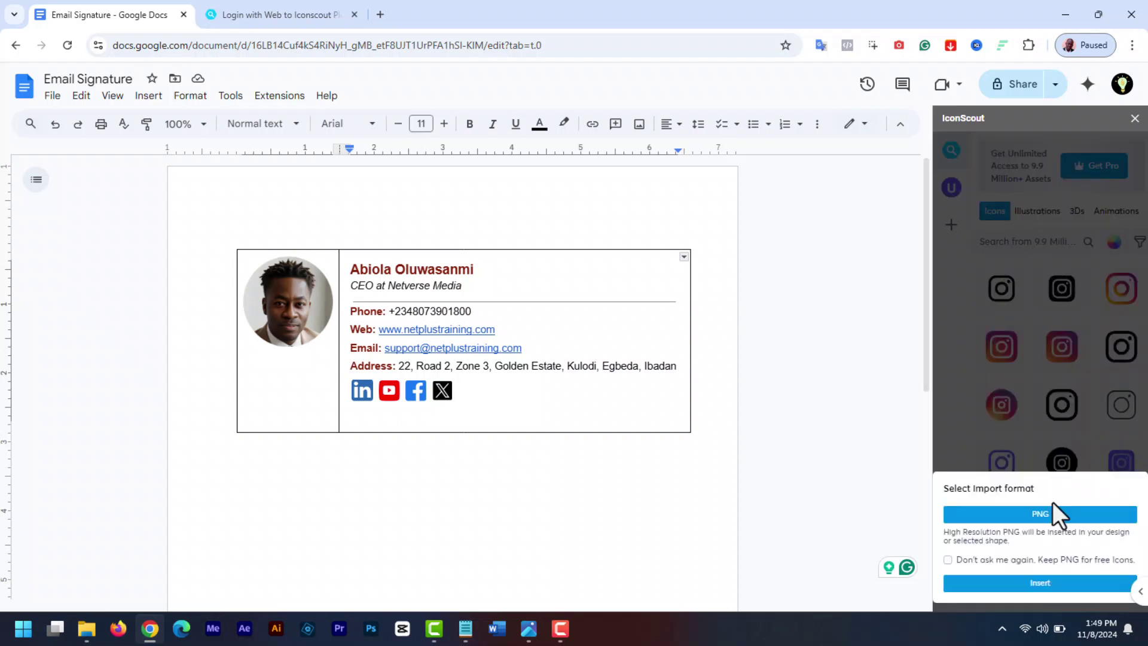
click(1050, 583)
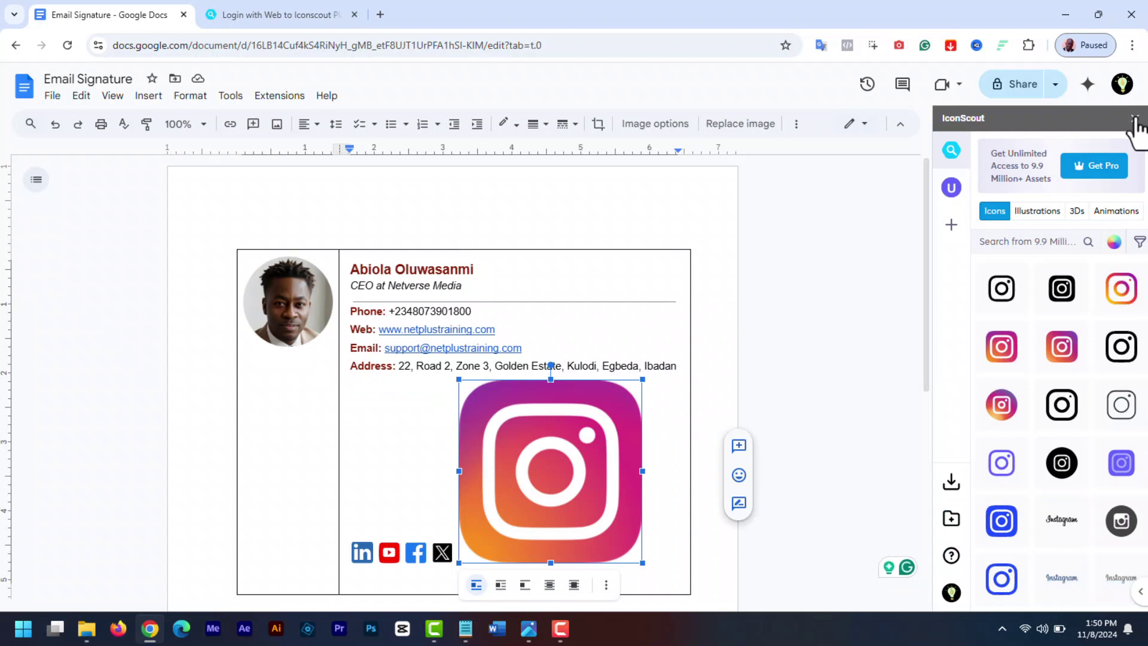
click(1134, 123)
Set the Instagram icon's width to 0.3 in through Image options
right_click(658, 464)
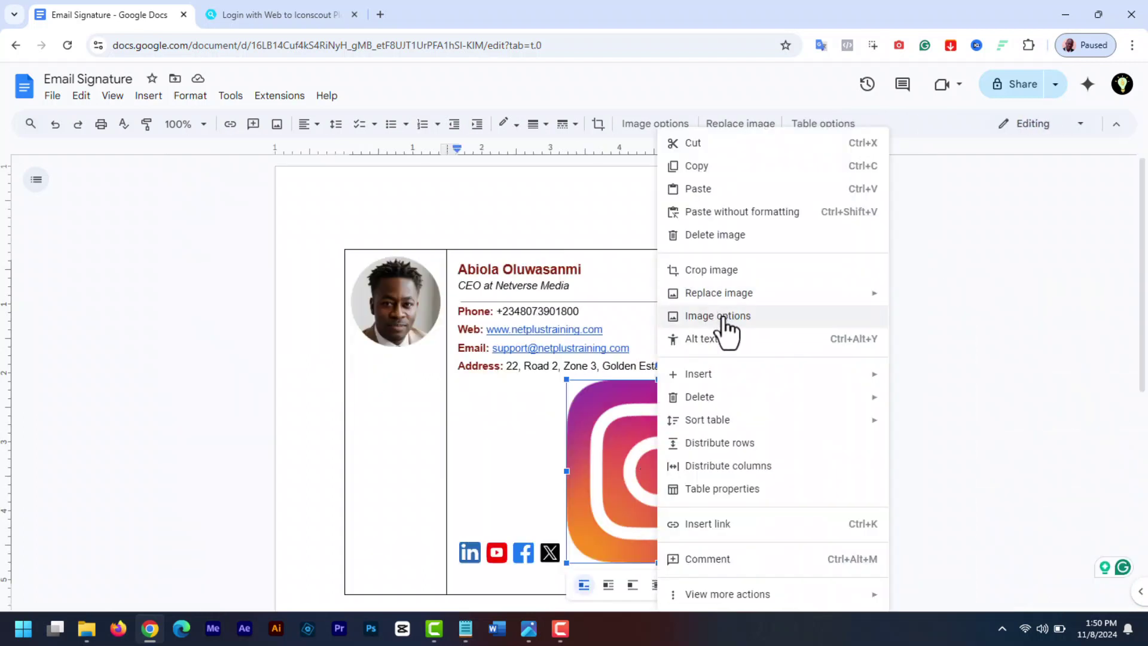
click(724, 317)
click(939, 186)
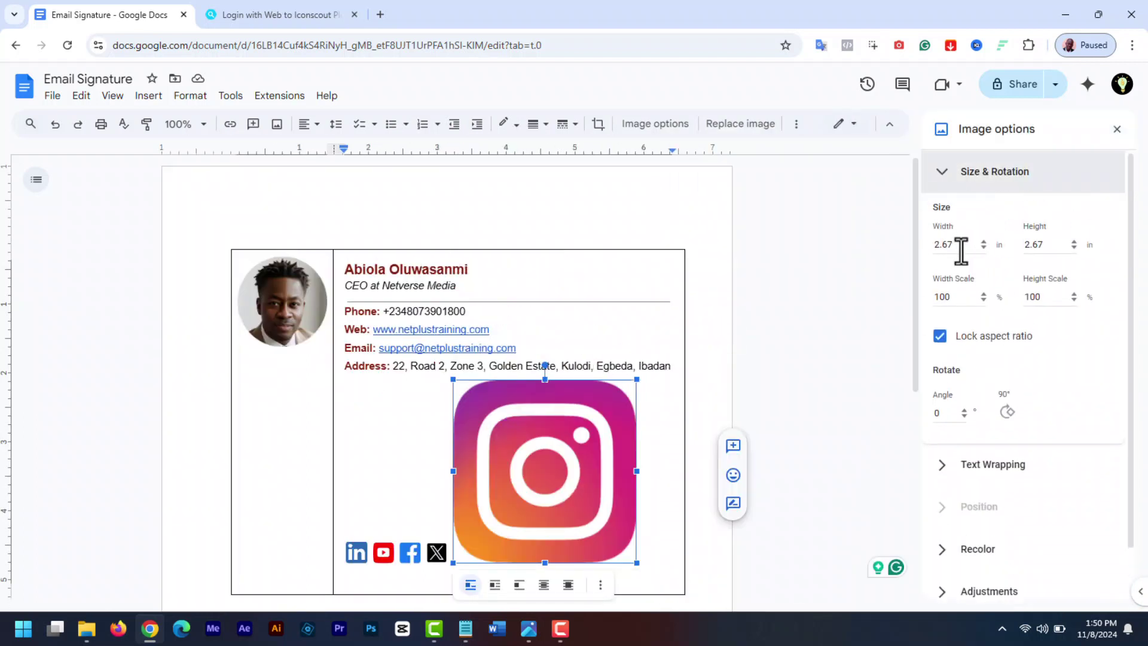
double_click(961, 250)
text(0.3)
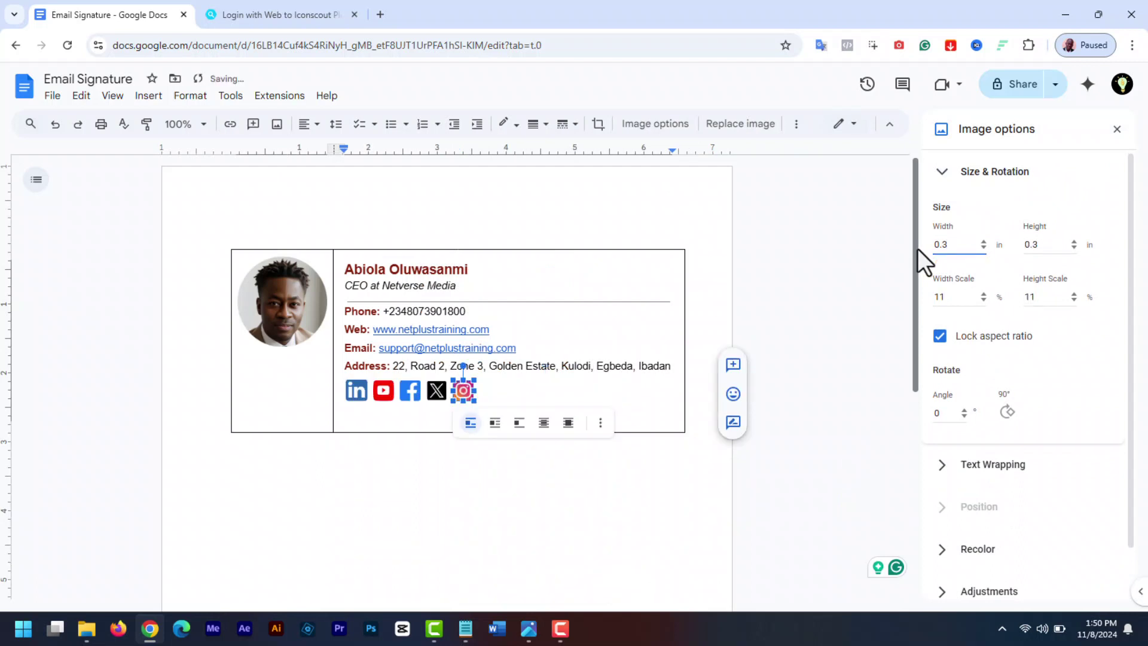
click(554, 506)
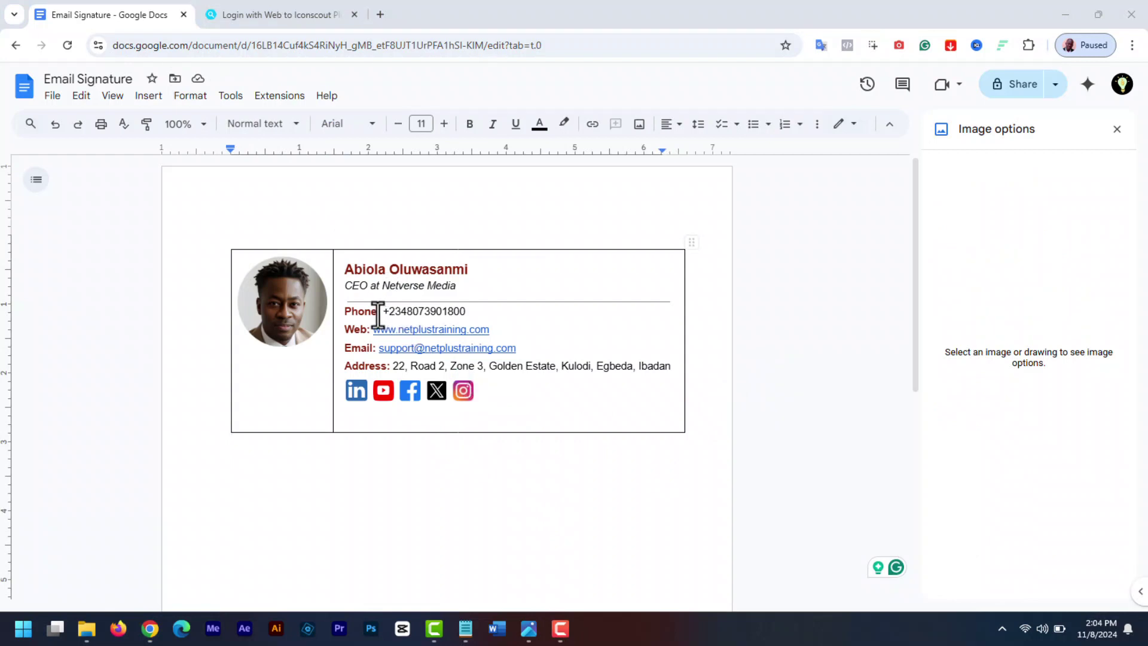
drag(376, 312, 351, 312)
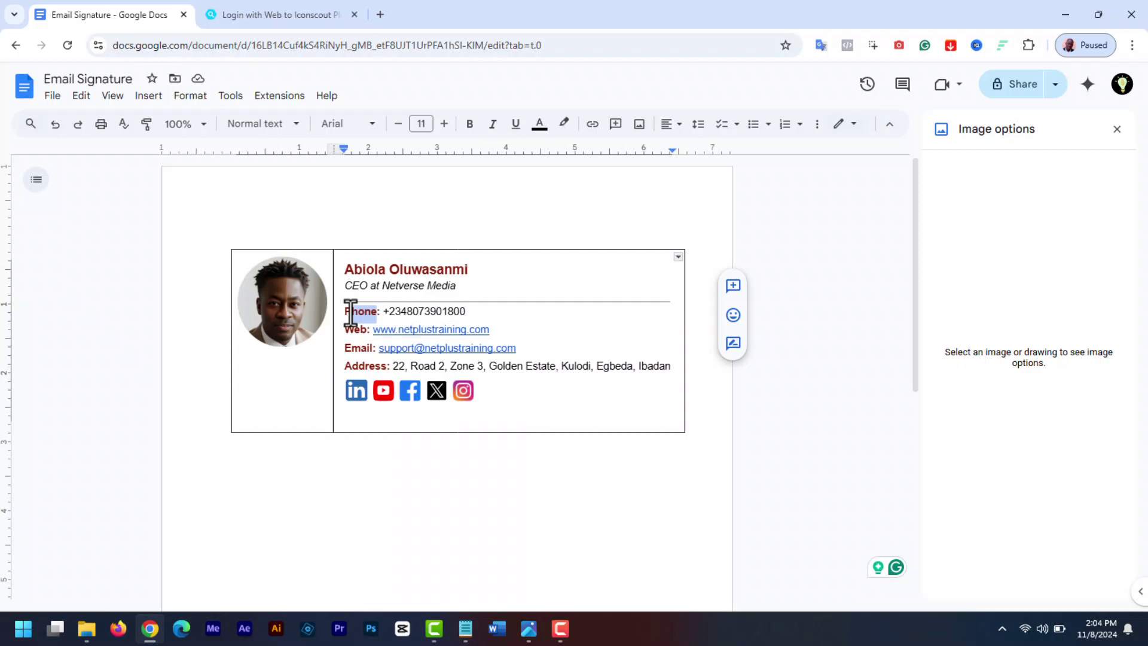
click(378, 311)
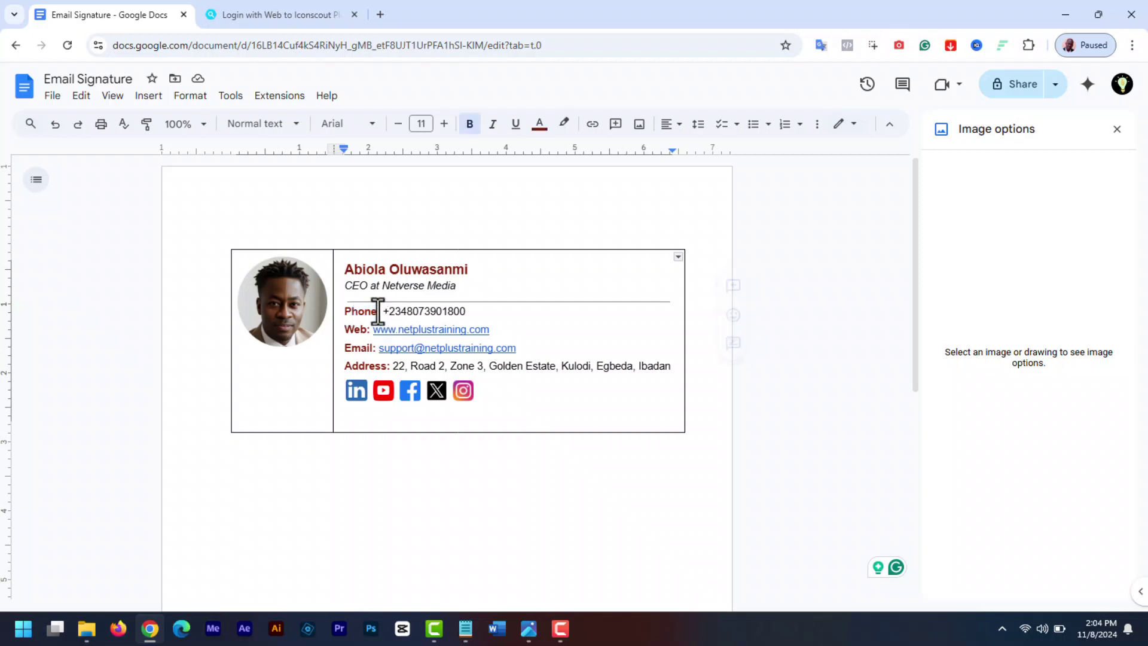
drag(380, 310, 347, 311)
key(BackSpace)
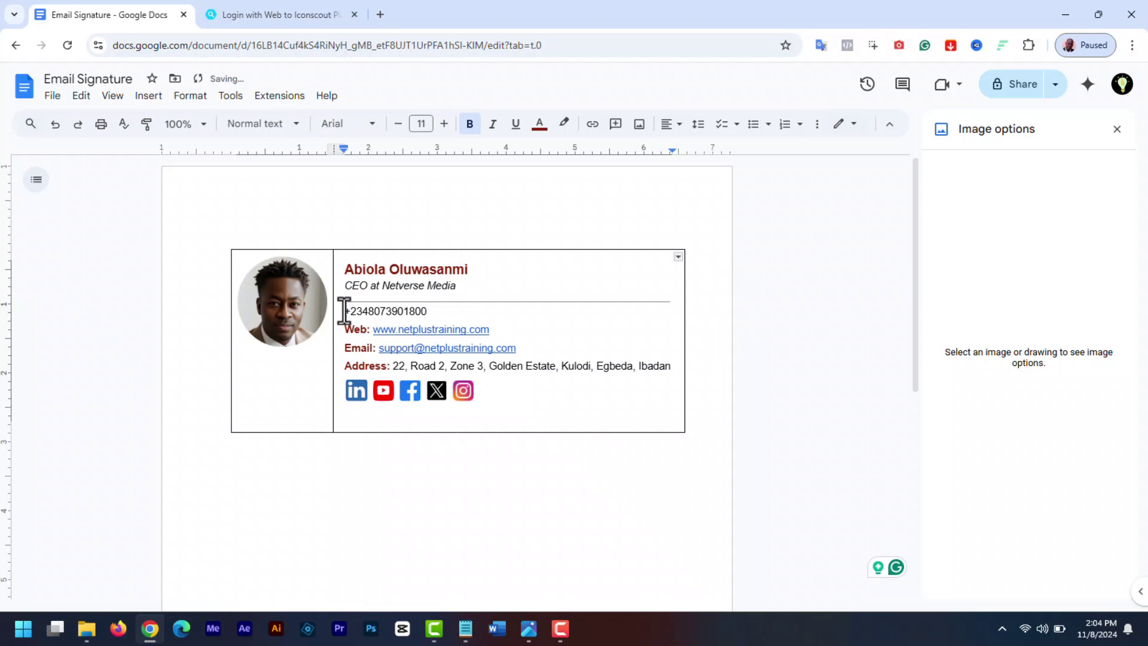
click(264, 97)
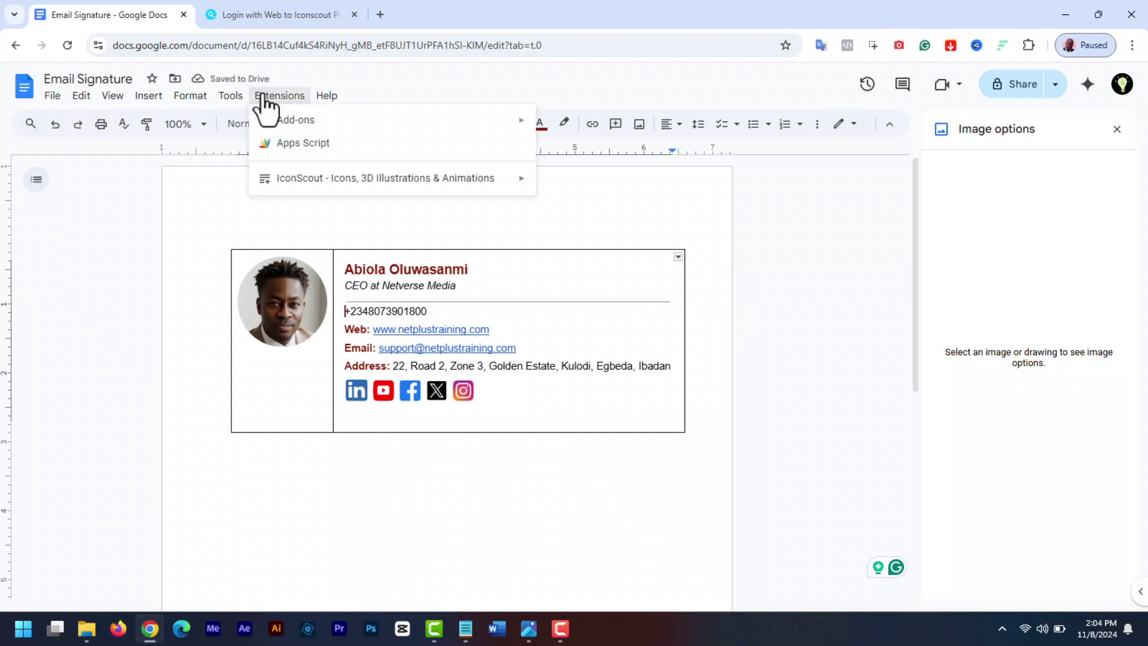
mouse_move(459, 184)
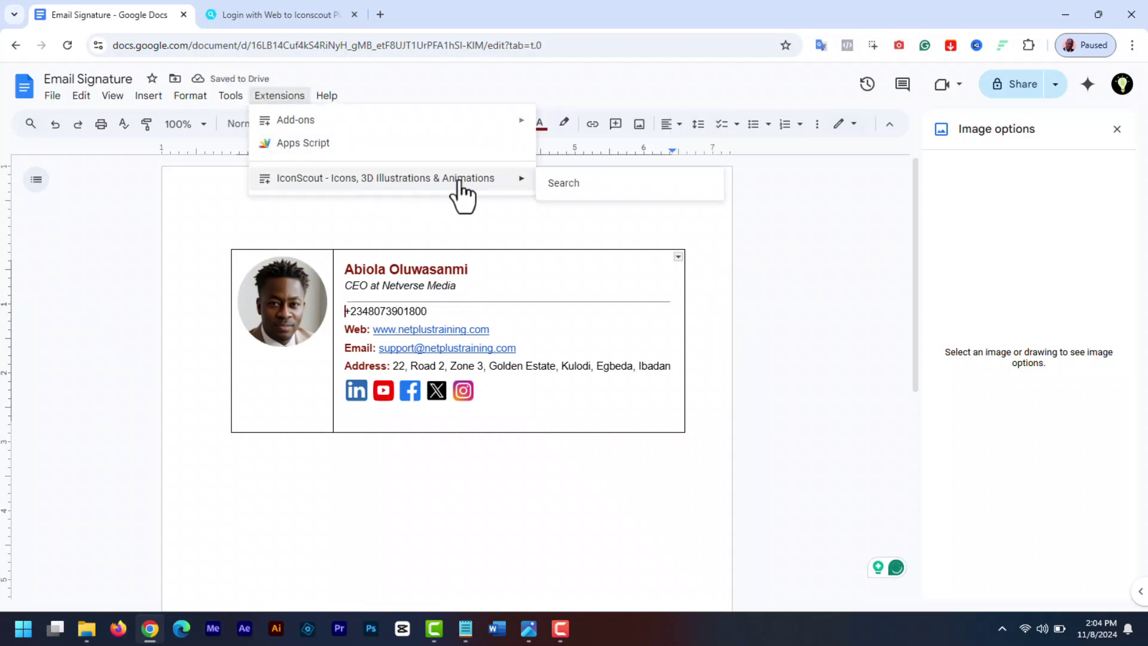
click(563, 185)
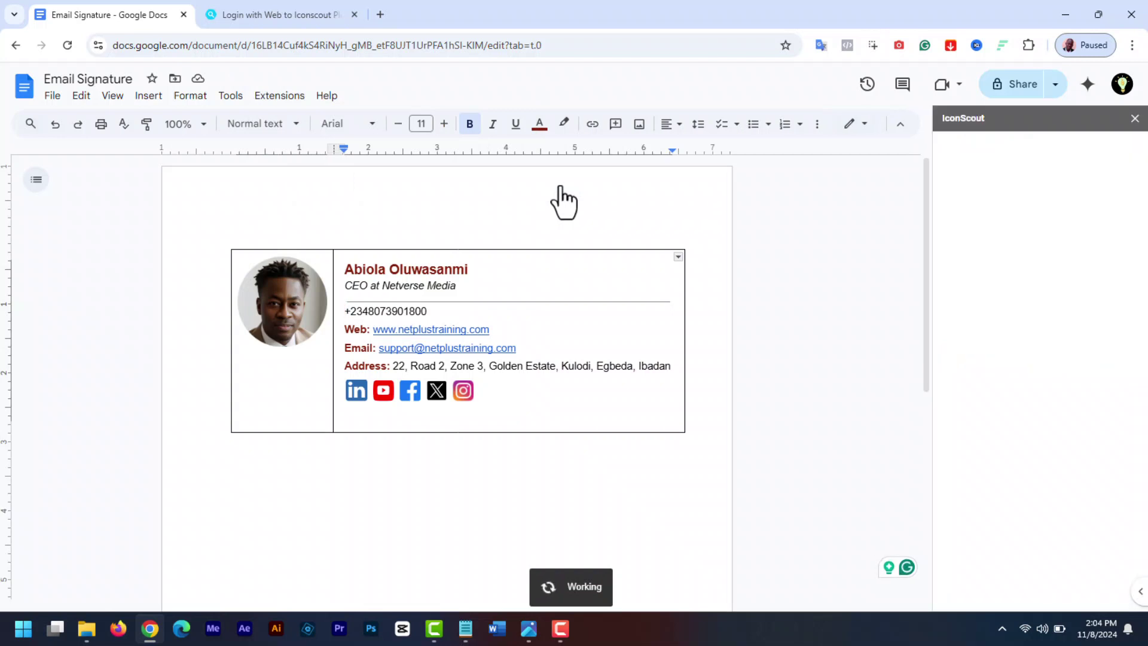
click(1011, 242)
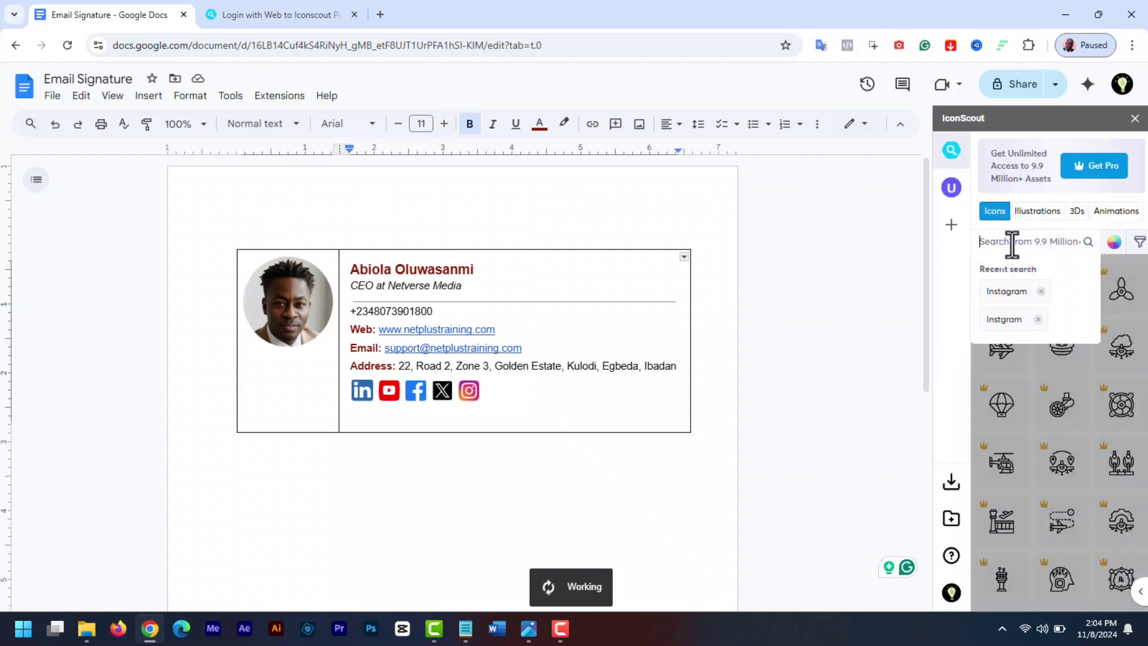
key(Return)
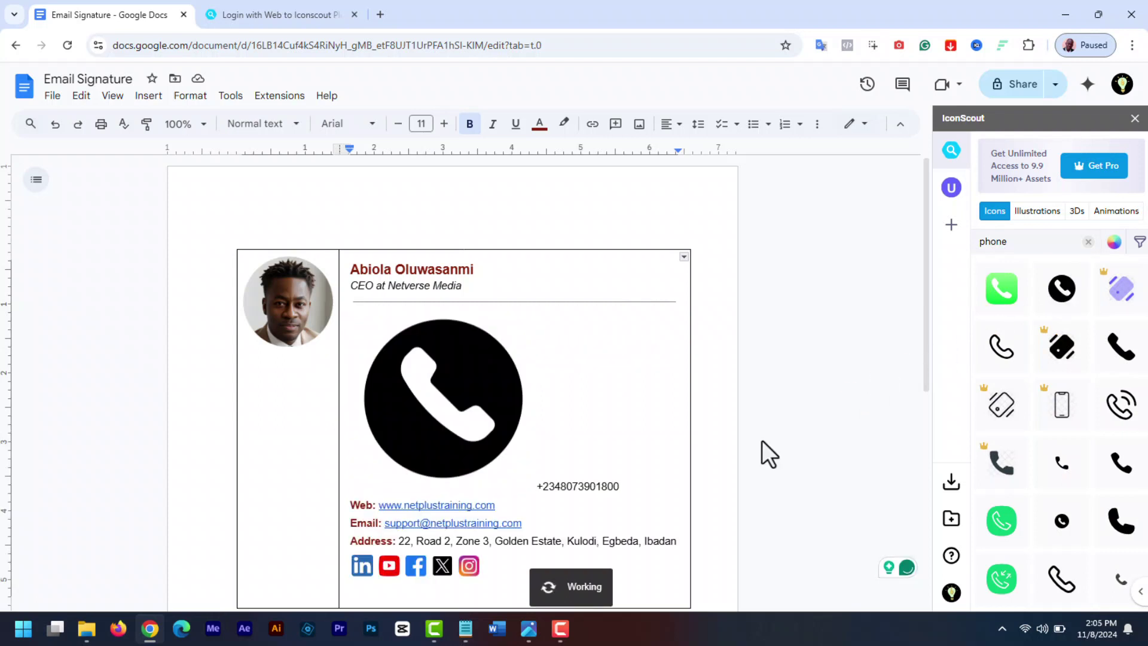
click(461, 429)
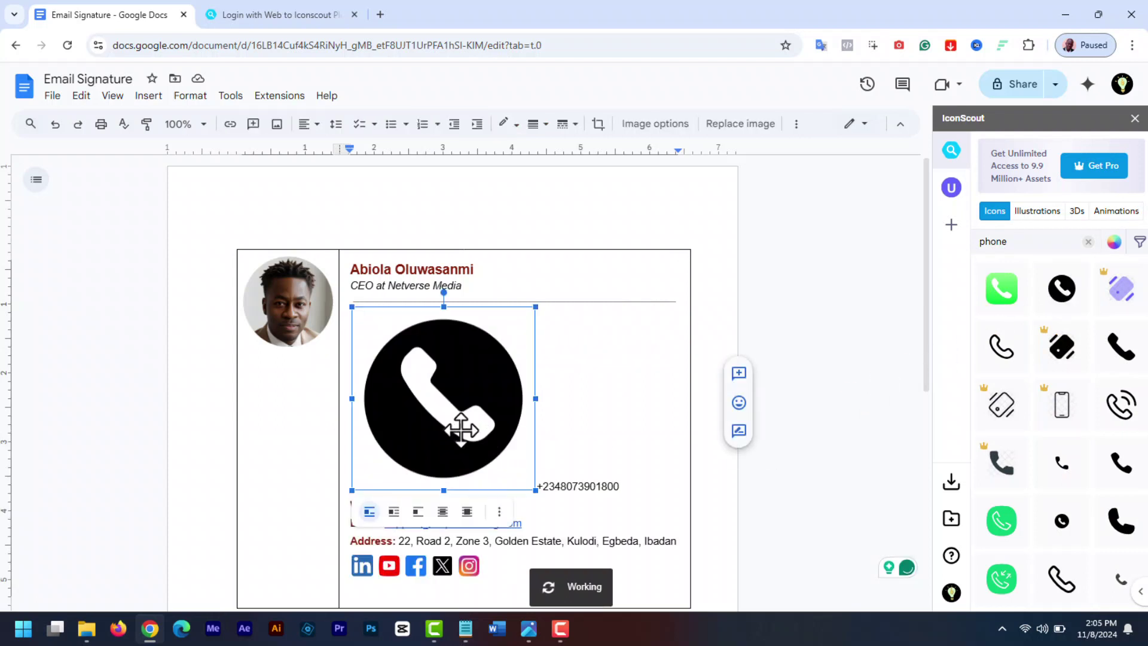
right_click(460, 429)
click(538, 317)
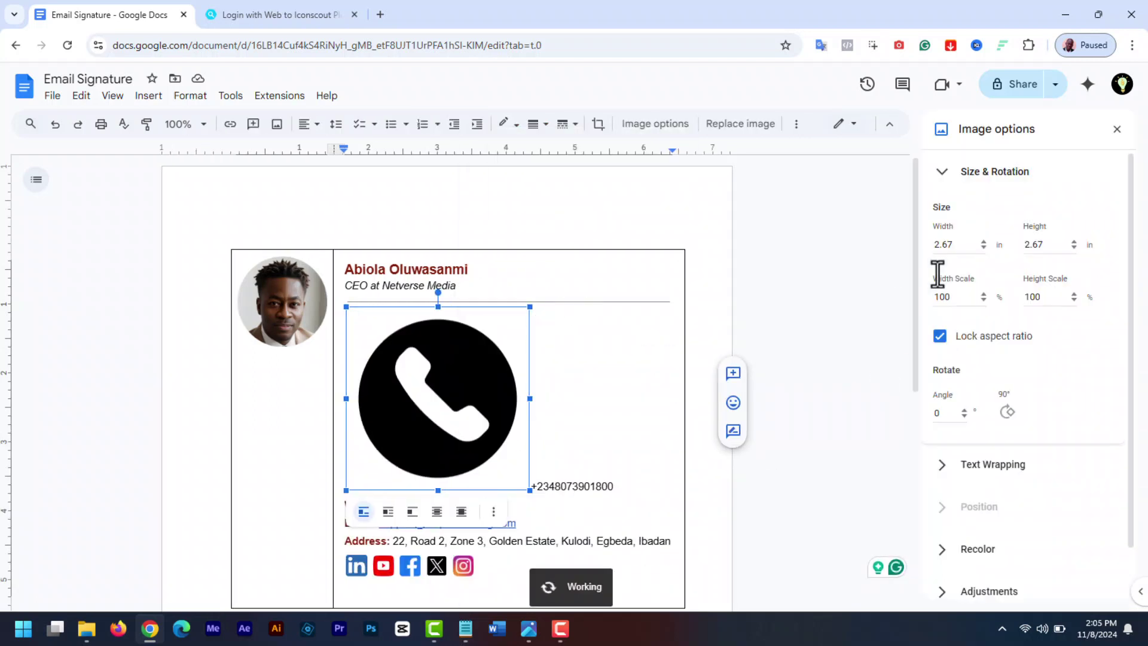
drag(955, 244, 919, 246)
text(0.3)
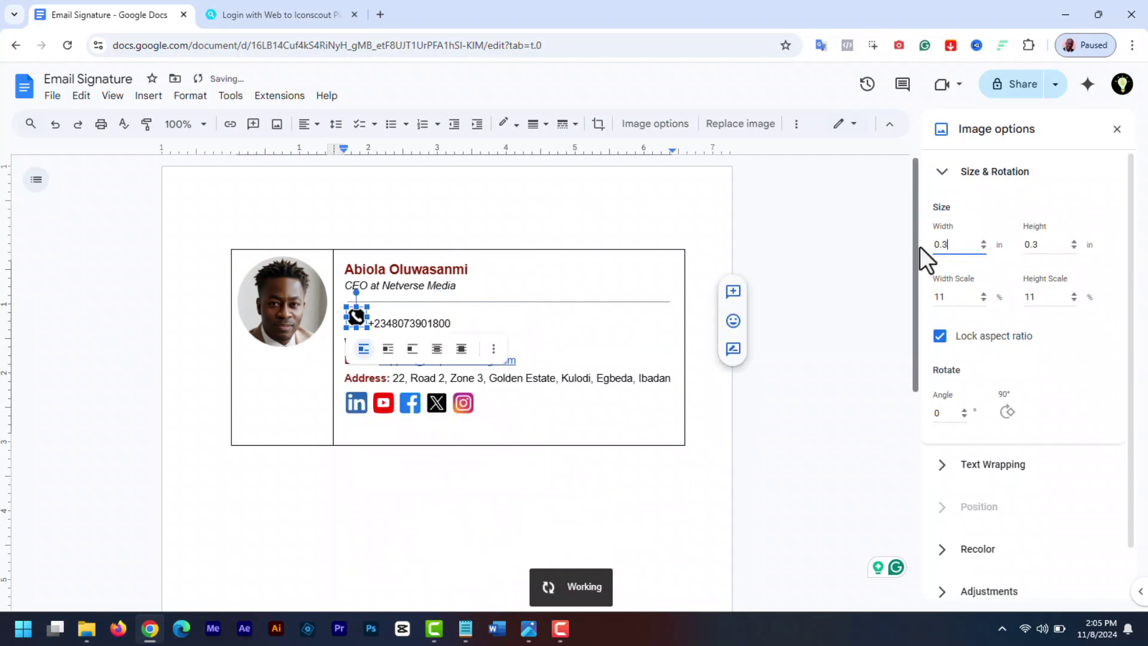
key(BackSpace)
text(2)
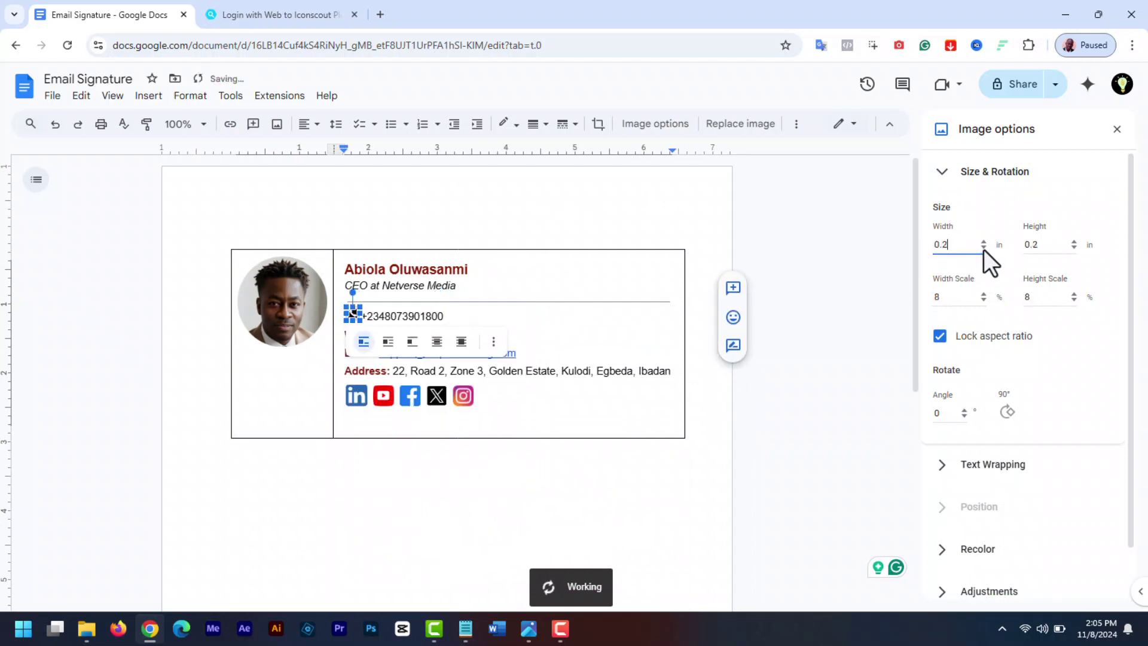
click(766, 485)
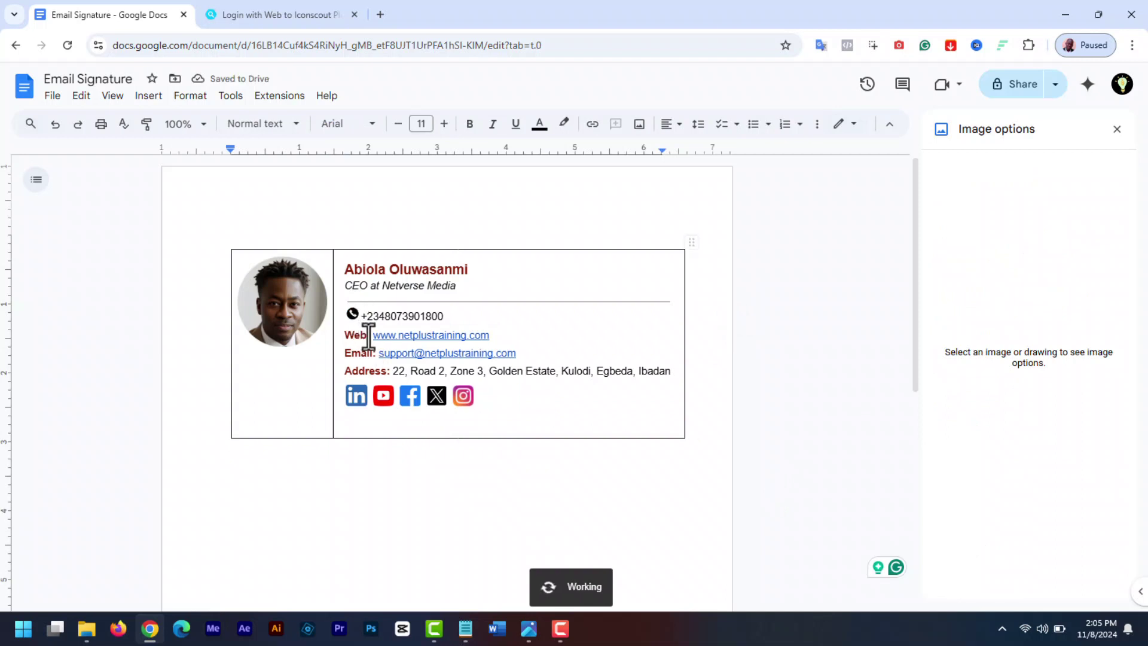
key(ctrl+z)
key(ctrl+z)
key(ctrl+z)
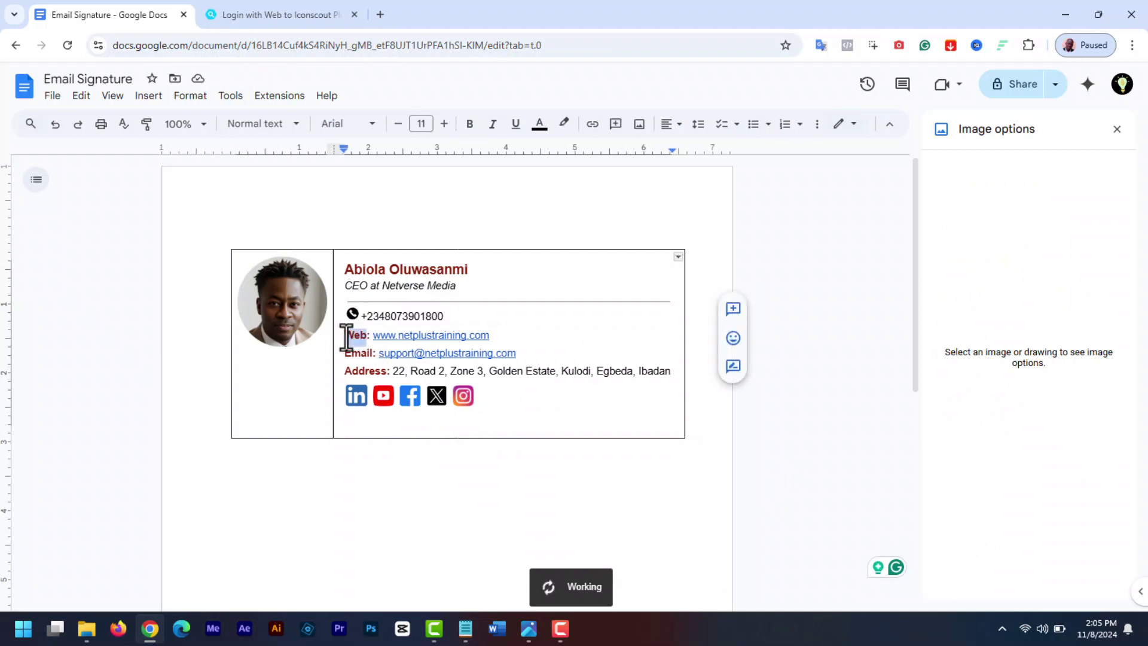
click(358, 391)
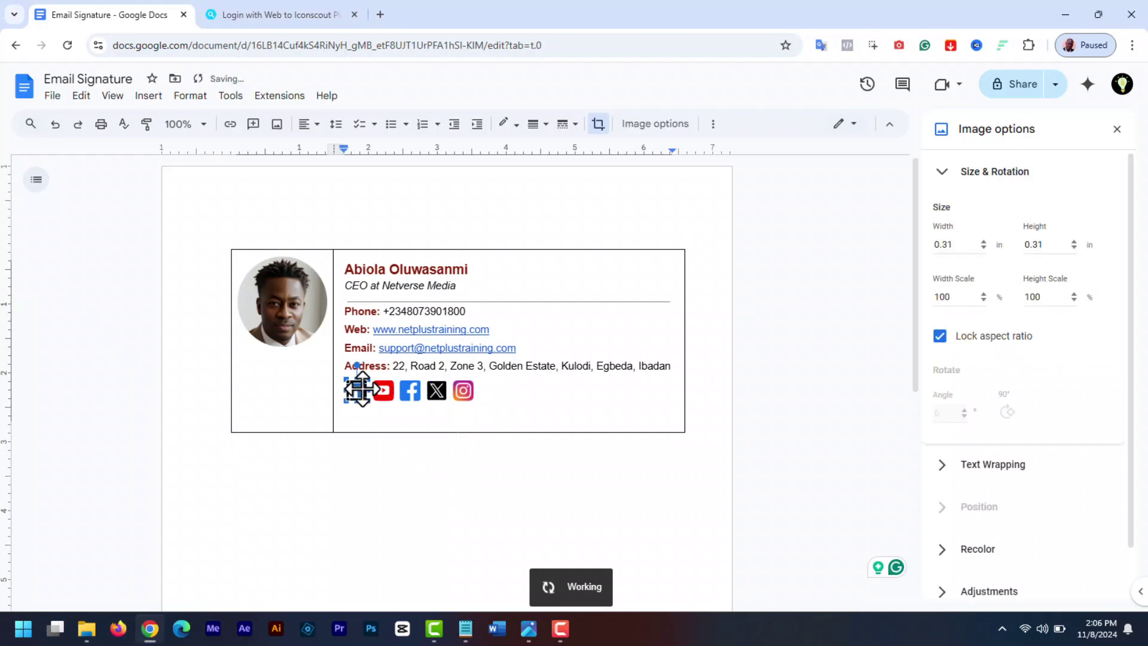
Link the LinkedIn icon to the LinkedIn profile URL
click(230, 123)
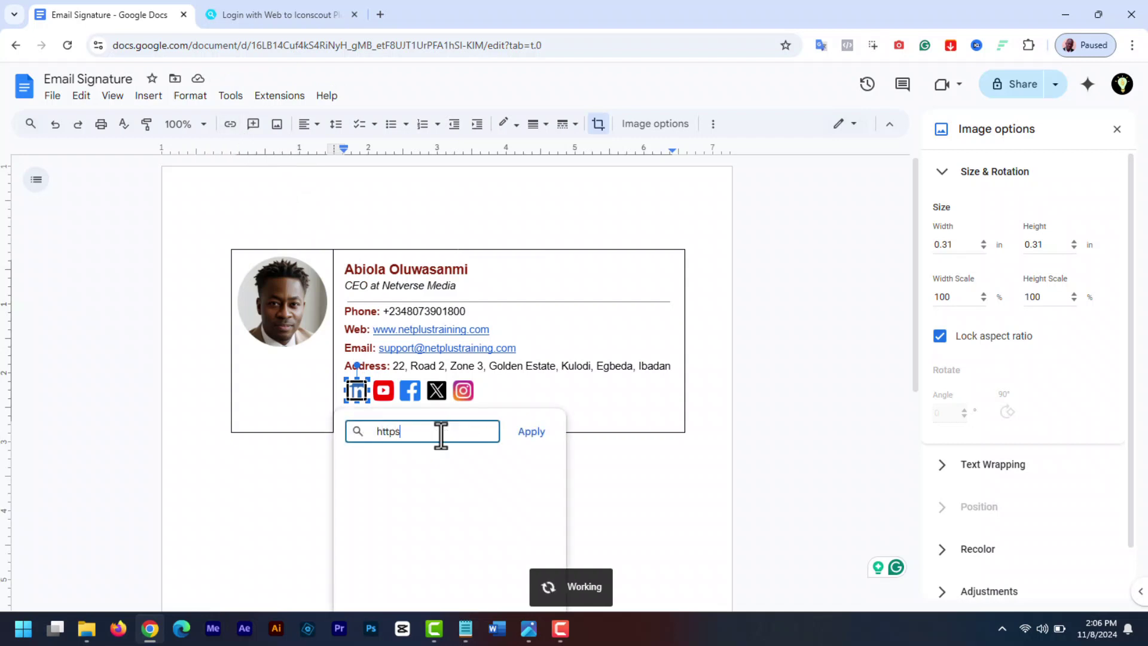
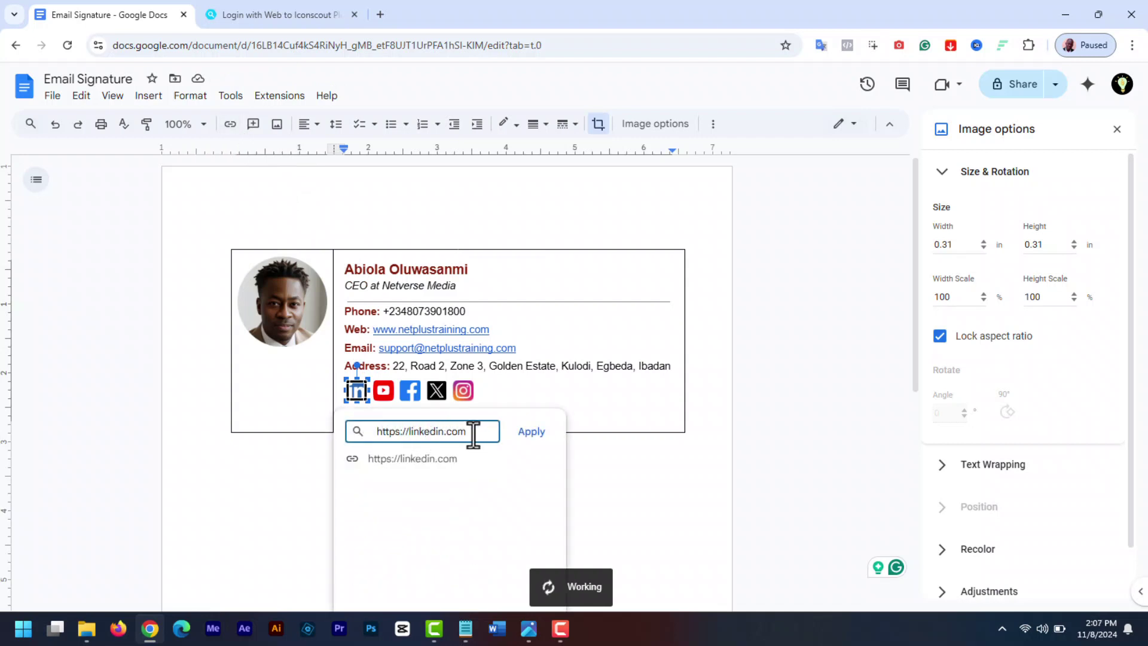
click(541, 439)
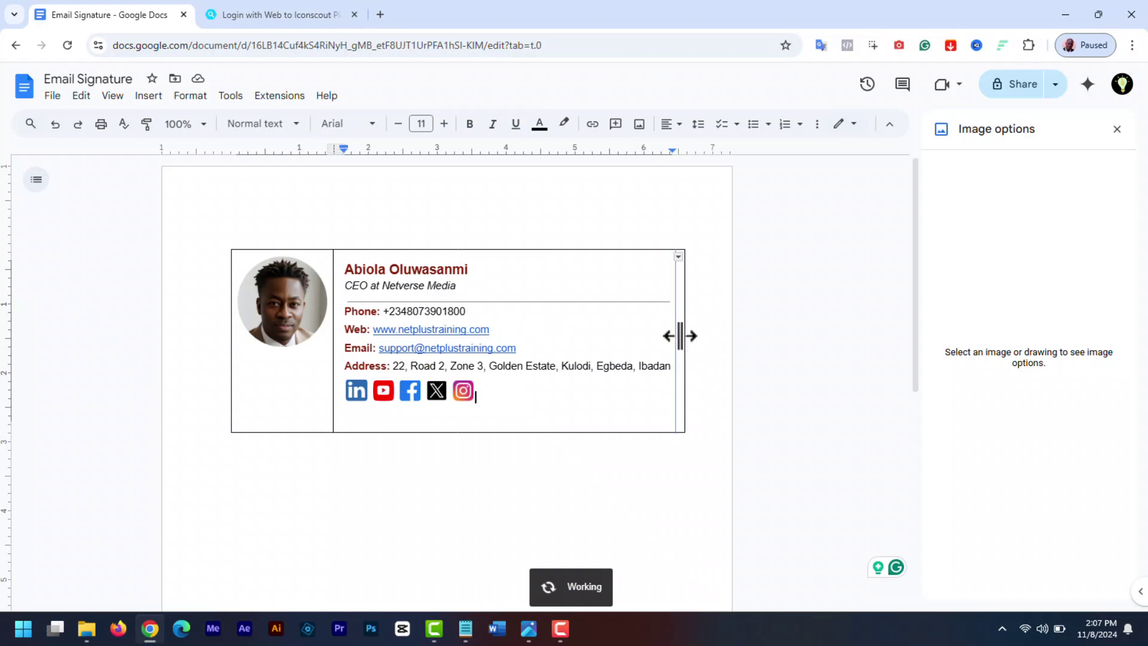
Narrow the table so the address wraps onto two lines, and close the side panels
drag(680, 335, 679, 335)
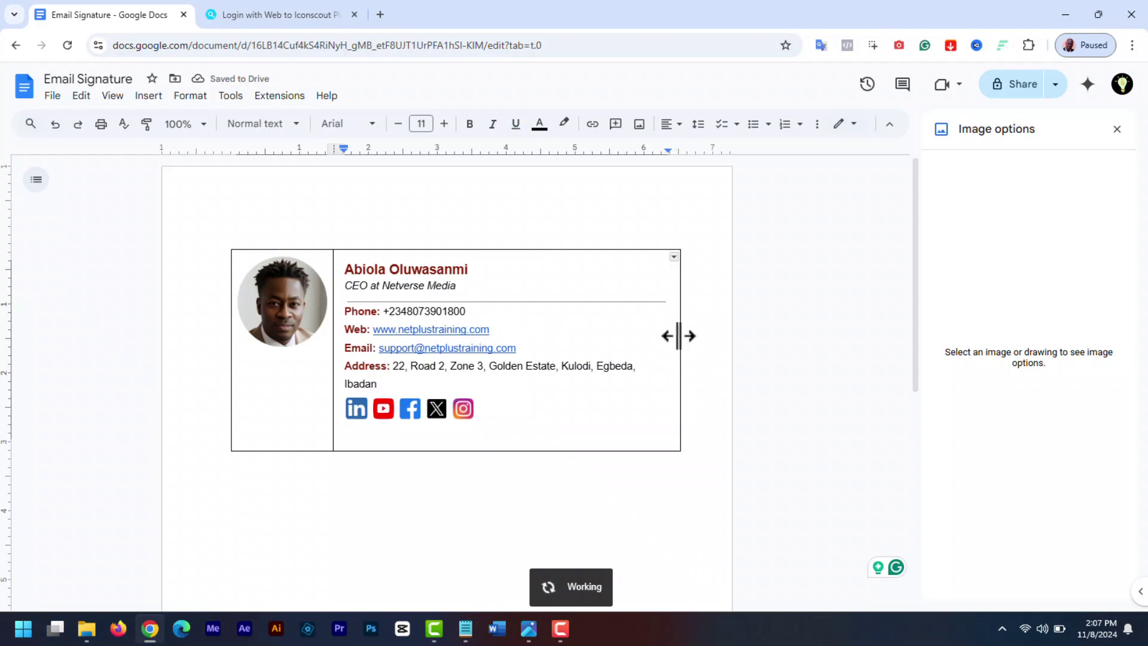
click(1116, 129)
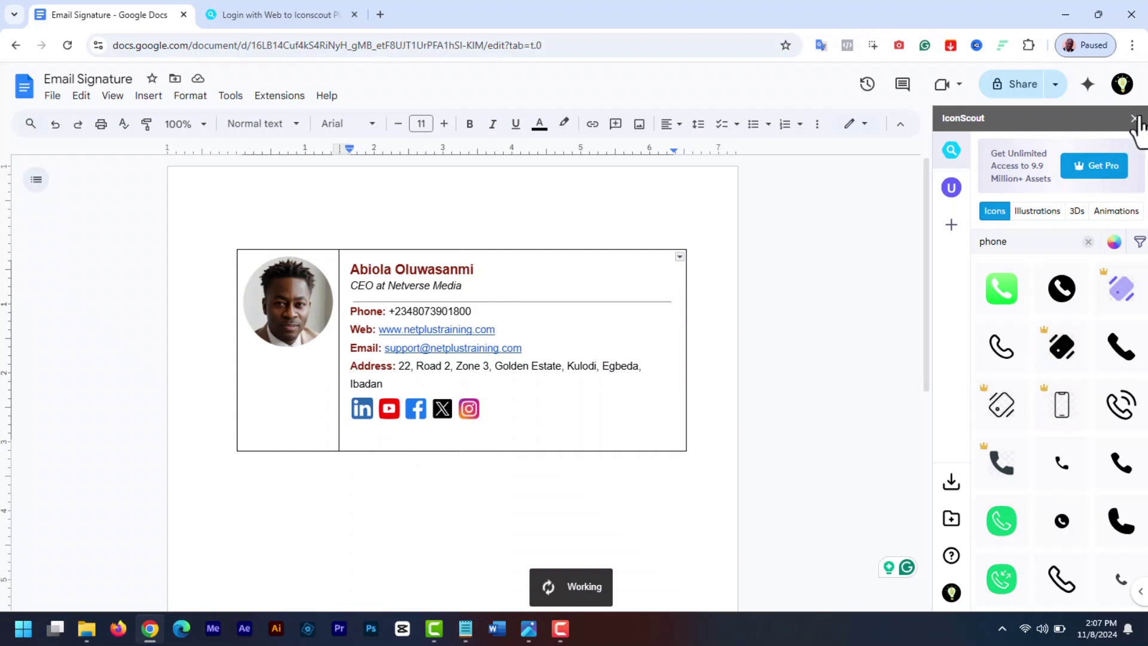
click(1133, 118)
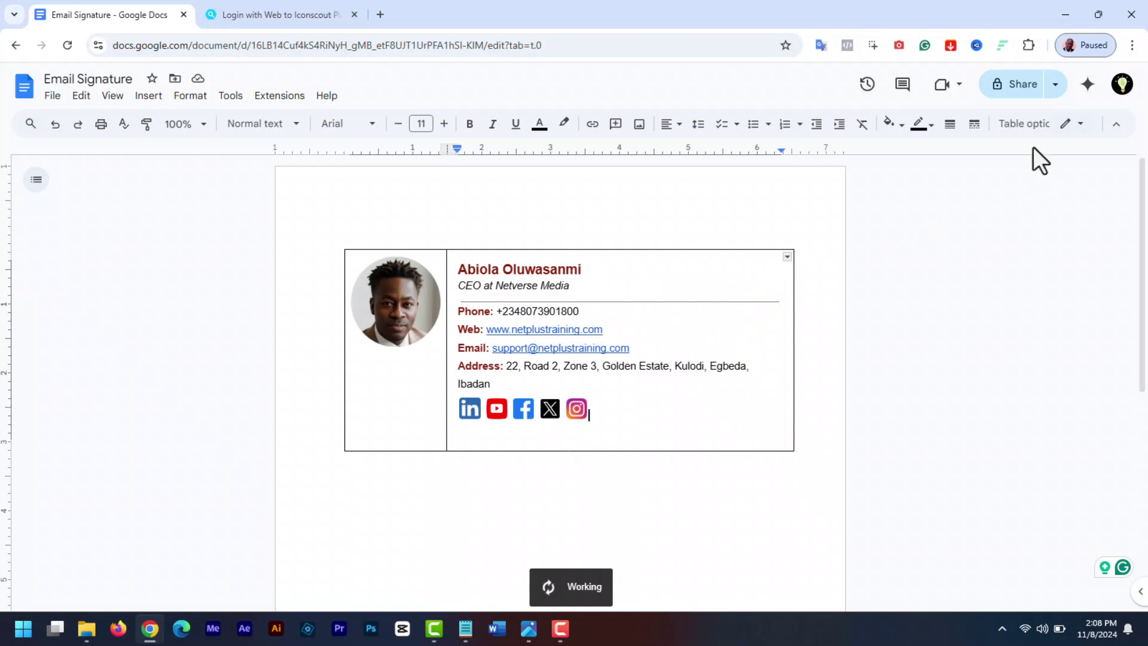
Give the table cells top vertical alignment and 0.269 in padding
click(1024, 126)
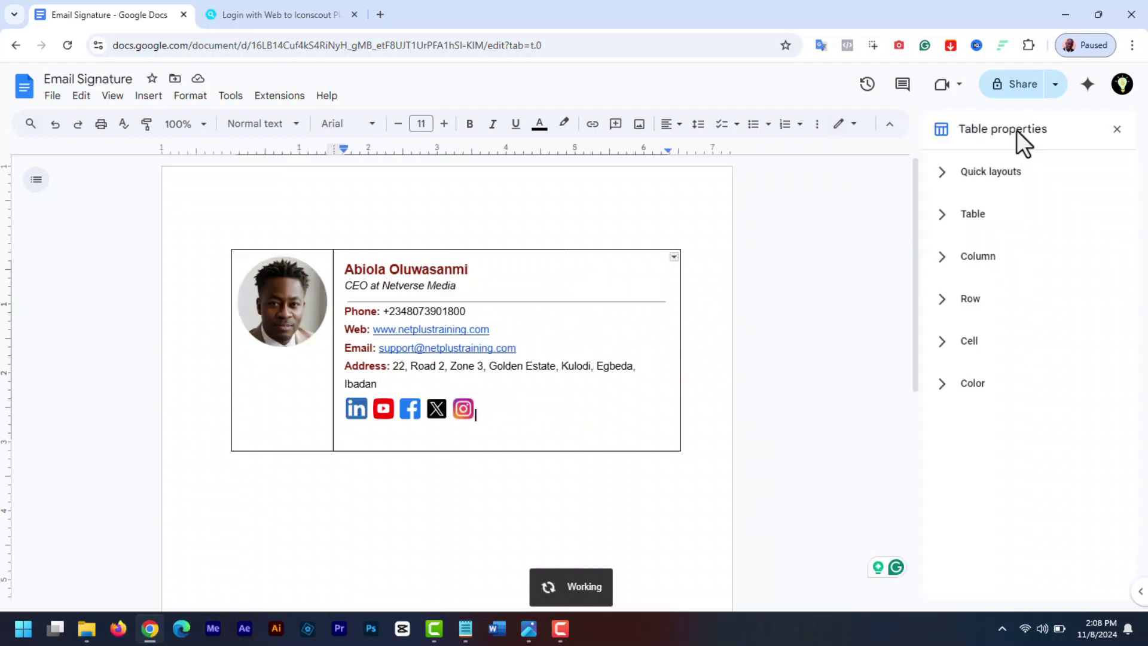
click(735, 277)
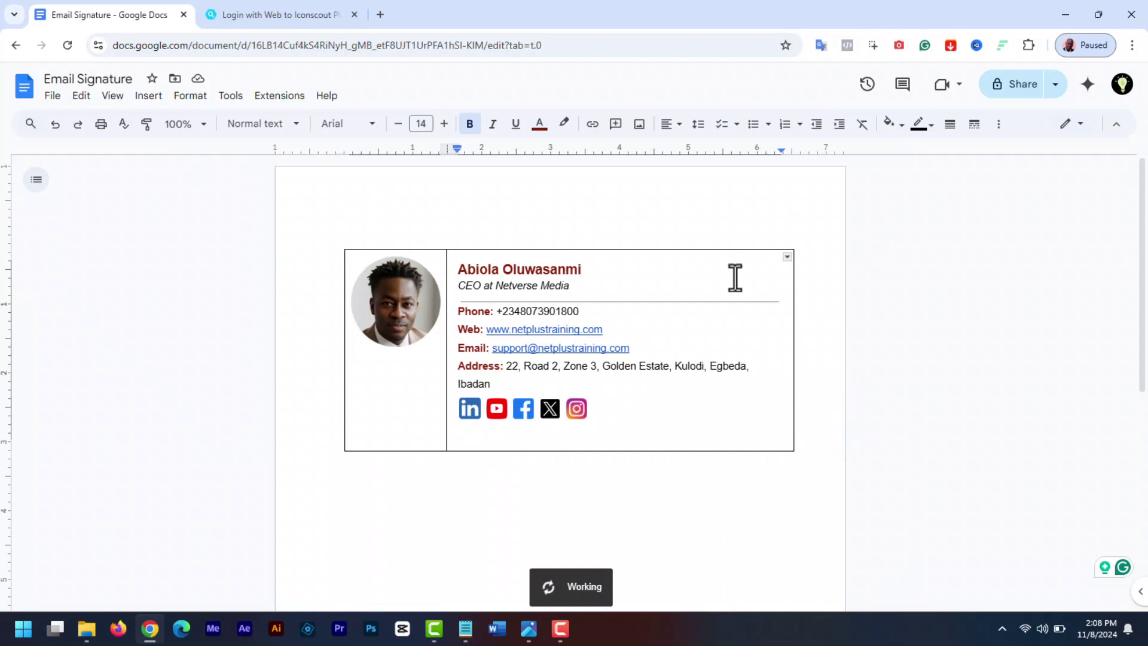
click(999, 123)
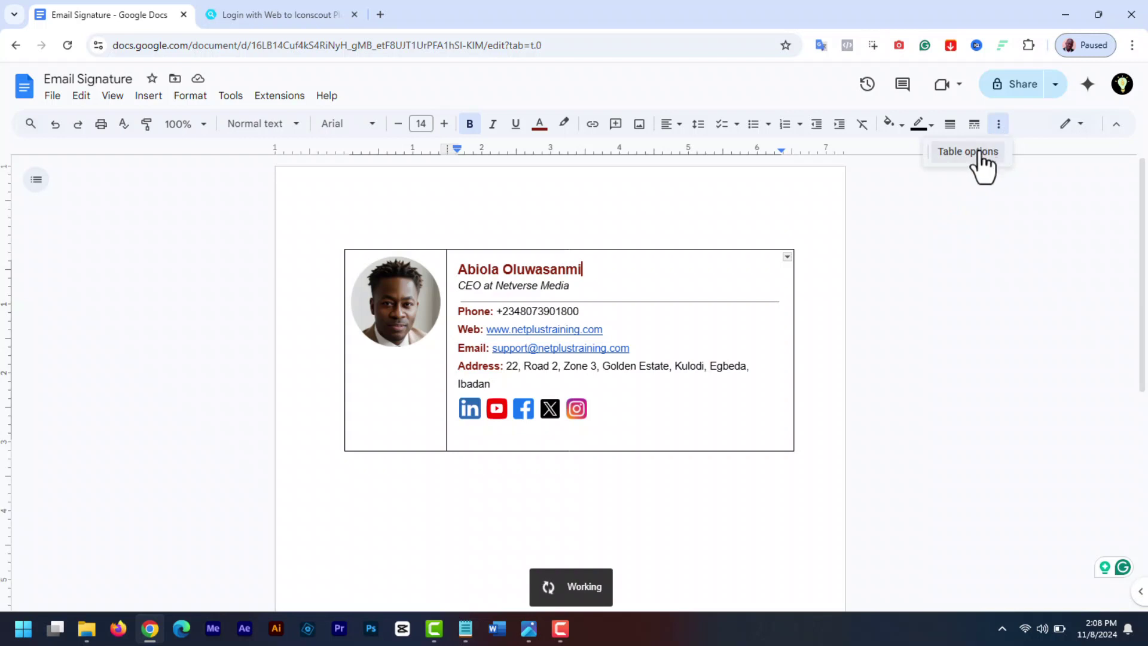
click(979, 168)
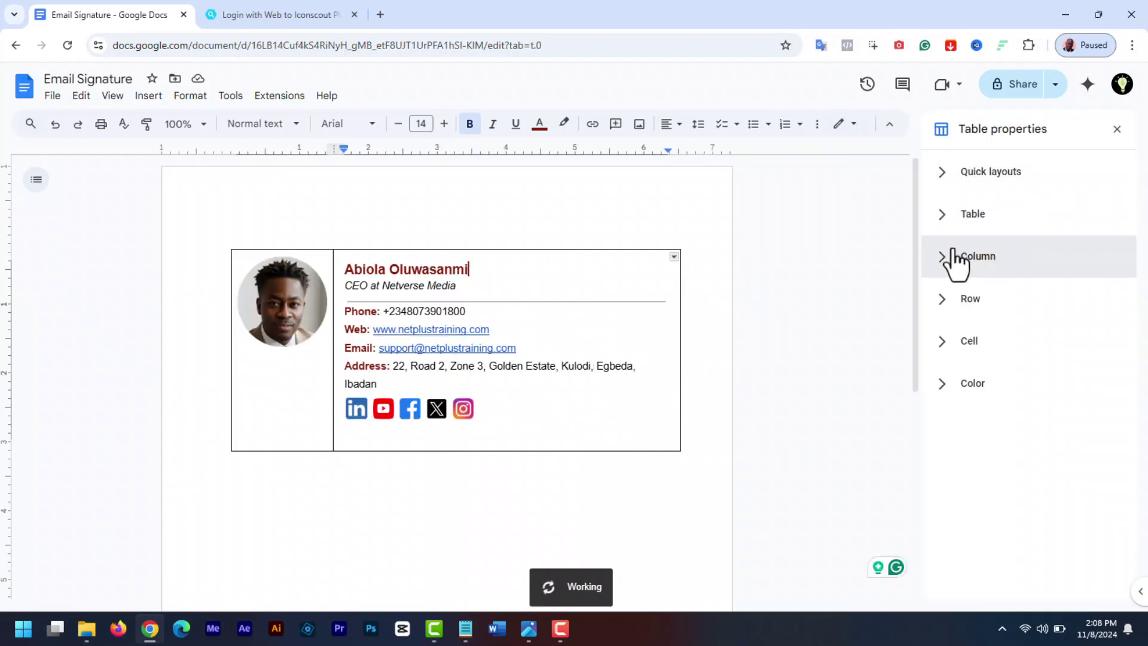
click(945, 352)
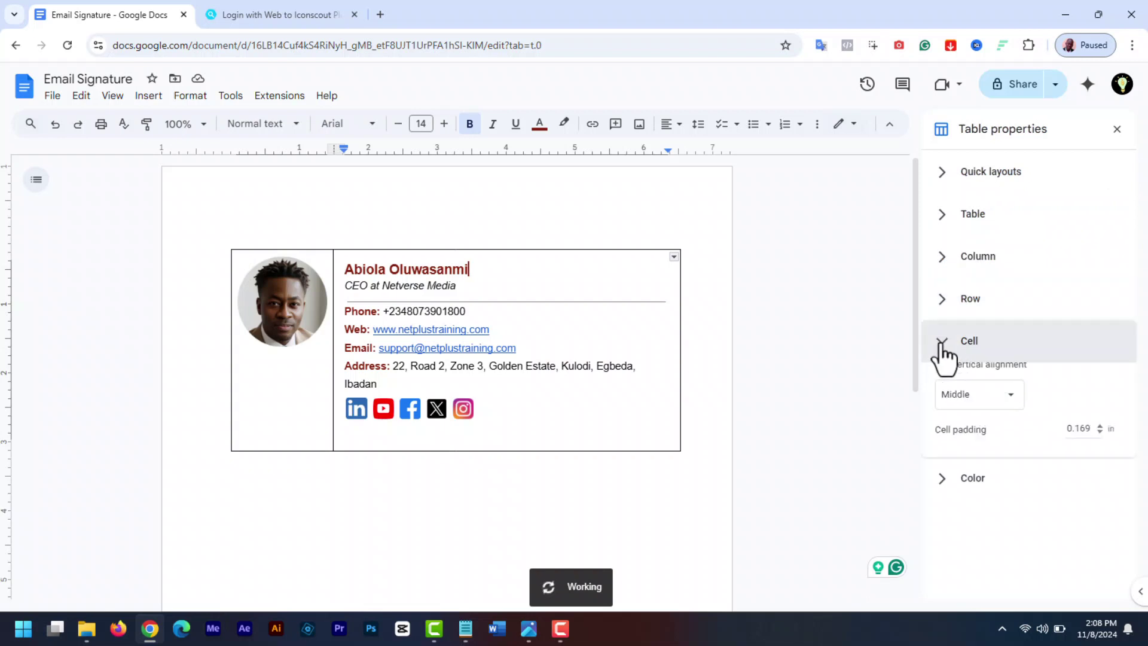
click(1099, 441)
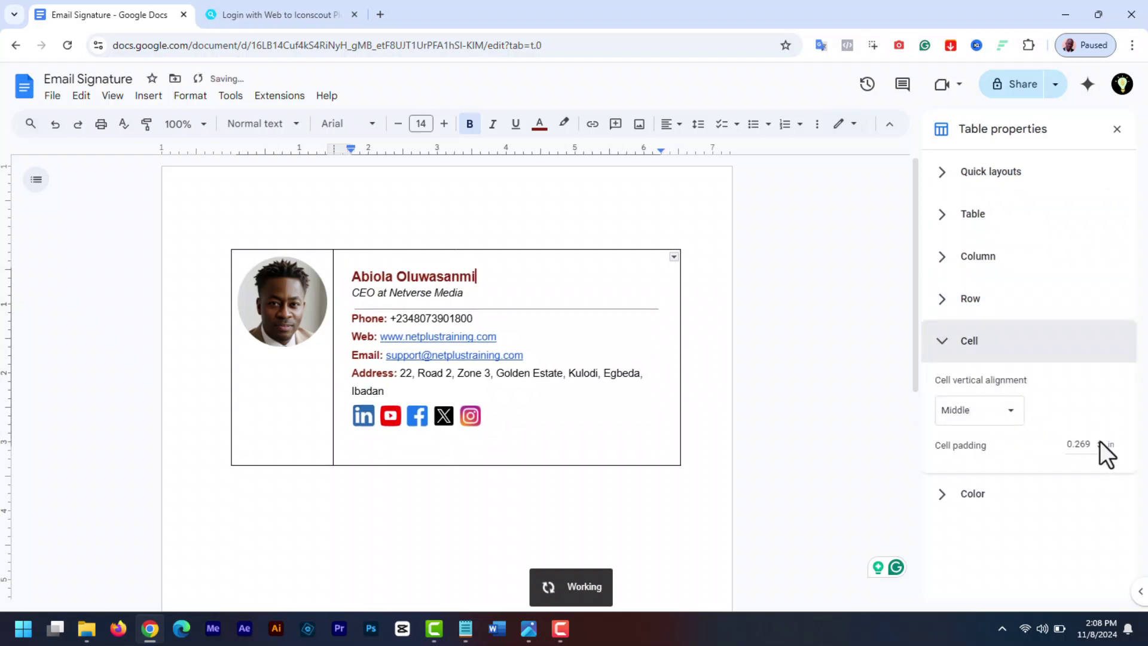
click(1100, 441)
click(1007, 412)
click(968, 389)
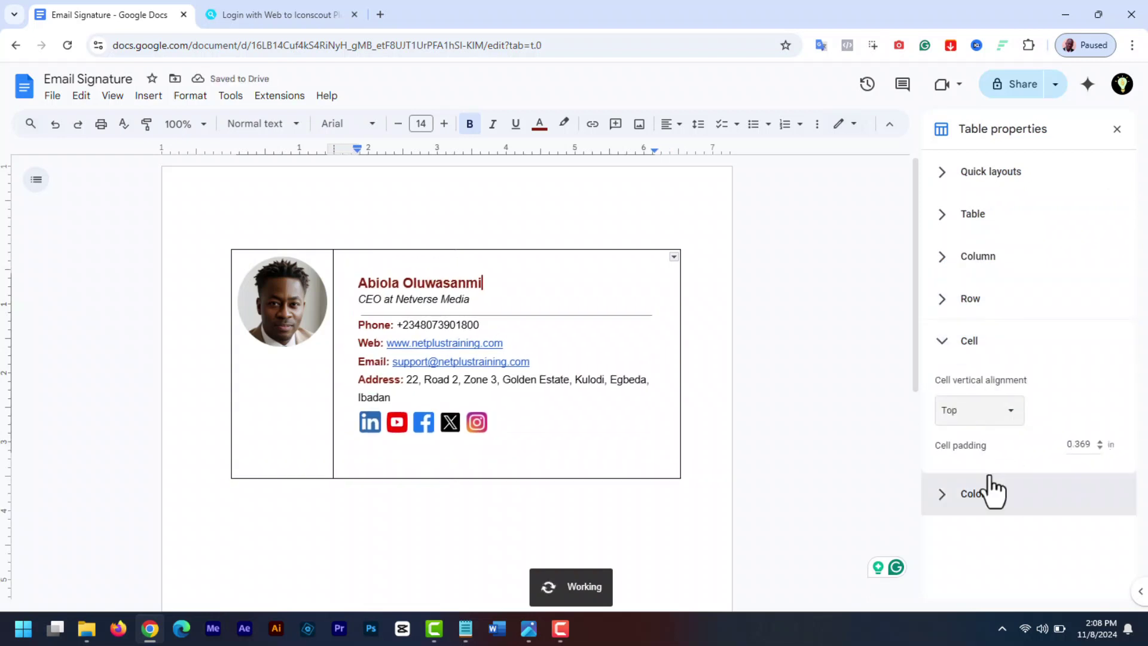
Set the table border width to 0 pt and select the whole signature table
click(944, 498)
scroll(1135, 439, down, 1)
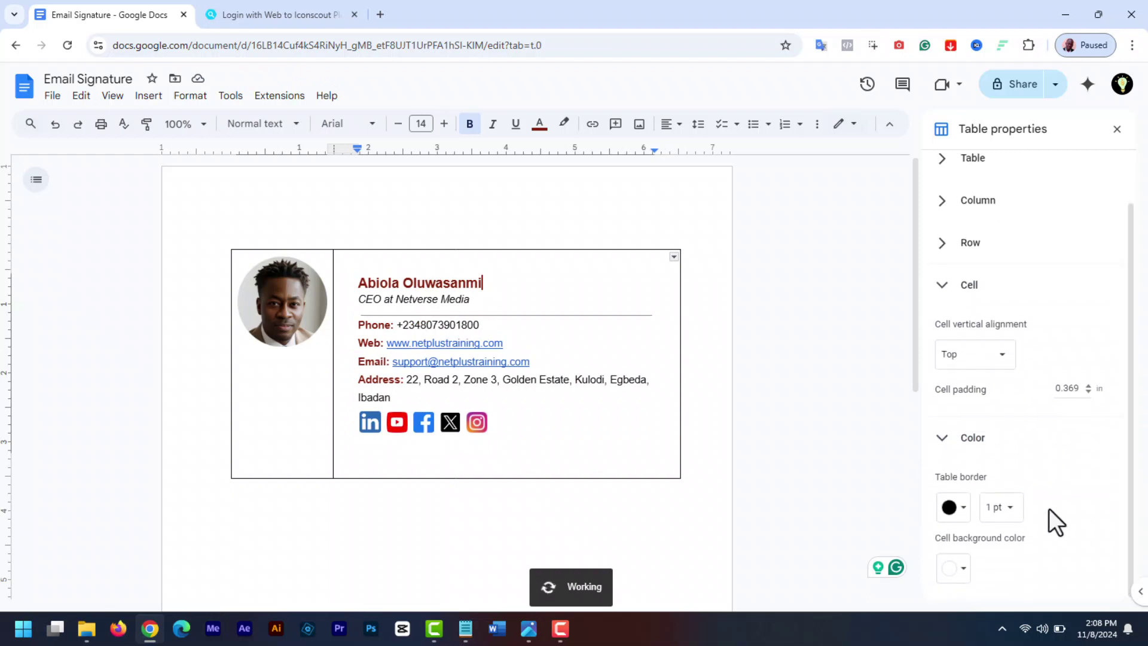
click(1009, 509)
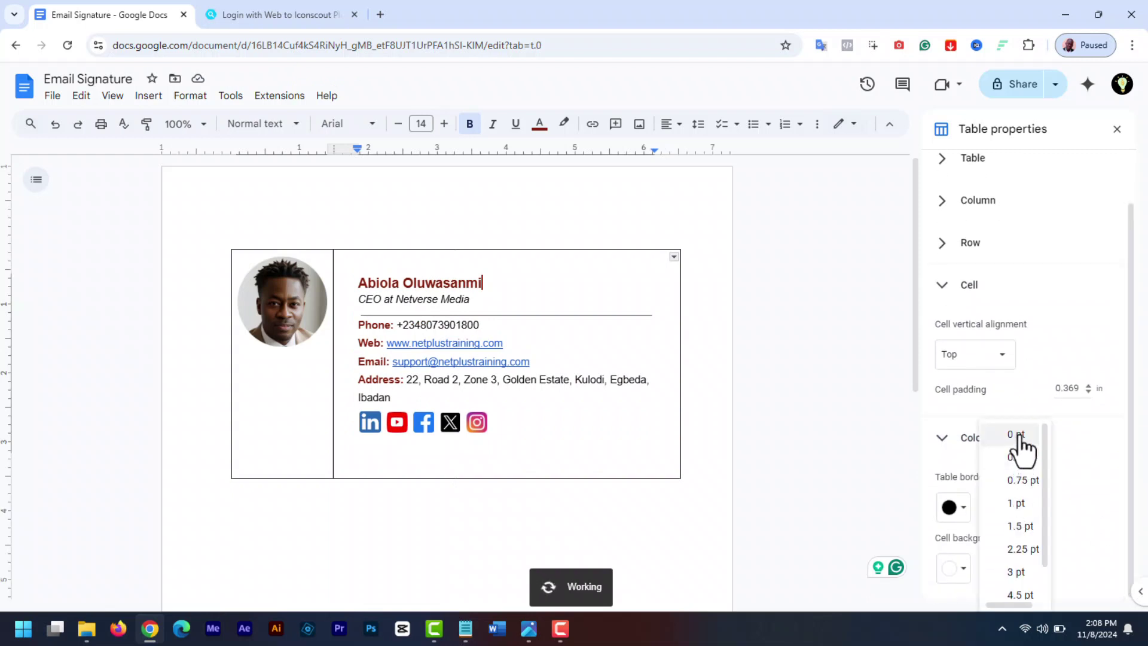
click(1018, 435)
click(816, 309)
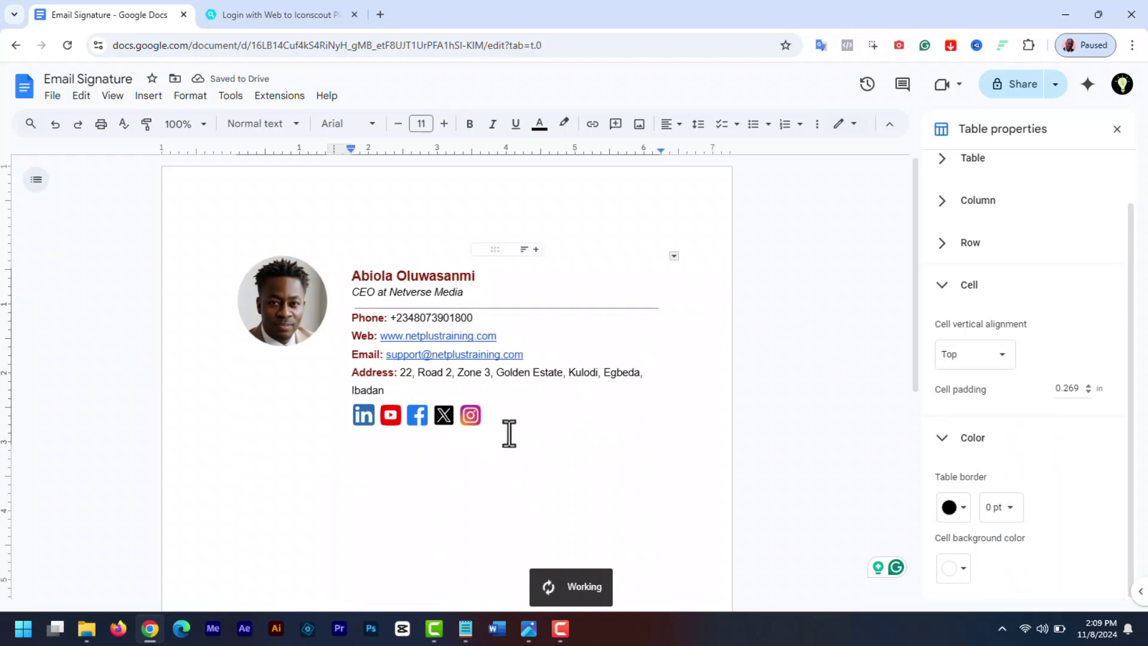
drag(509, 433, 205, 269)
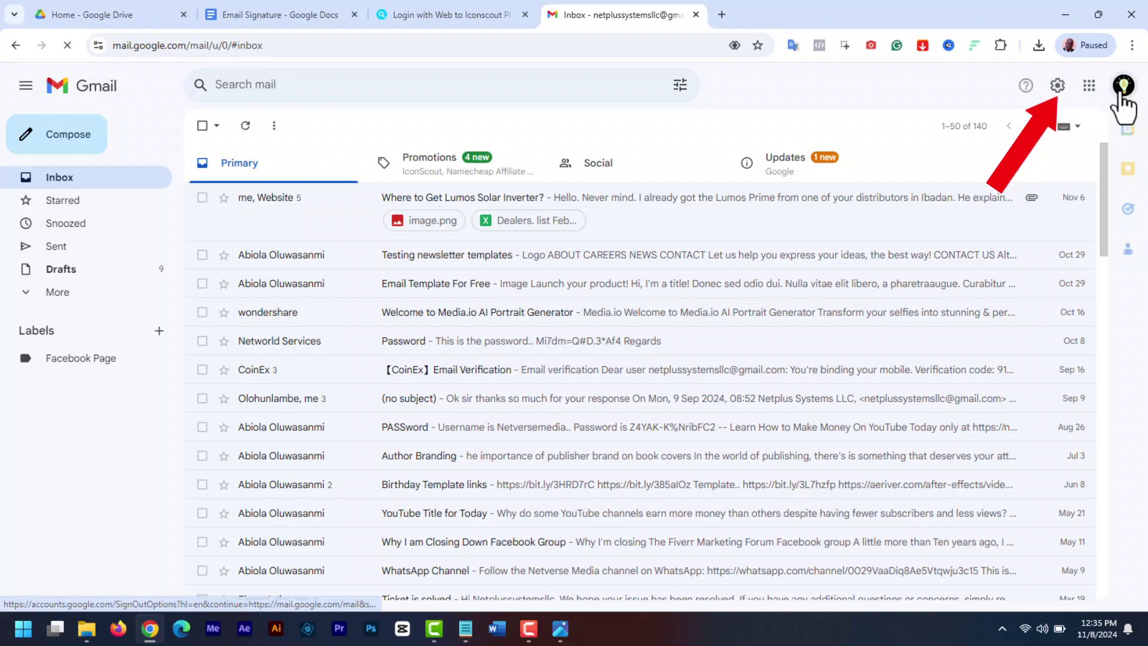
Go to Gmail's full settings and start a new signature in the Signature section
click(1057, 86)
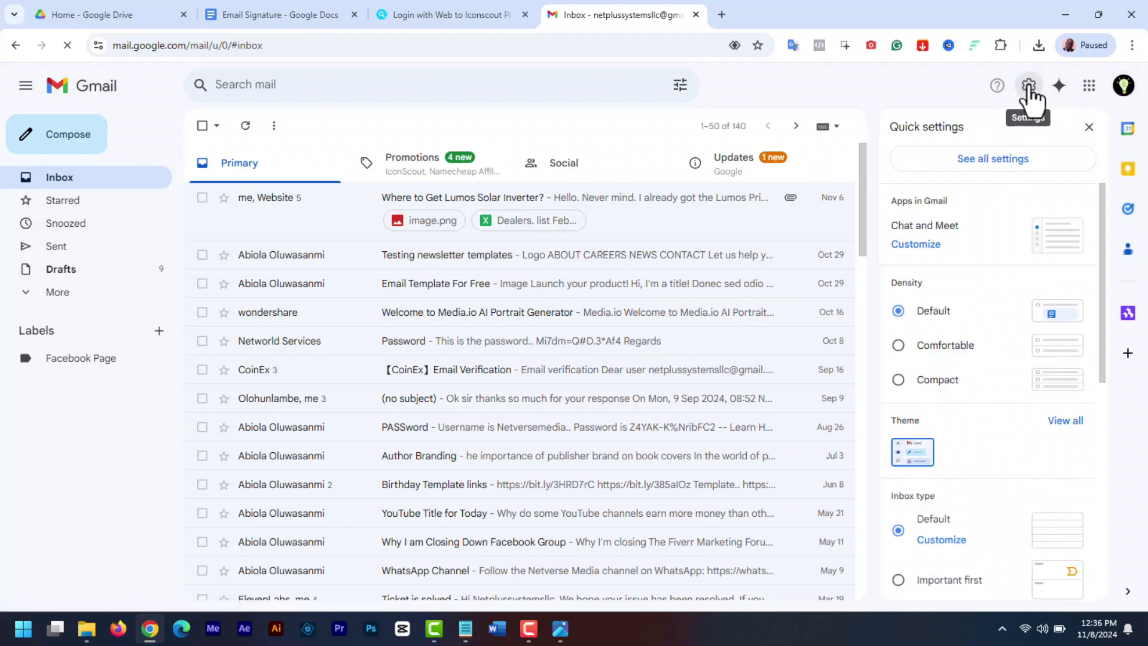
click(1008, 161)
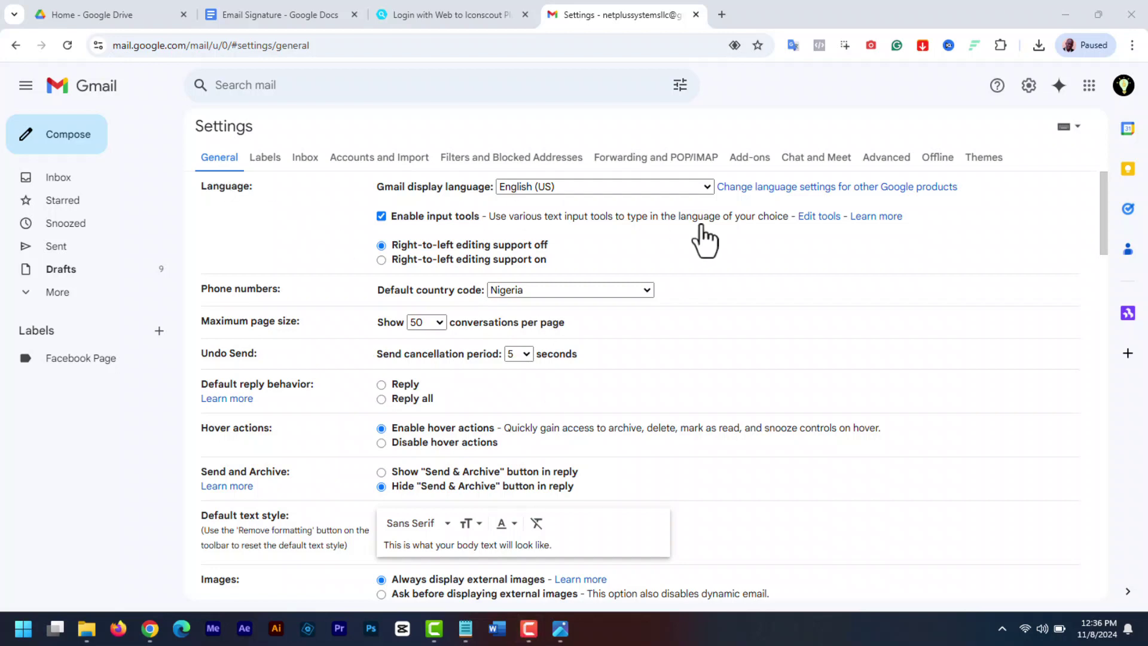
drag(1102, 231, 1119, 520)
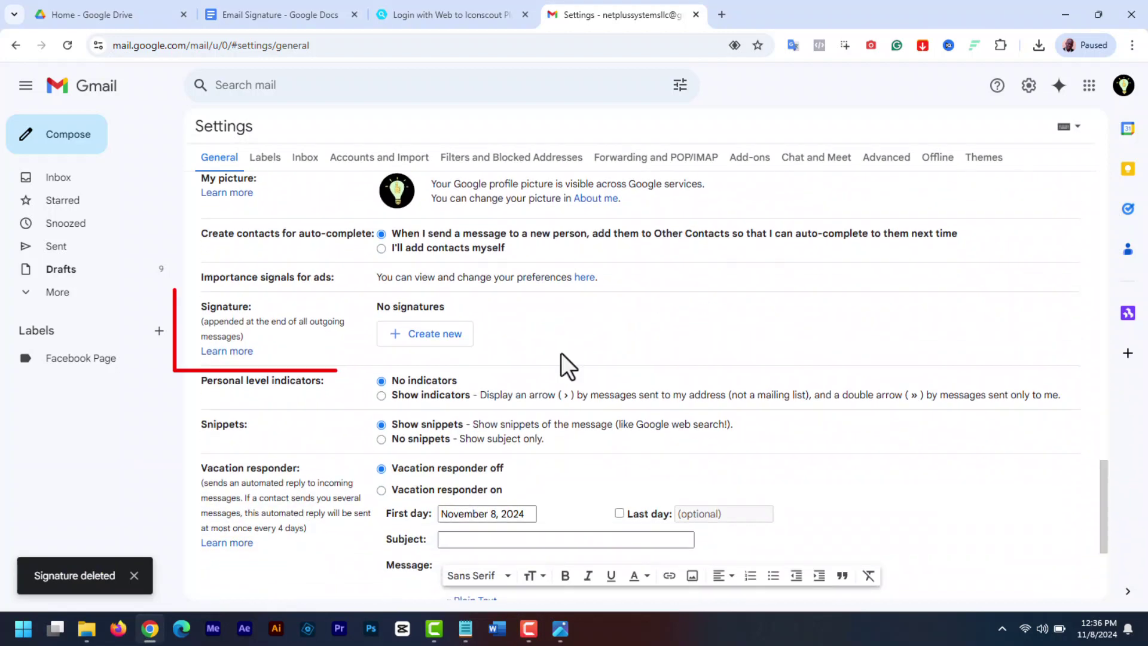
click(425, 333)
Name the new signature 'My Signature' and paste the copied signature table into it
text(My S)
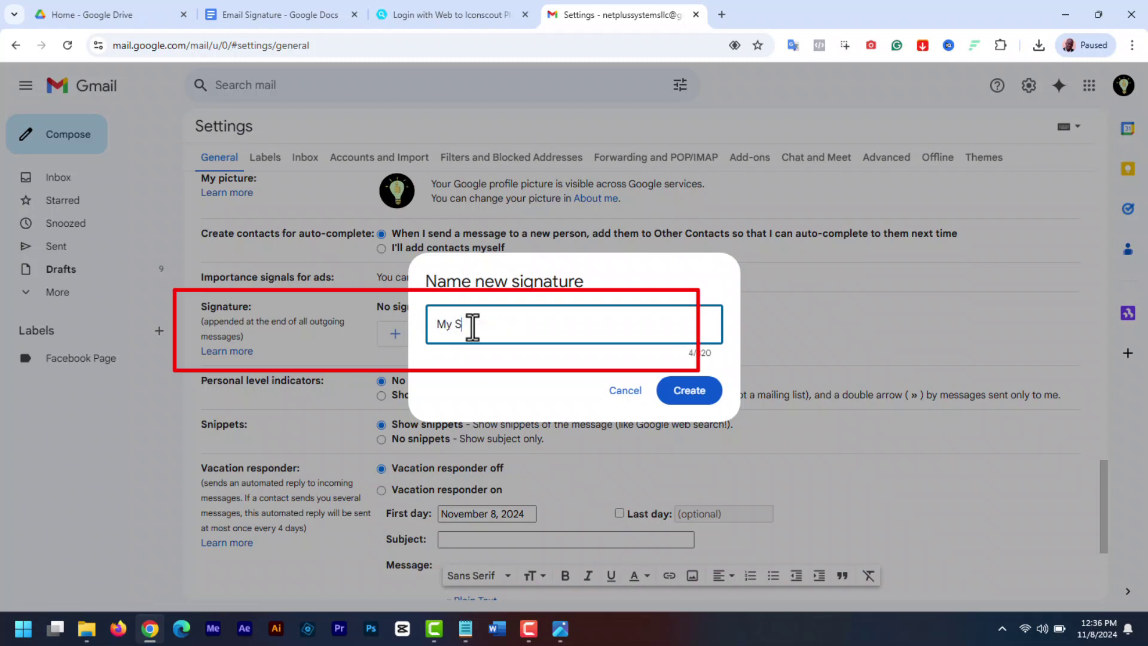
text(ignature)
click(670, 391)
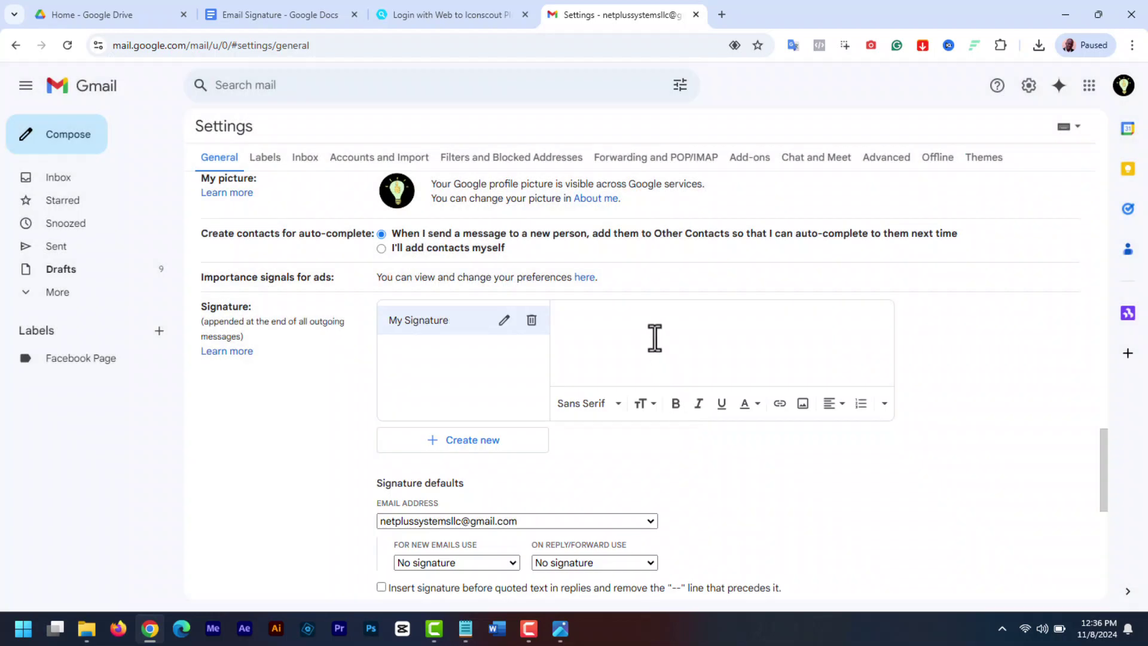
key(ctrl+v)
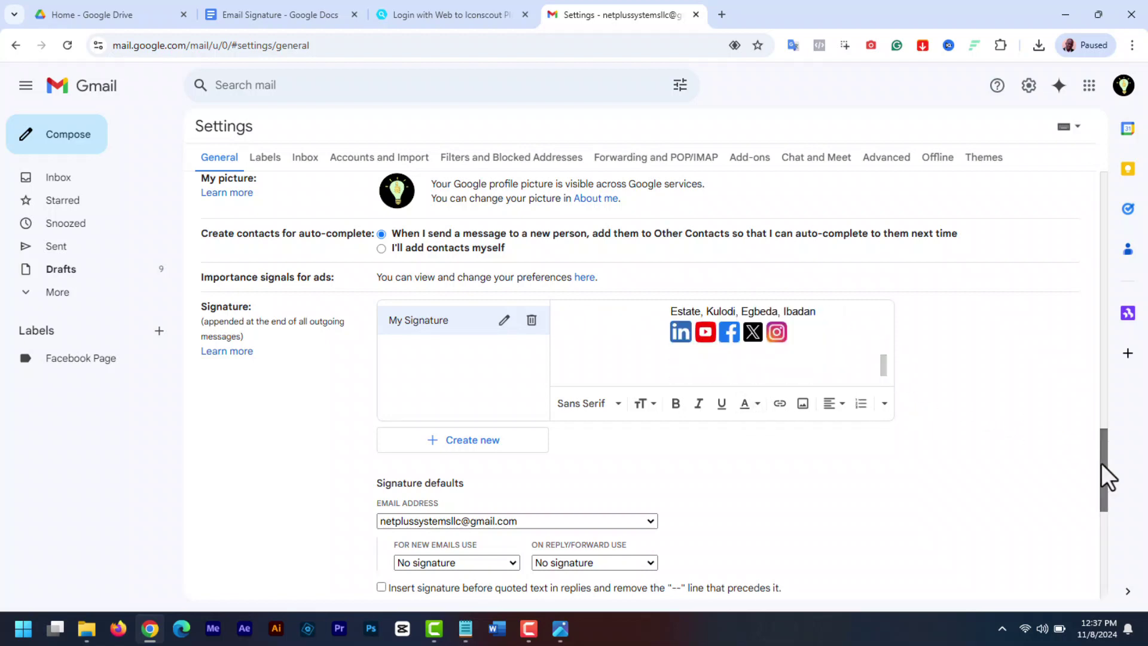
drag(1101, 463, 1110, 516)
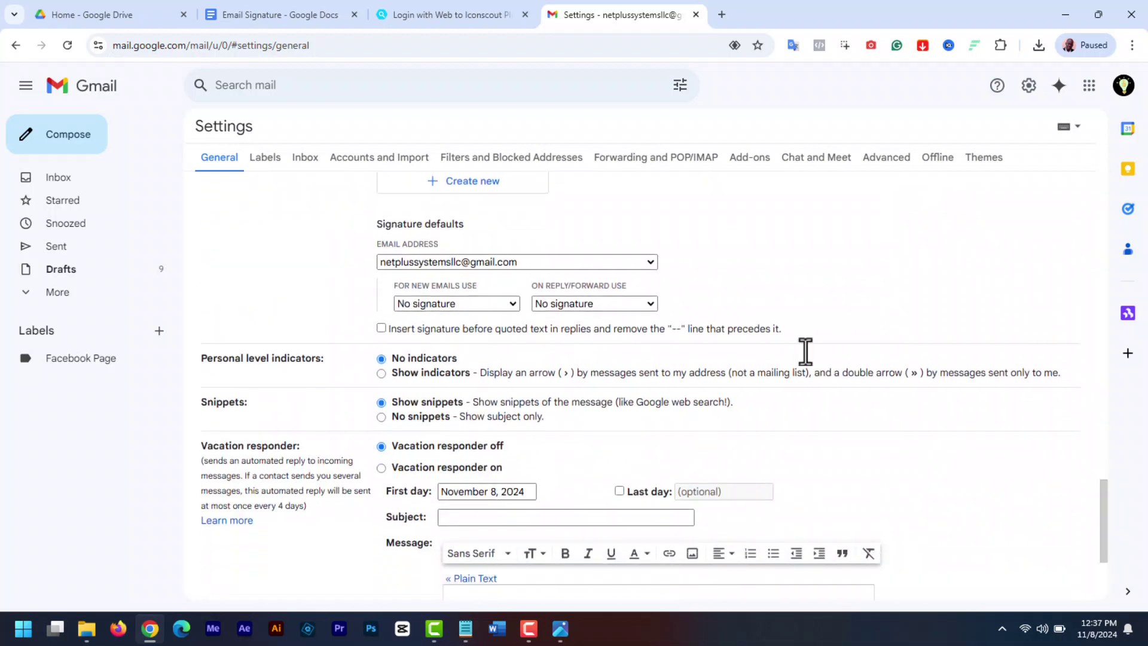
Make My Signature the new-email default, leave replies/forwards without one, and save changes
click(649, 262)
click(648, 261)
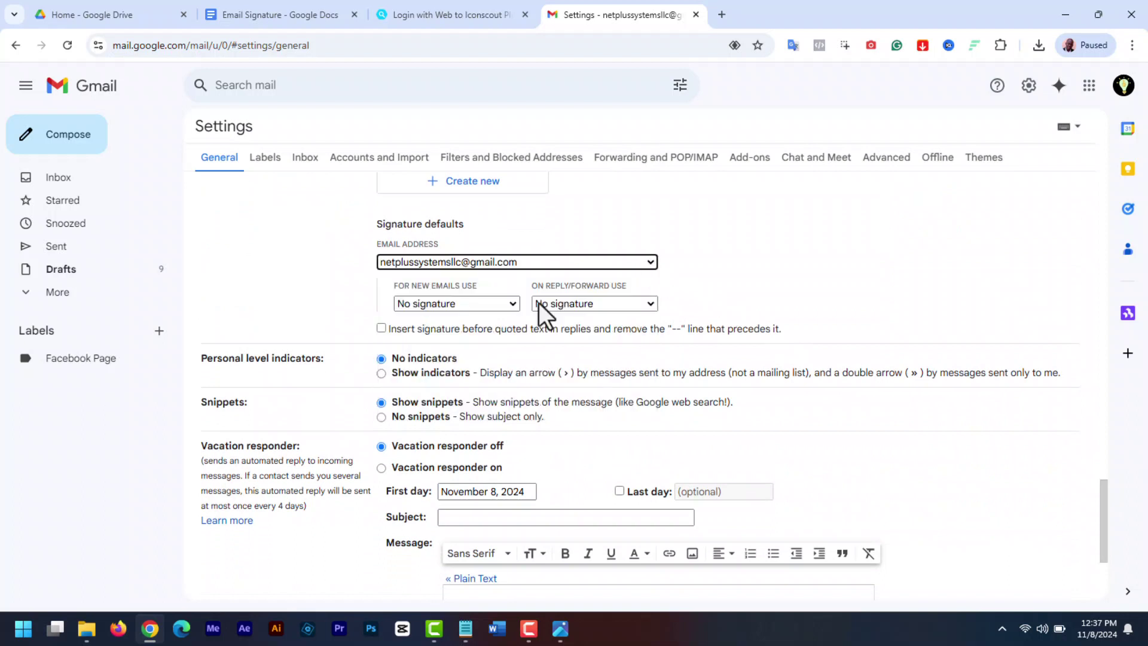
click(507, 306)
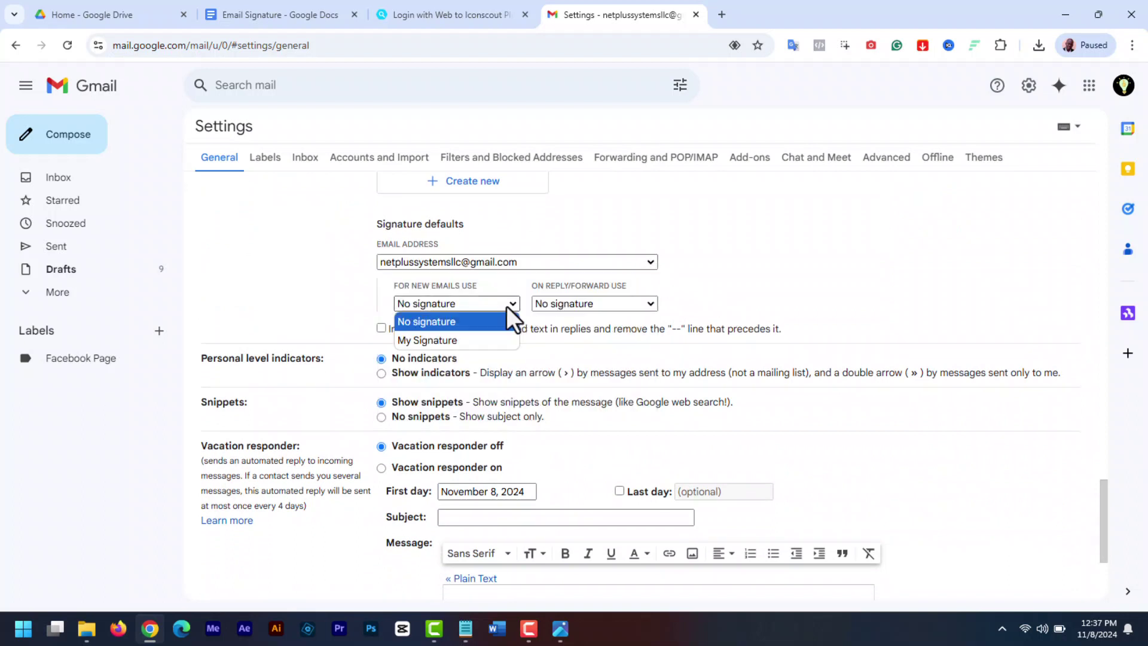
click(456, 339)
click(594, 305)
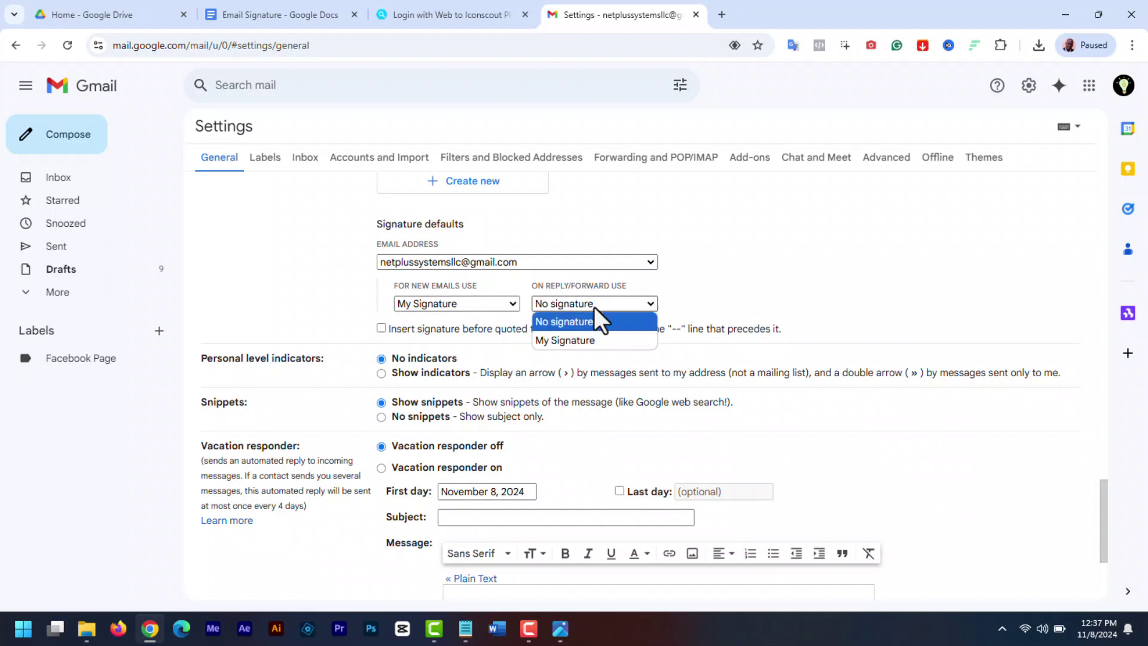
click(571, 323)
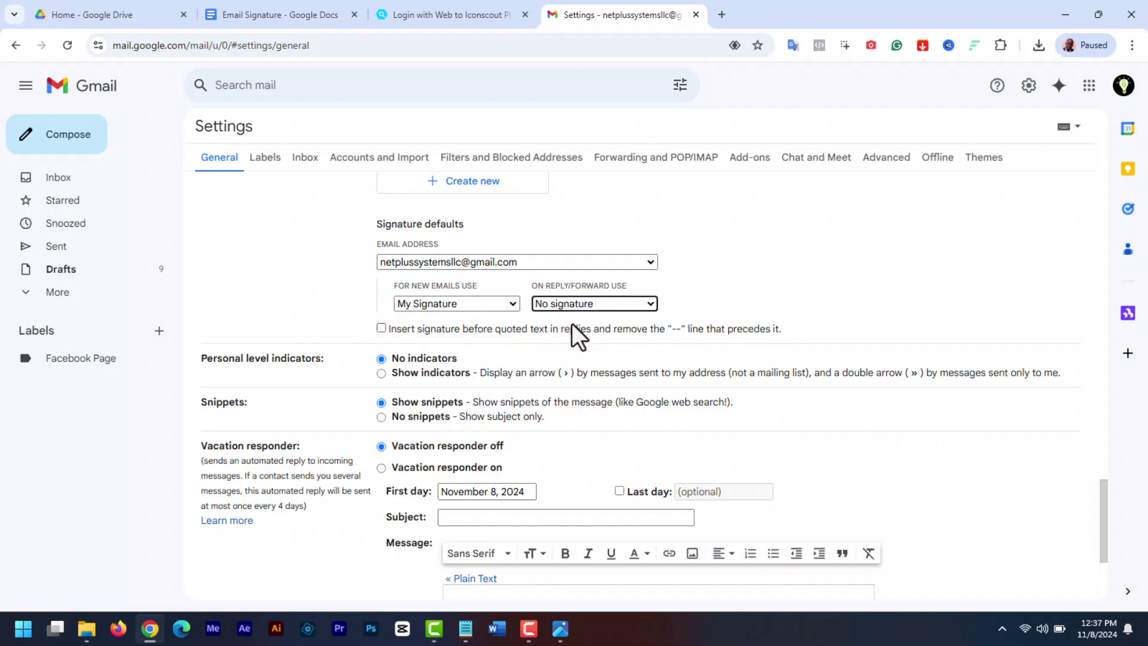
drag(1099, 505, 1110, 557)
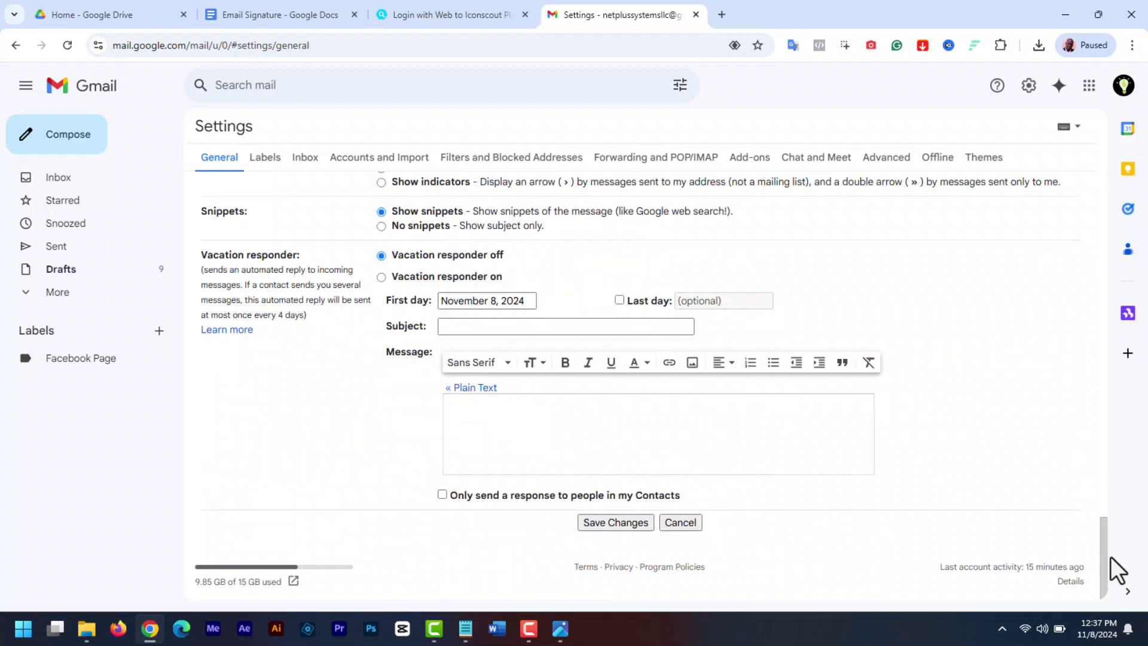
click(629, 521)
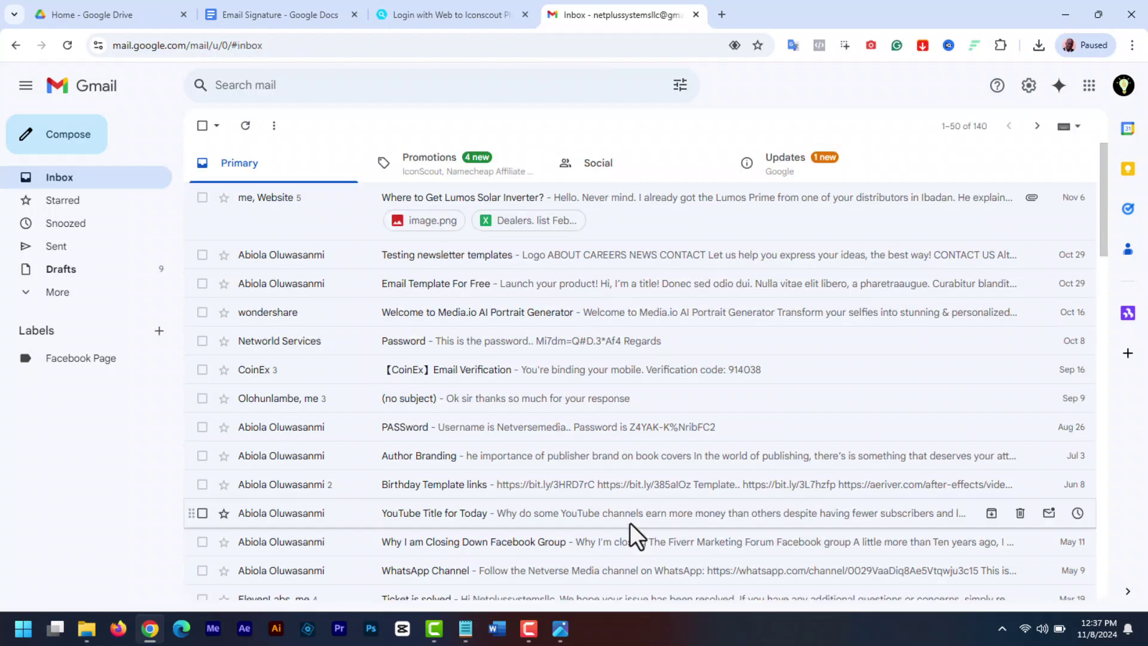
Compose a new Gmail message to check the auto-inserted signature and its social icon
click(67, 149)
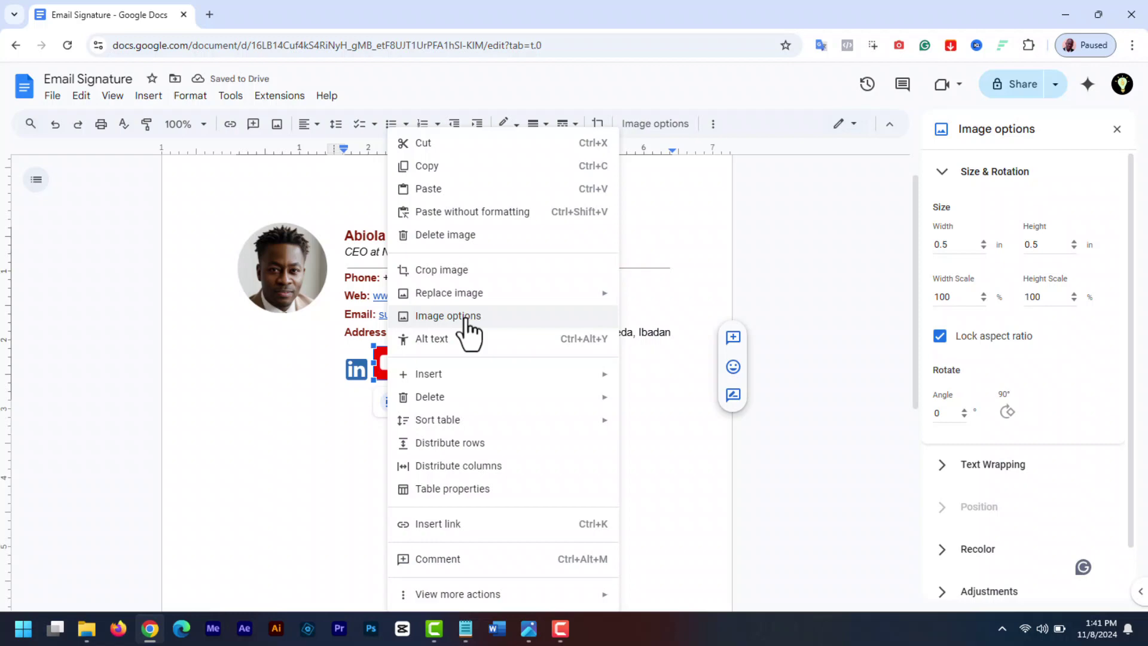
click(465, 317)
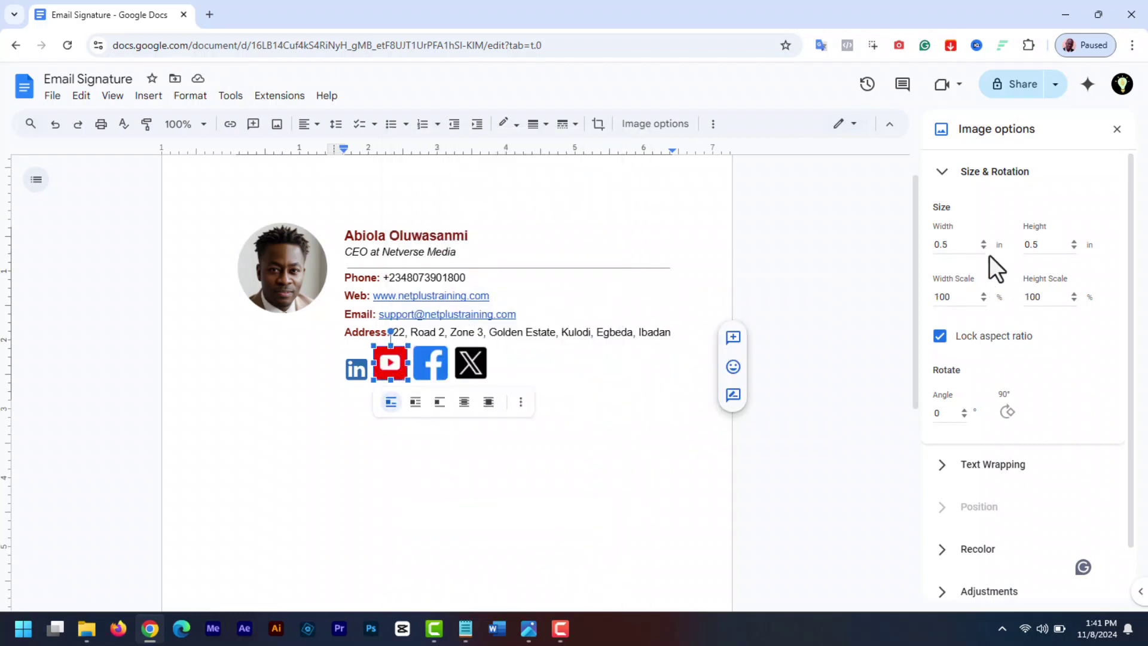
right_click(417, 368)
key(Escape)
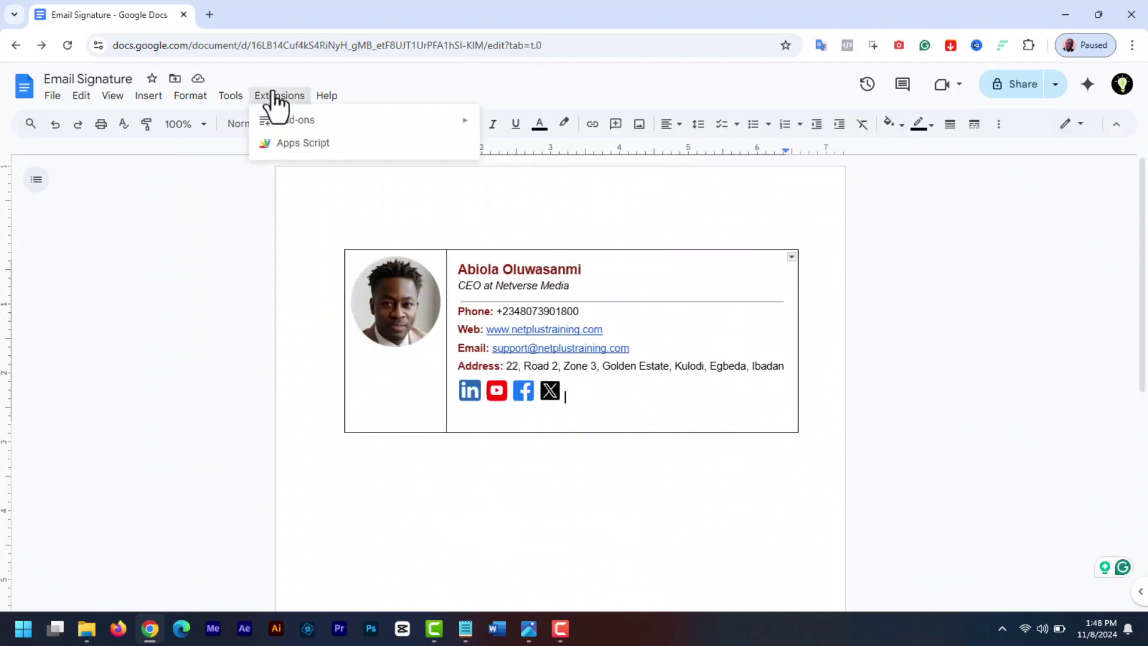
Search the Docs add-on marketplace for 'icon' and install IconScout, signing in with Google
mouse_move(287, 116)
click(512, 143)
text(icon)
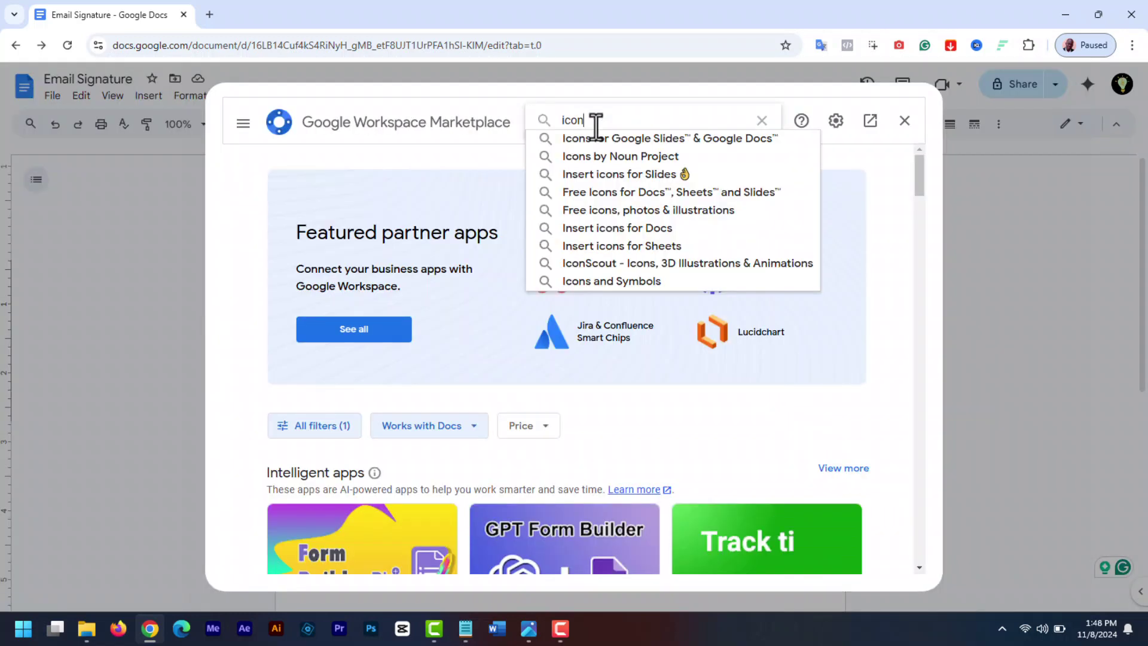
click(655, 263)
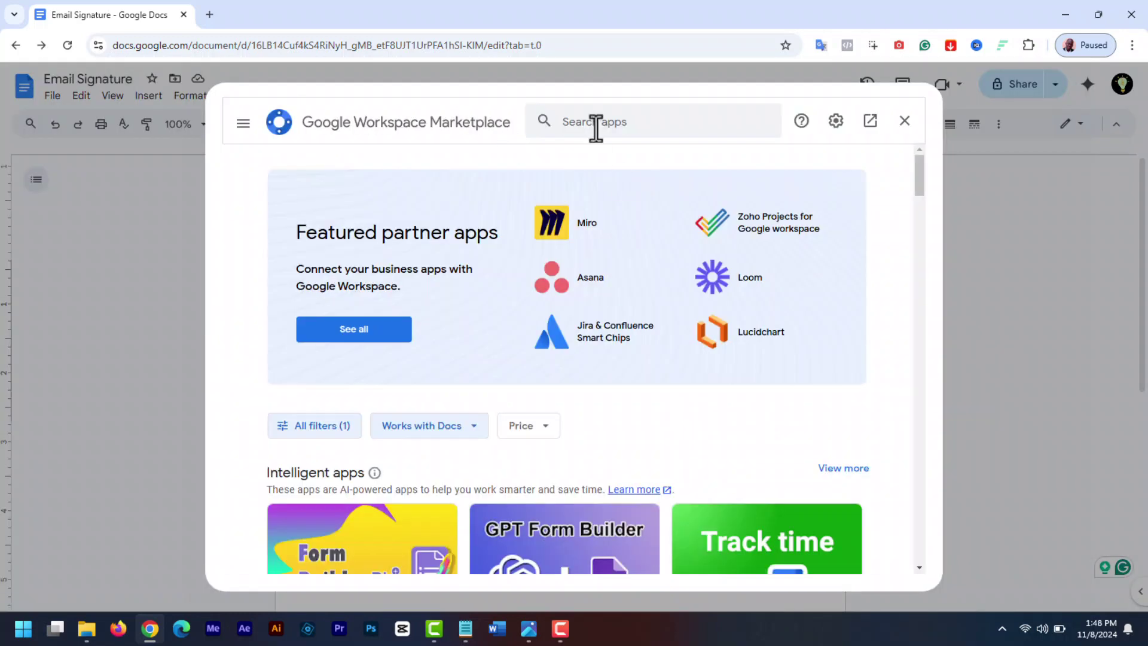
text(icon)
click(655, 264)
click(351, 333)
click(771, 228)
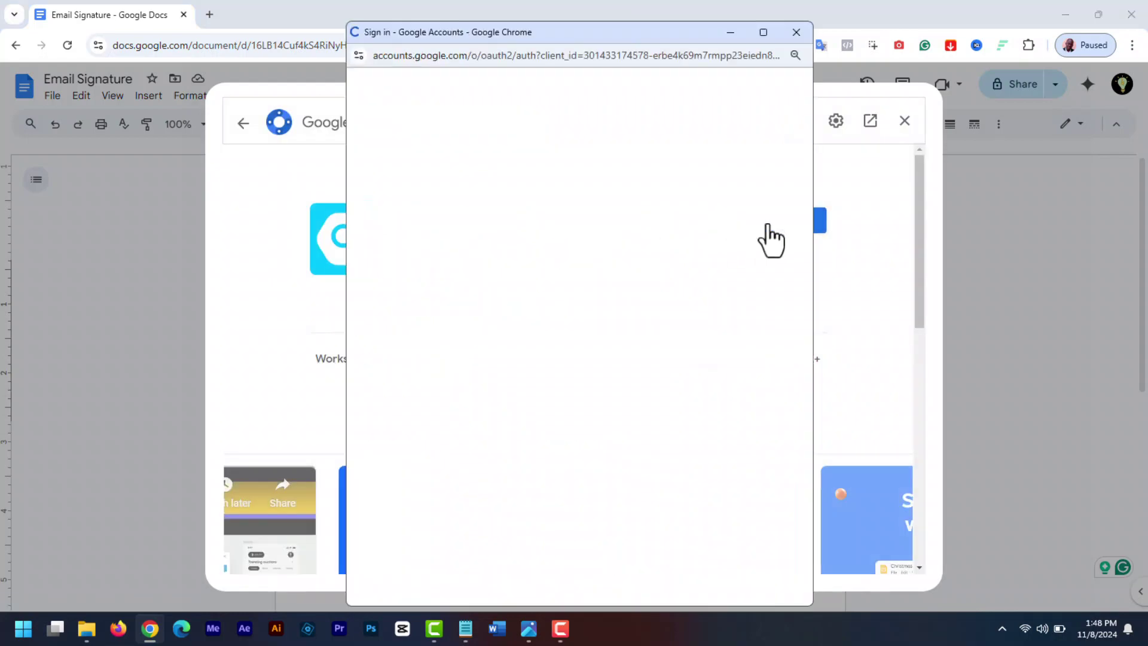
click(562, 335)
scroll(597, 419, down, 5)
click(636, 525)
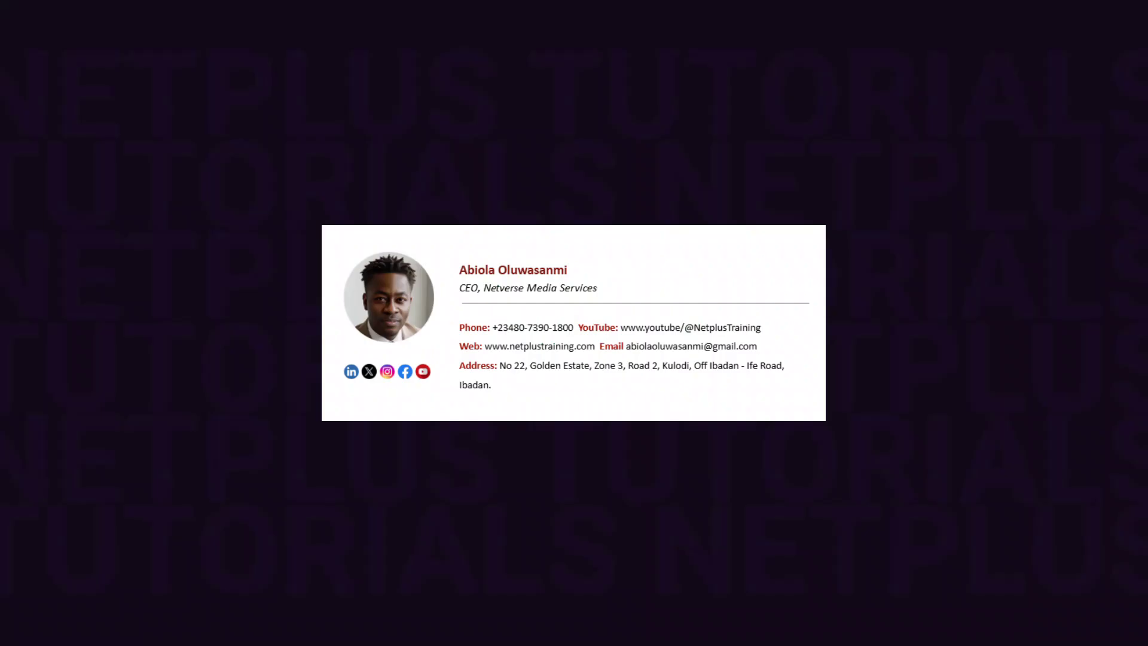